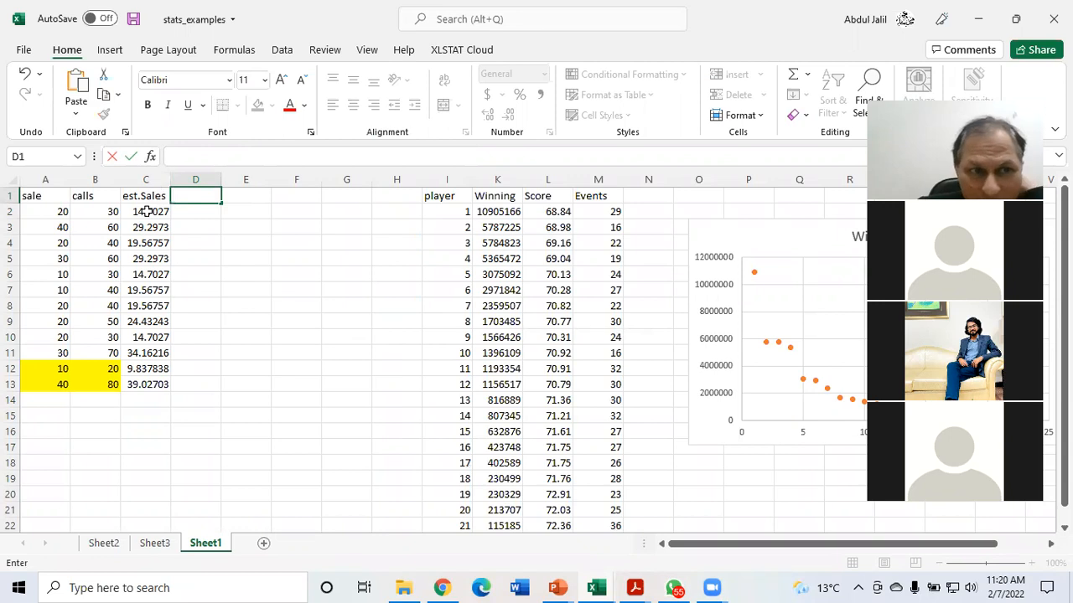
Clear the estimated sales in C2:C13 on Sheet1 and check the regression output on Sheet3.
{"action": "left_click_drag", "start_coordinate": [146, 211], "coordinate": [151, 379]}
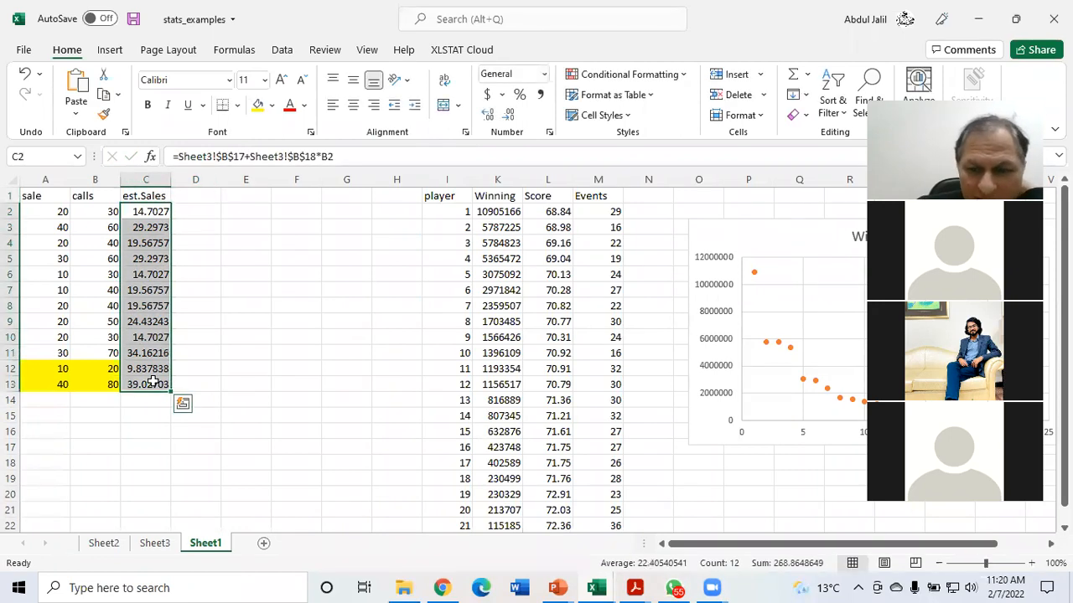
{"action": "key", "text": "Delete"}
{"action": "left_click", "coordinate": [155, 547]}
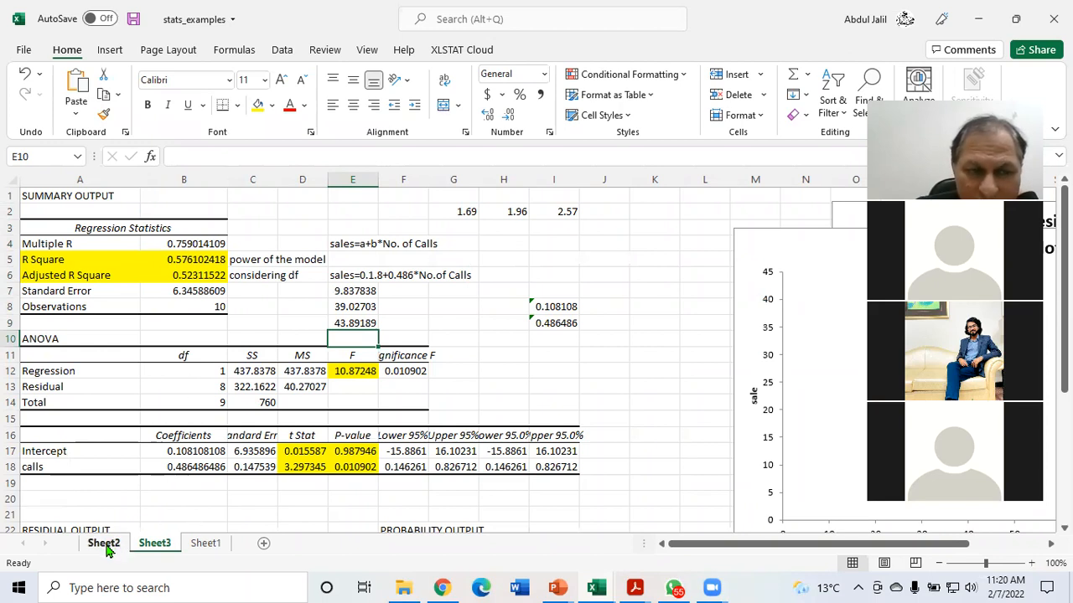
{"action": "left_click", "coordinate": [201, 544]}
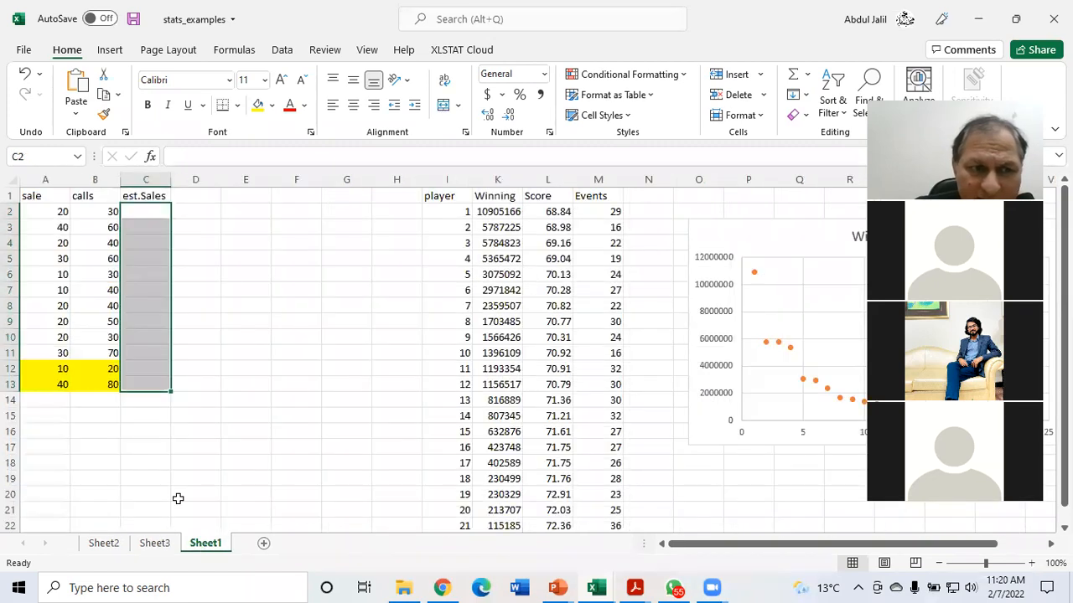
Calculate the regression intercept in C16 with INTERCEPT, using sales A2:A11 as known y's and calls B2:B11 as known x's.
{"action": "left_click", "coordinate": [141, 430]}
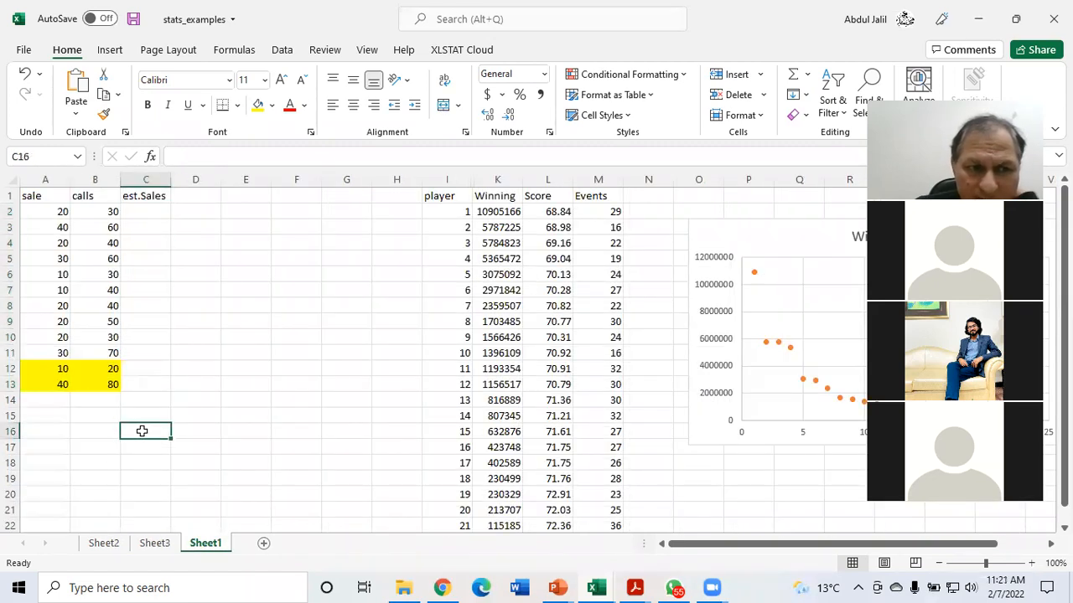
{"action": "type", "text": "="}
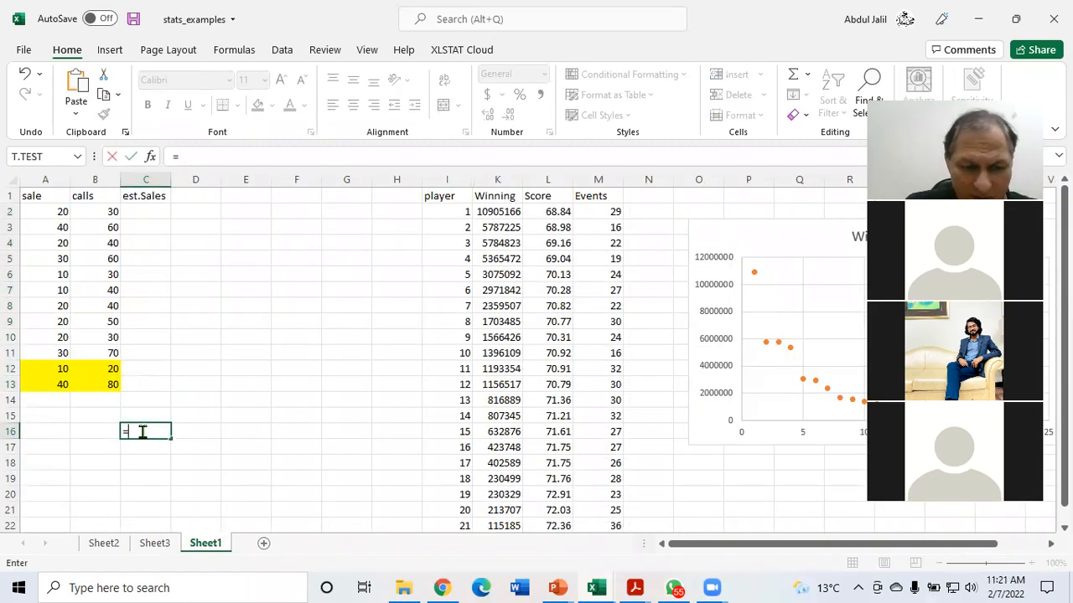
{"action": "type", "text": "s"}
{"action": "key", "text": "BackSpace"}
{"action": "type", "text": "inr"}
{"action": "key", "text": "BackSpace"}
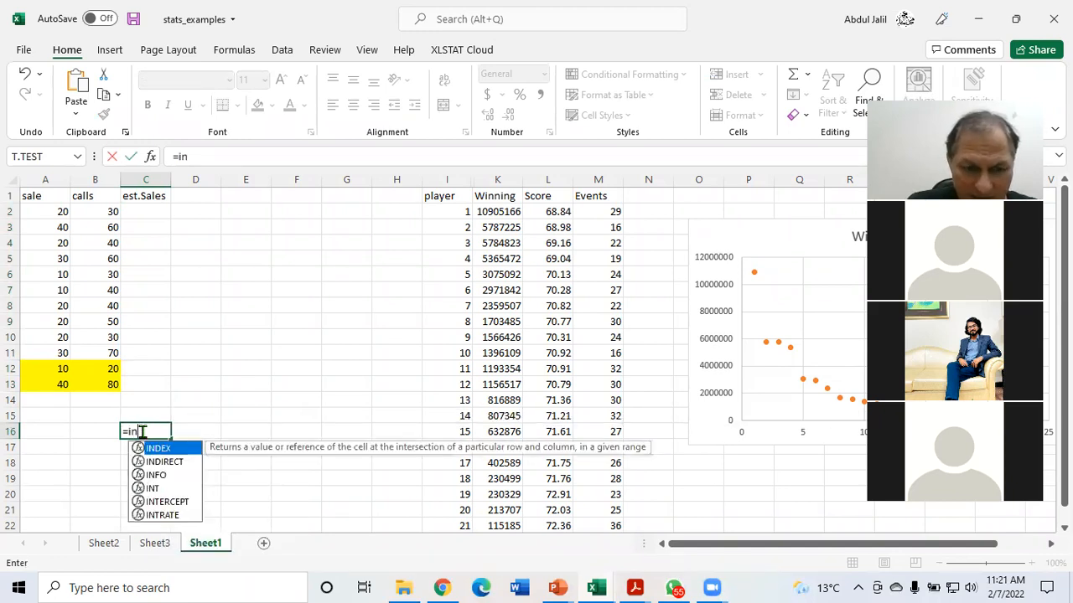
{"action": "type", "text": "te"}
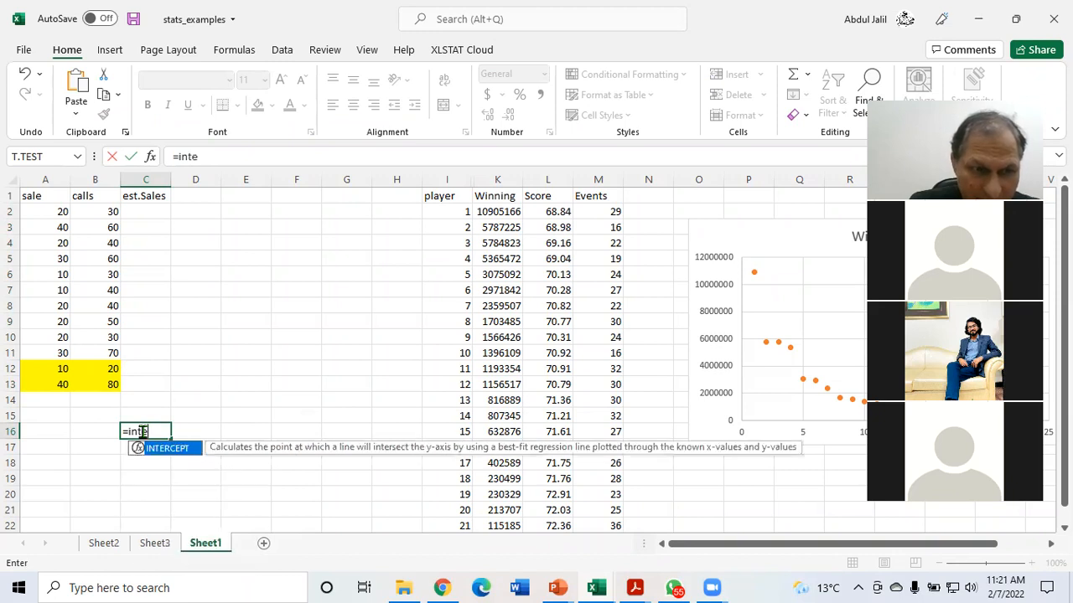
{"action": "type", "text": "r"}
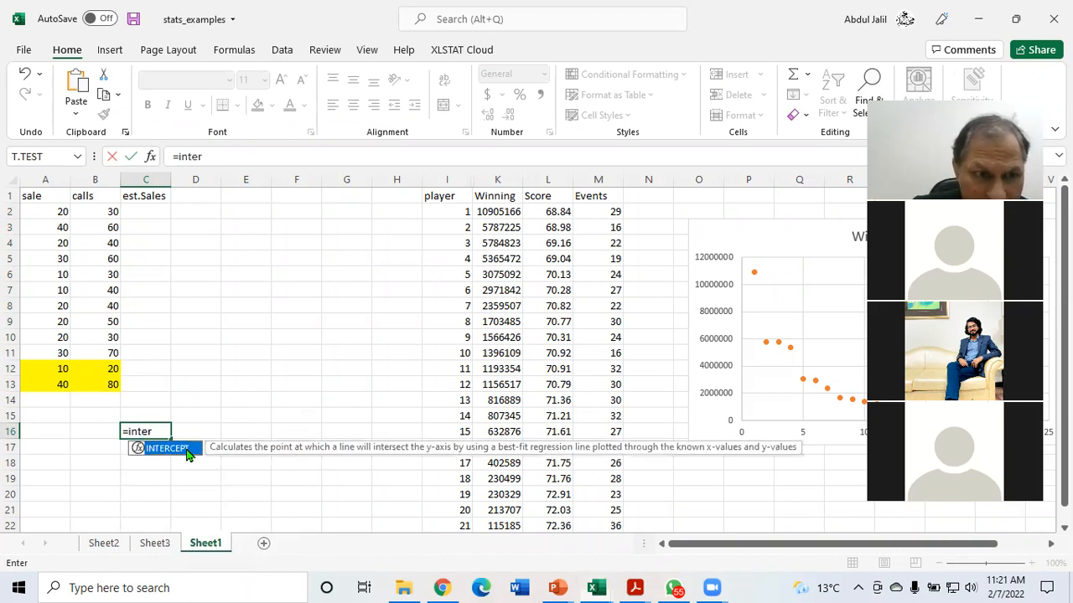
{"action": "double_click", "coordinate": [189, 454]}
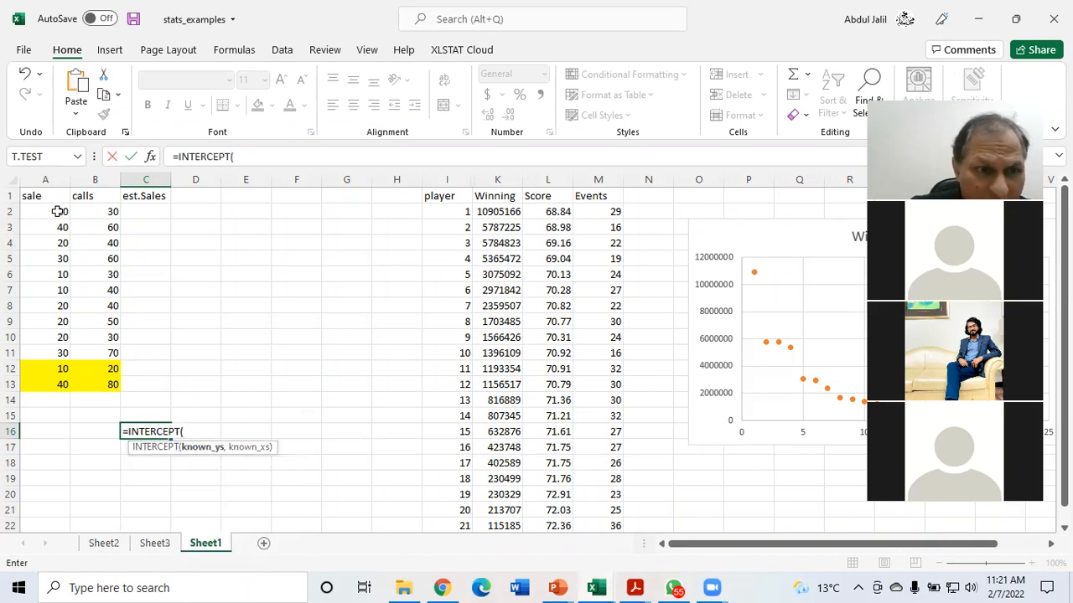
{"action": "left_click_drag", "start_coordinate": [56, 211], "coordinate": [56, 346]}
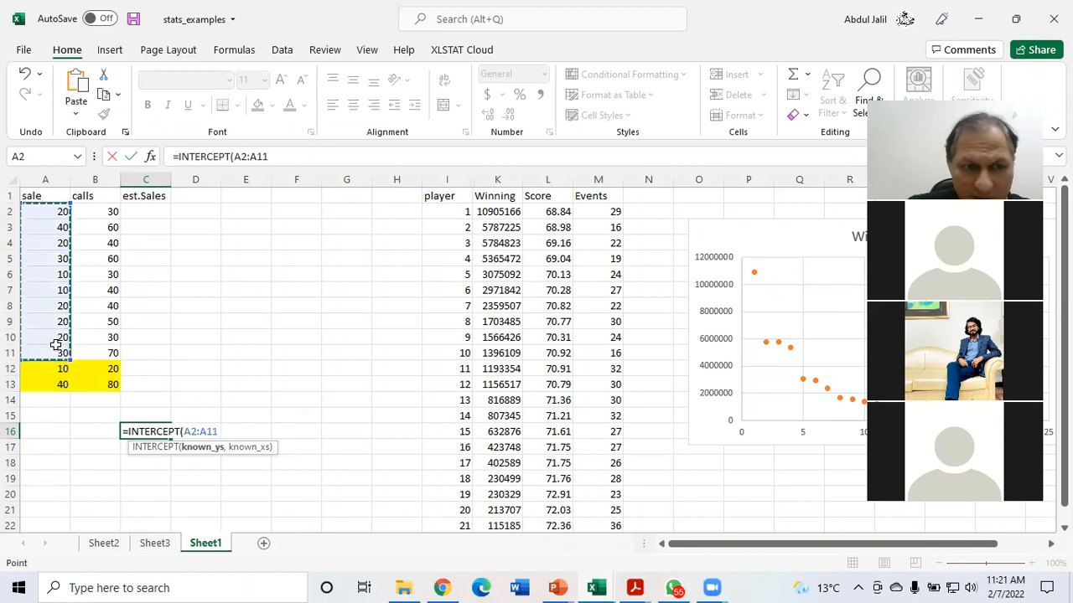
{"action": "type", "text": ","}
{"action": "left_click", "coordinate": [94, 215]}
{"action": "left_click_drag", "start_coordinate": [94, 269], "coordinate": [89, 352]}
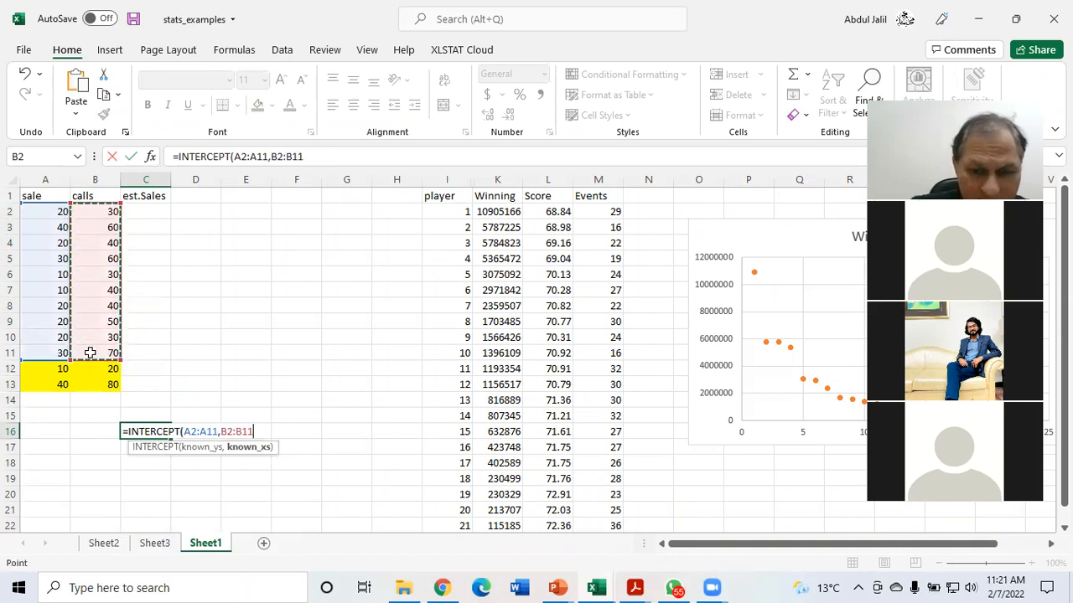
{"action": "key", "text": "Return"}
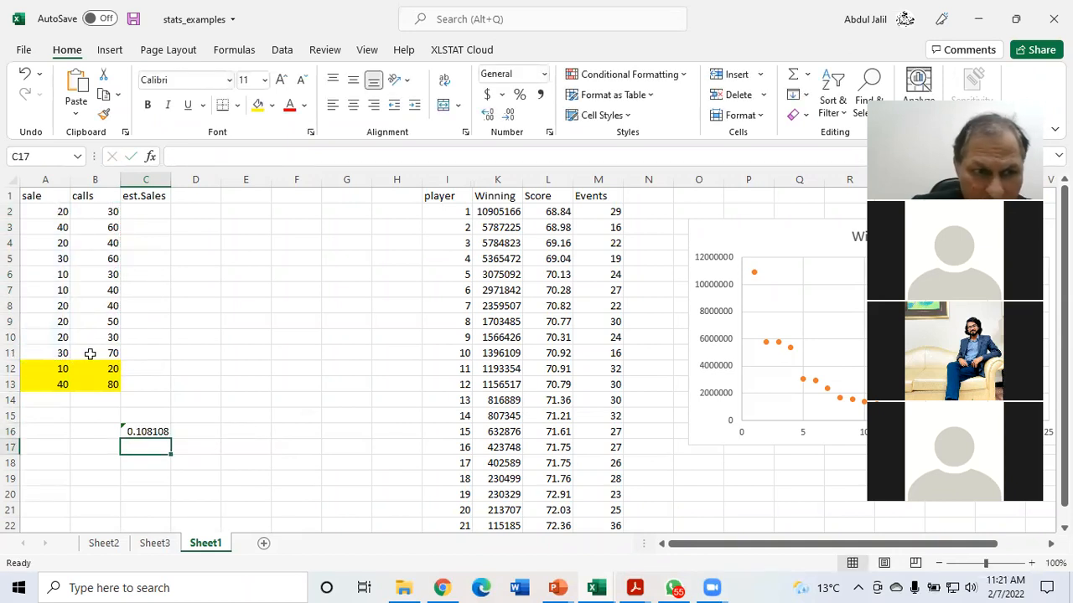
Calculate the regression slope in C17 with SLOPE, using sales A2:A11 as known y's and calls B2:B11 as known x's.
{"action": "type", "text": "="}
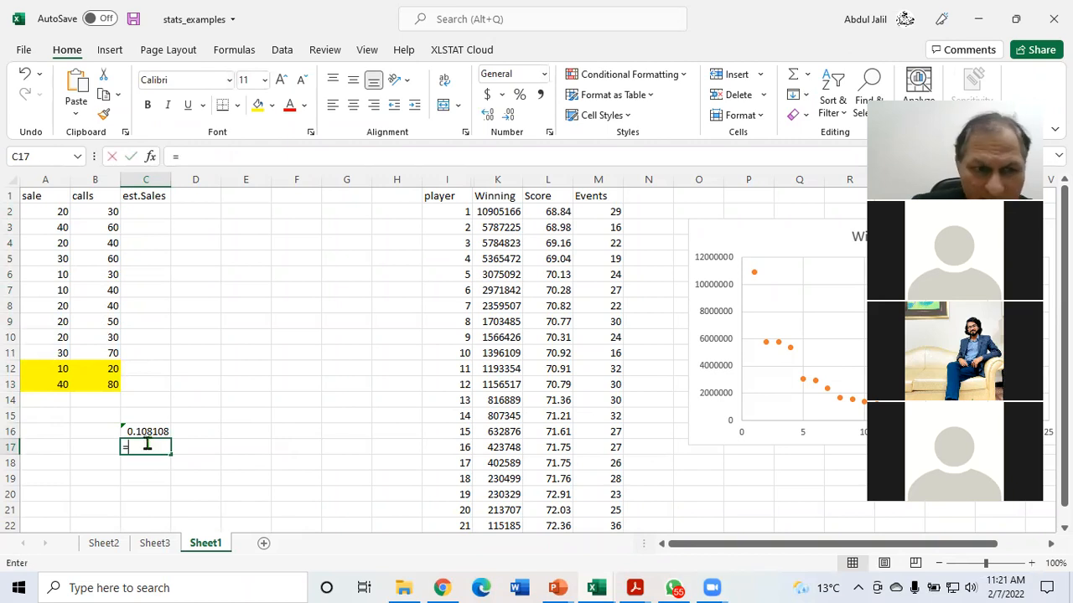
{"action": "type", "text": "slop"}
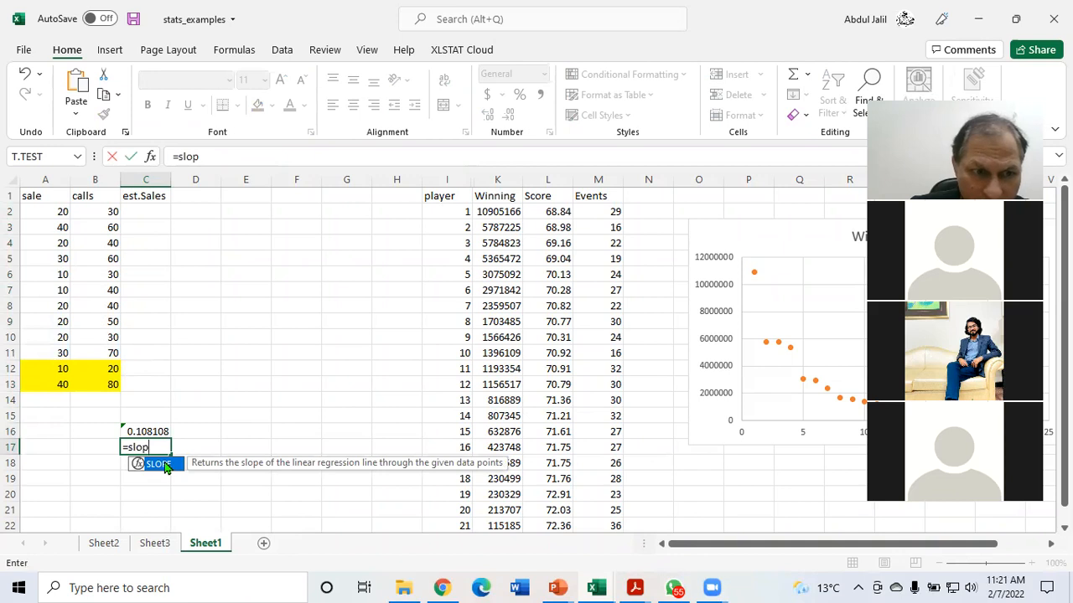
{"action": "double_click", "coordinate": [165, 467]}
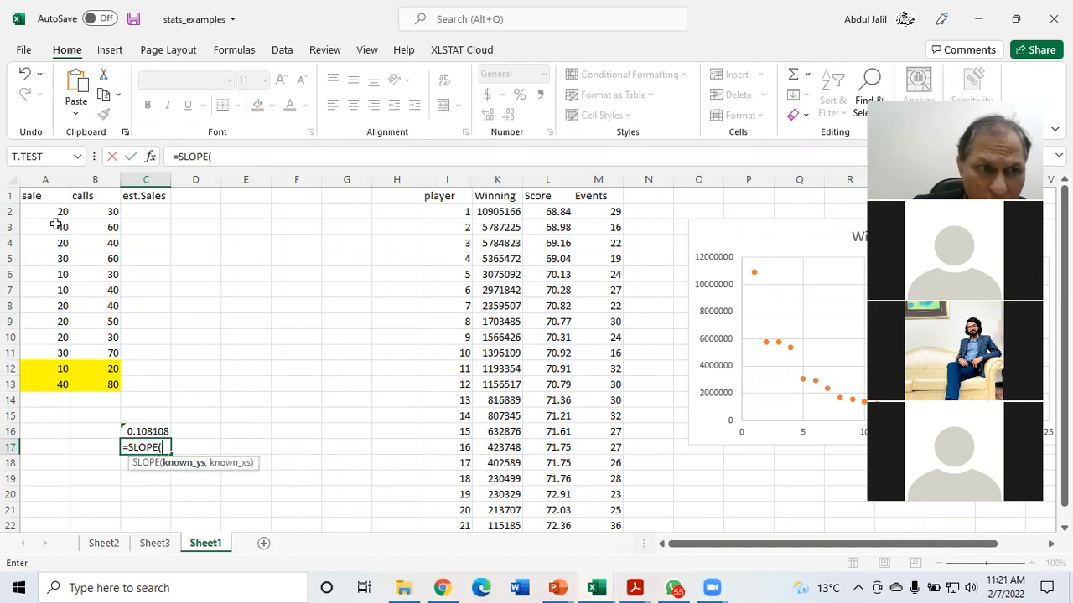
{"action": "left_click_drag", "start_coordinate": [52, 212], "coordinate": [41, 350]}
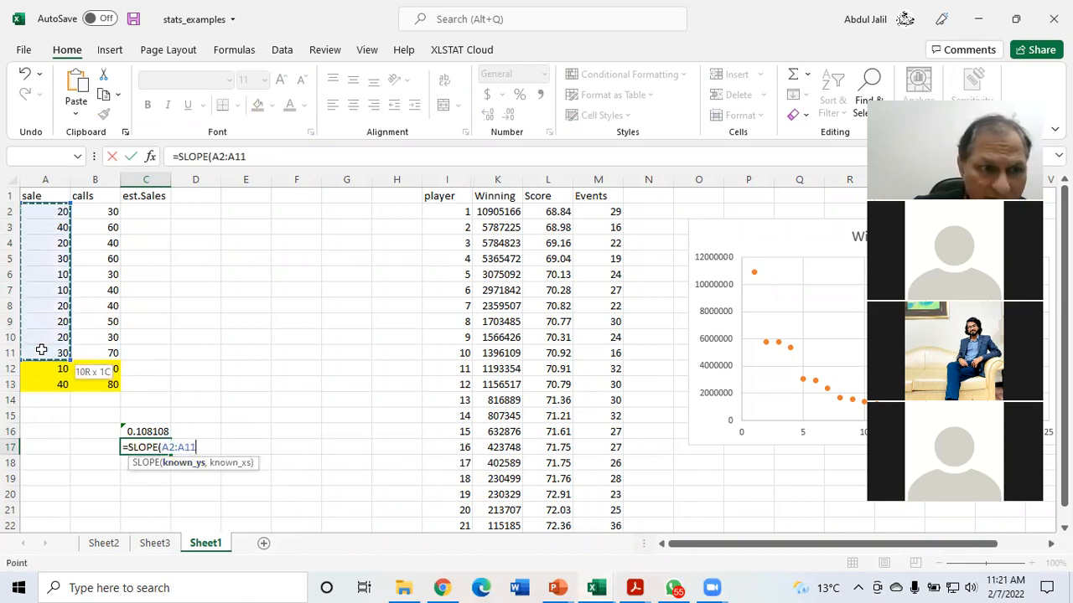
{"action": "type", "text": ","}
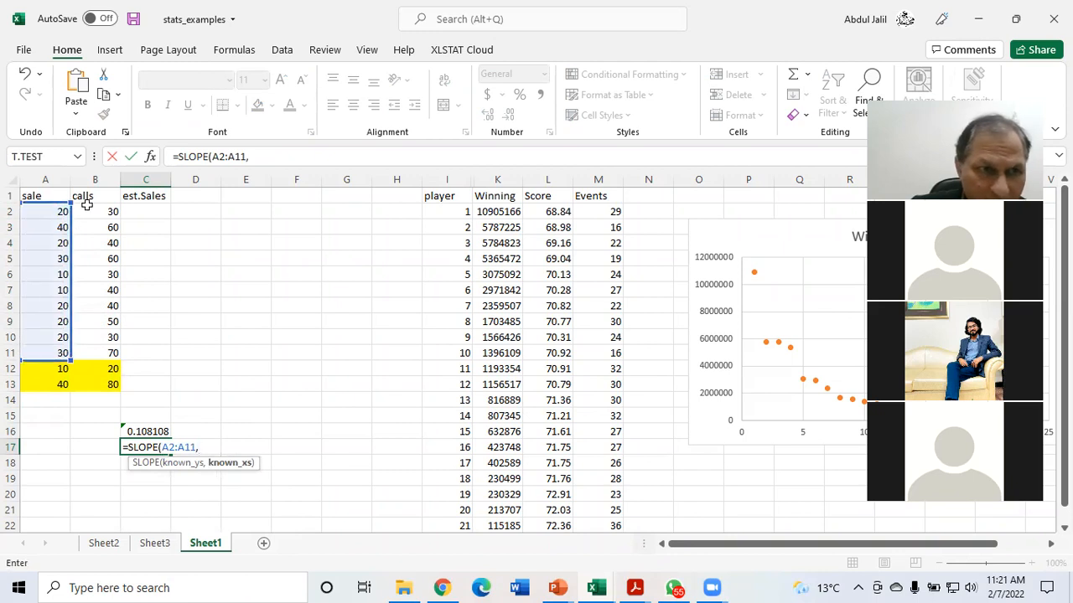
{"action": "left_click_drag", "start_coordinate": [88, 212], "coordinate": [95, 354]}
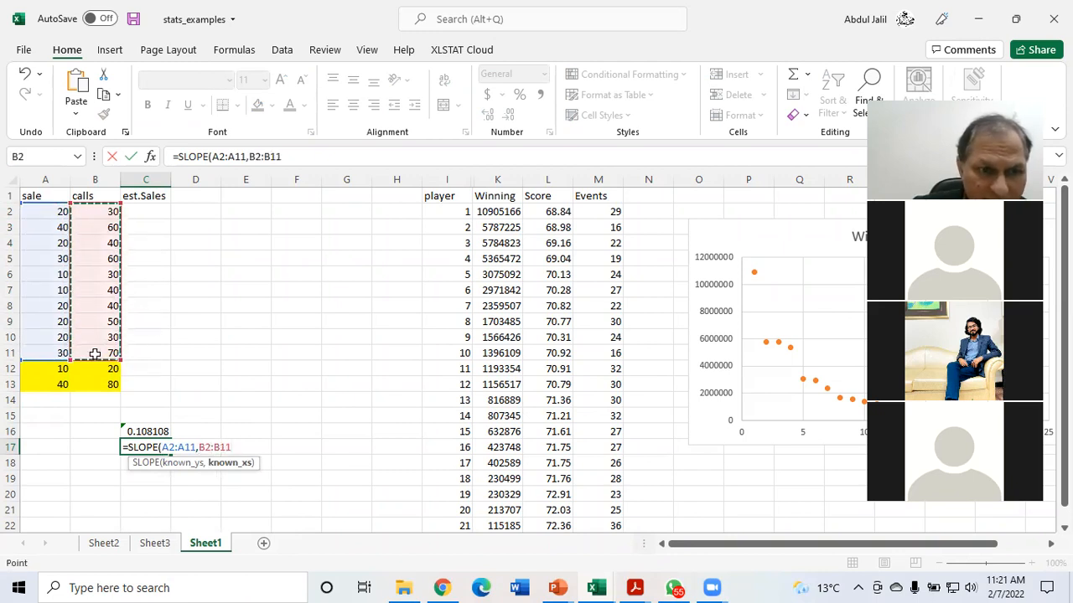
{"action": "type", "text": ")"}
{"action": "key", "text": "Return"}
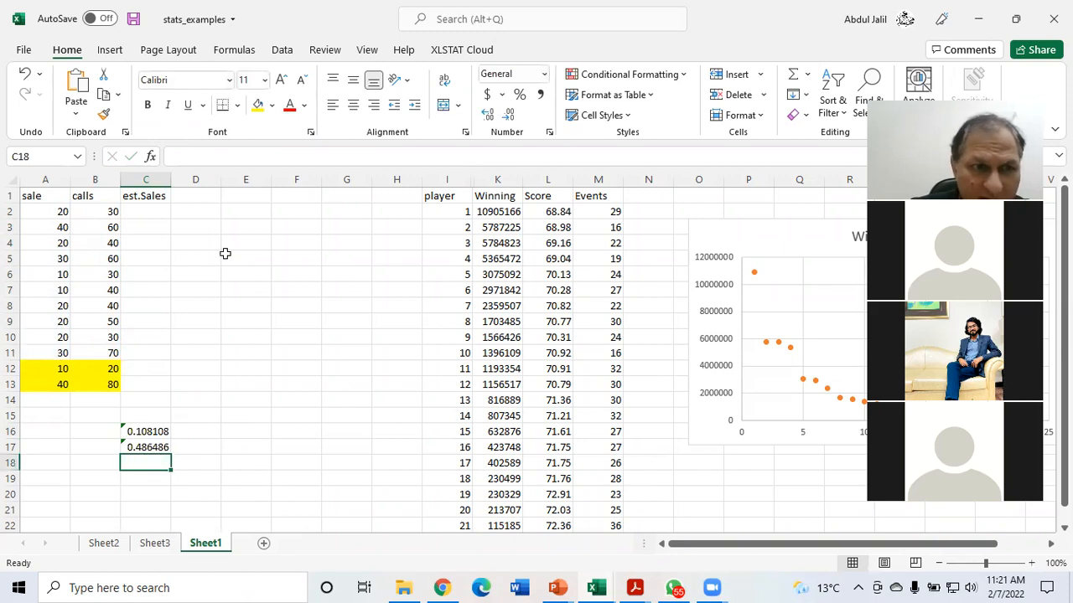
Review the intercept formula in C16 and compare both coefficients with the regression output on Sheet3.
{"action": "double_click", "coordinate": [146, 432]}
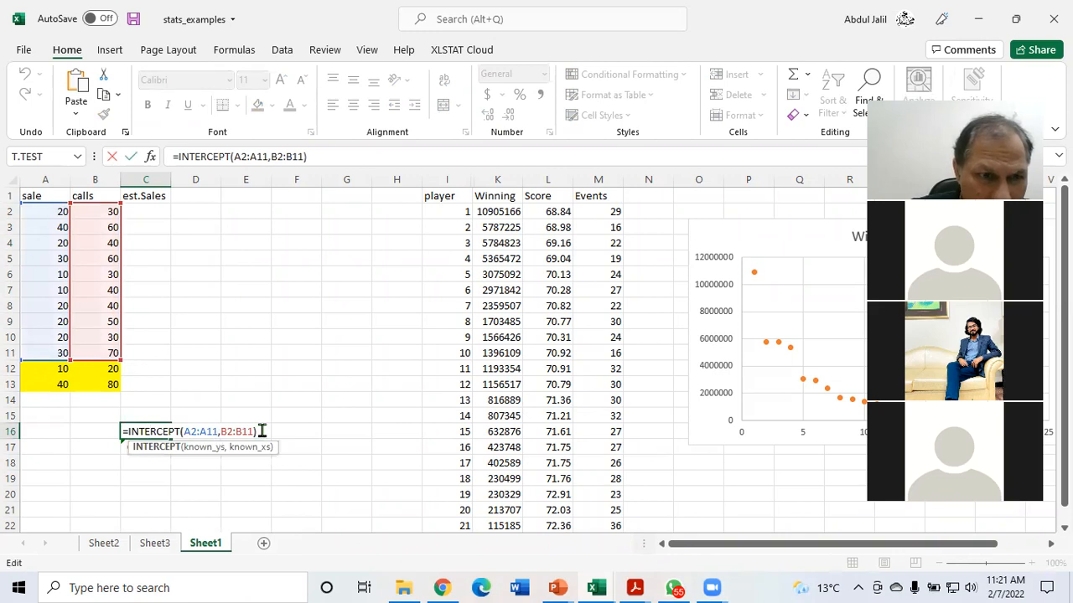
{"action": "key", "text": "Return"}
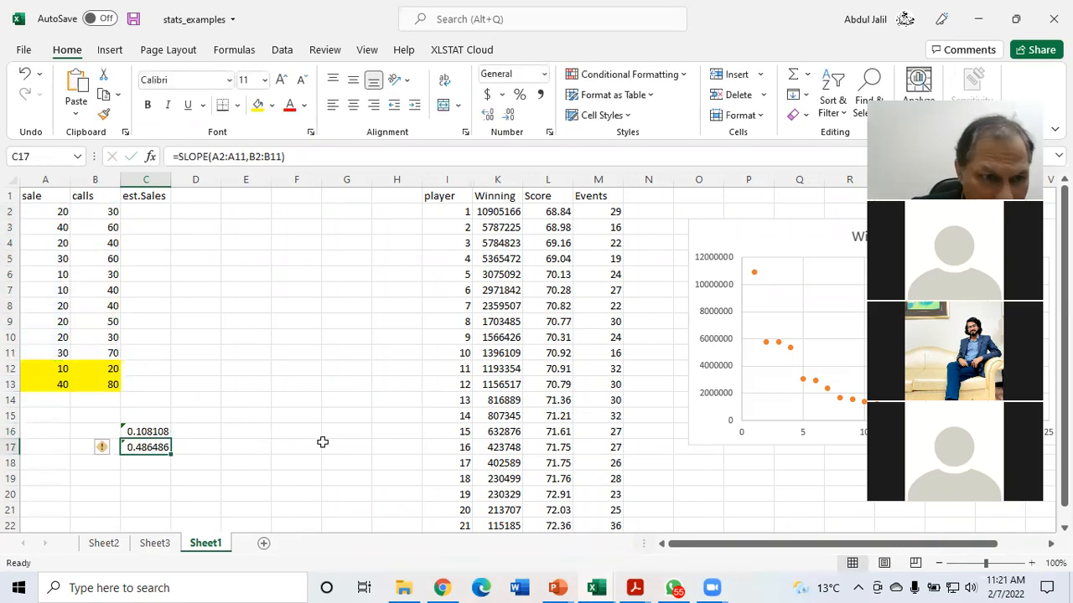
{"action": "left_click", "coordinate": [155, 544]}
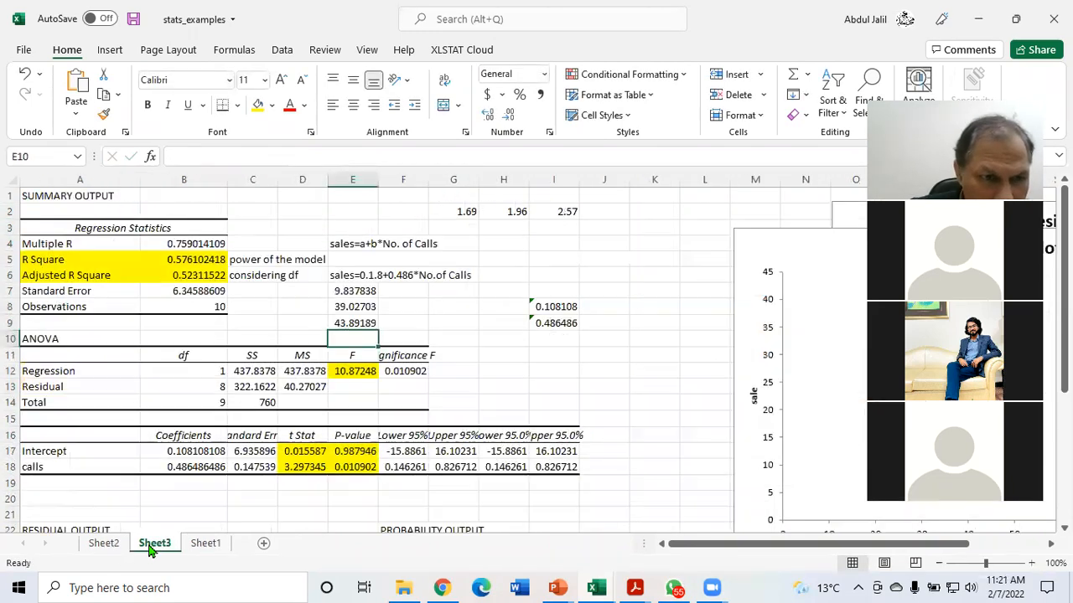
{"action": "left_click", "coordinate": [205, 544]}
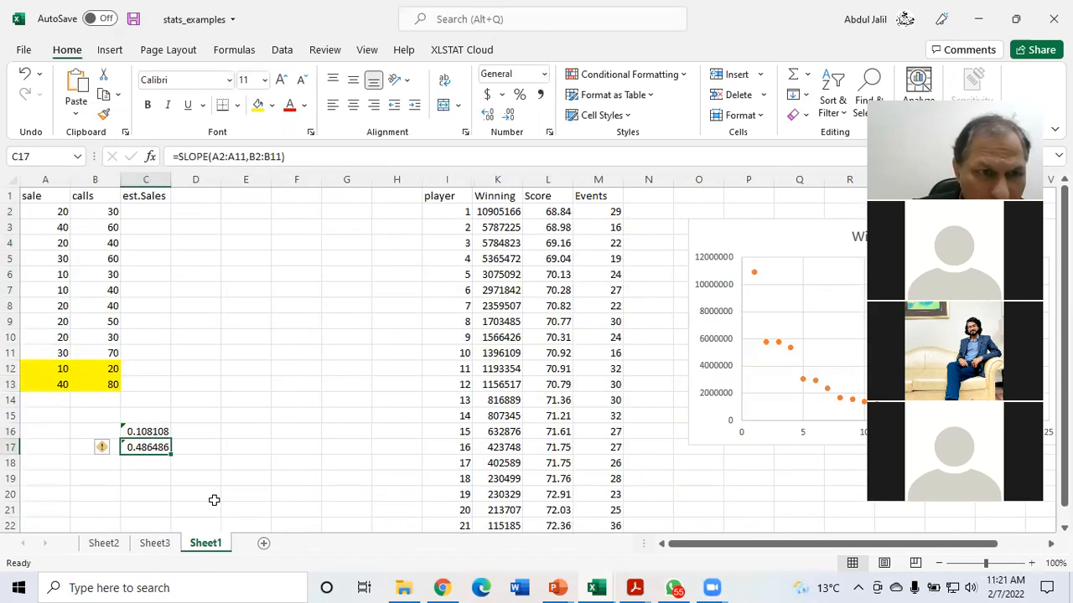
Build the estimated sales formula =C16+C17*B2 in C2 from the intercept, slope and number of calls.
{"action": "left_click", "coordinate": [151, 213]}
{"action": "type", "text": "="}
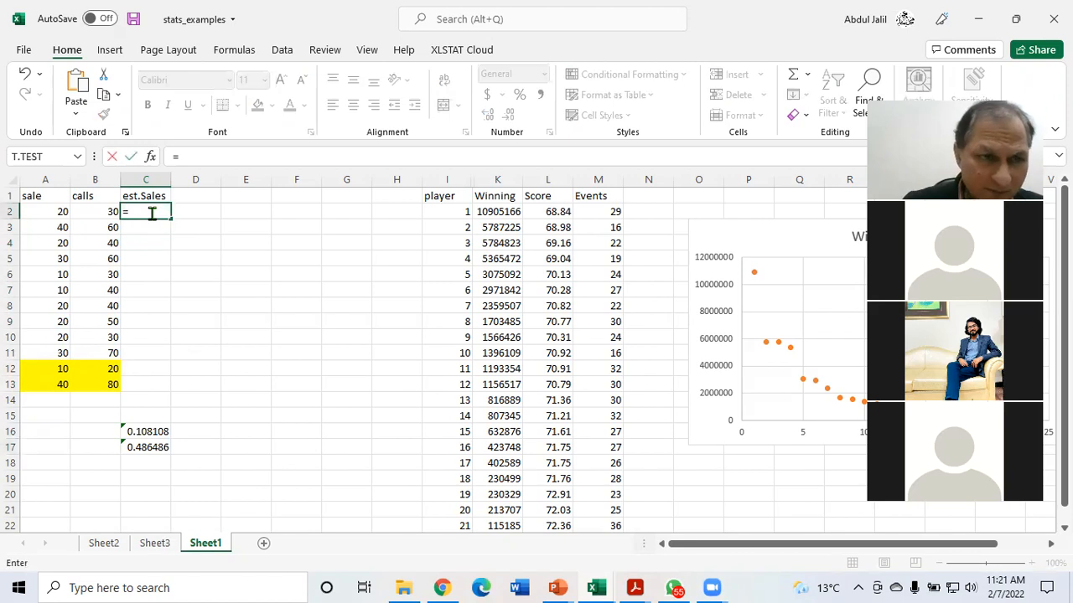
{"action": "left_click", "coordinate": [144, 436]}
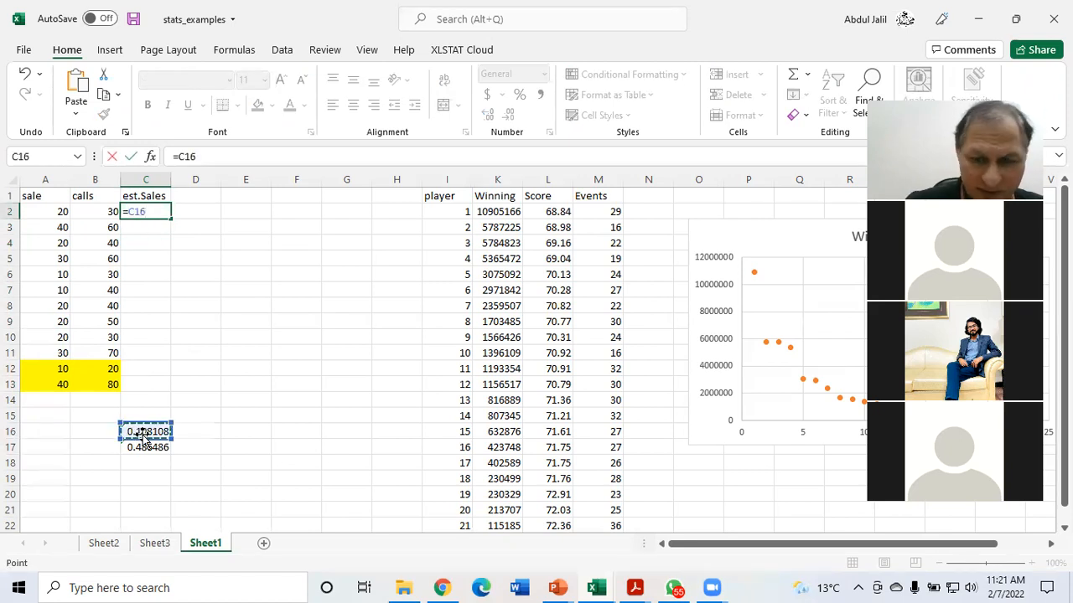
{"action": "type", "text": "+"}
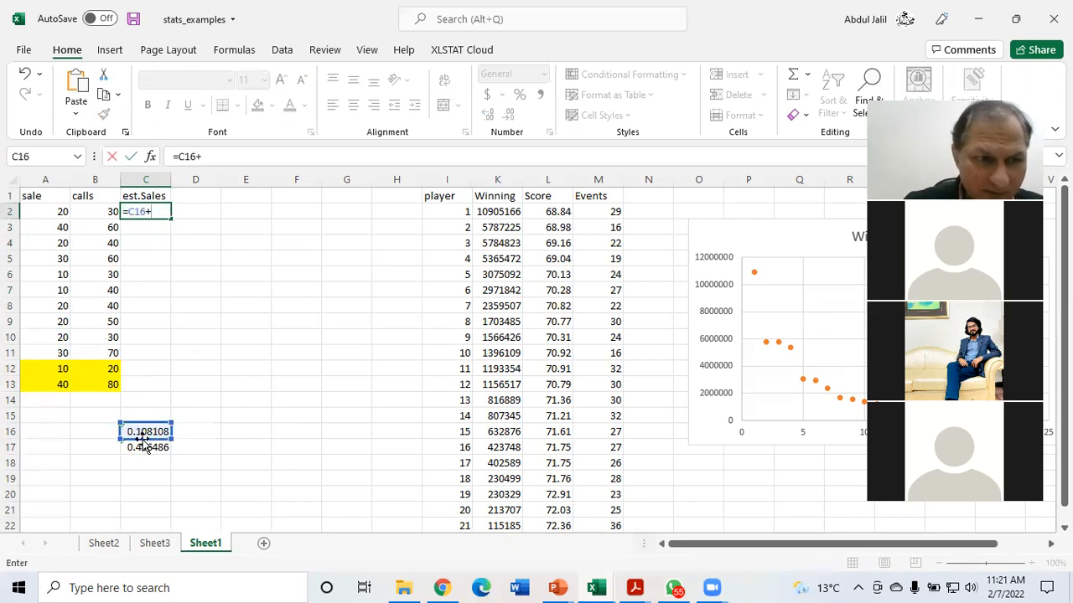
{"action": "left_click", "coordinate": [145, 448]}
{"action": "type", "text": "*"}
{"action": "left_click", "coordinate": [45, 211]}
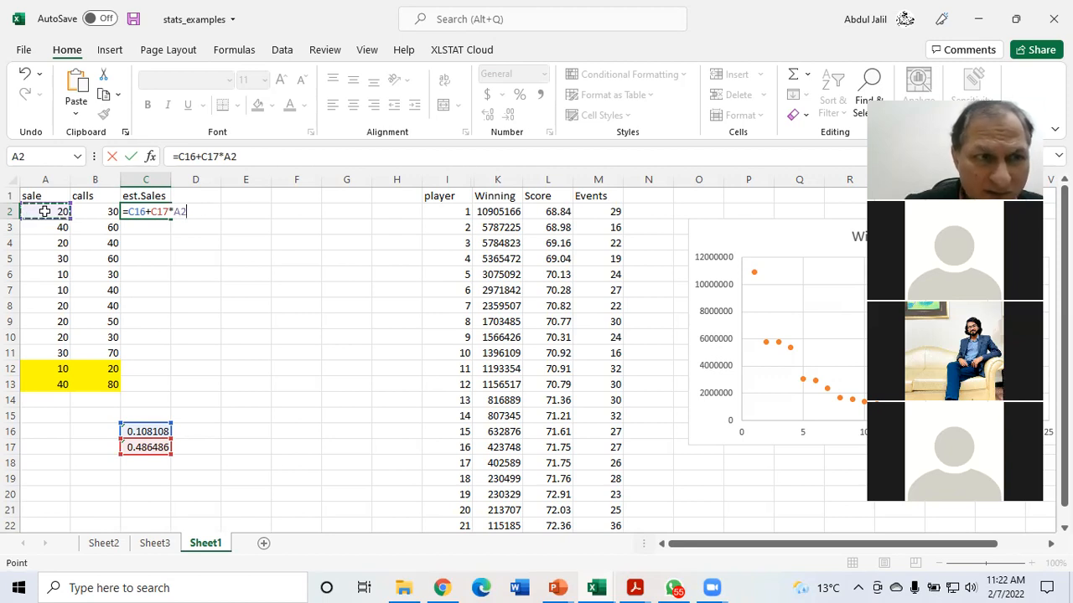
{"action": "left_click", "coordinate": [88, 211]}
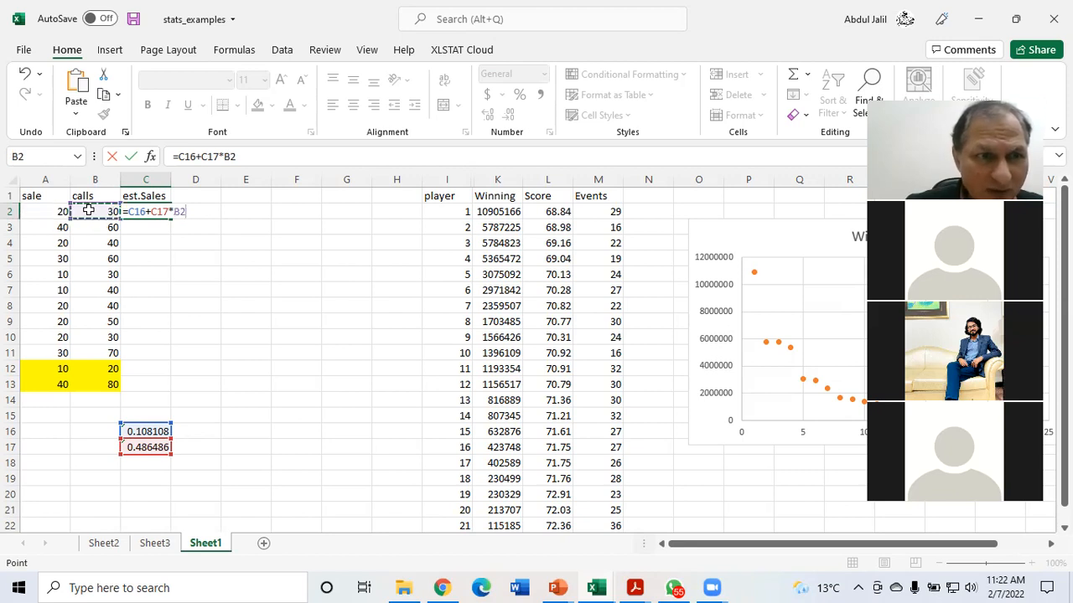
Make the intercept and slope references absolute so that the formula in C2 reads =$C$16+$C$17*B2.
{"action": "left_click", "coordinate": [136, 214]}
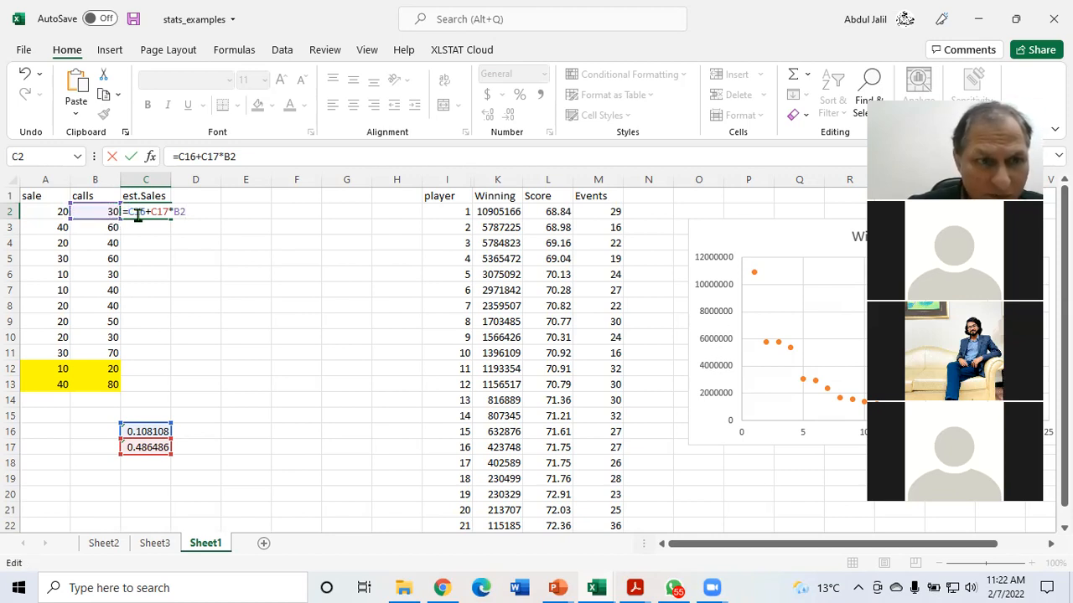
{"action": "key", "text": "F4"}
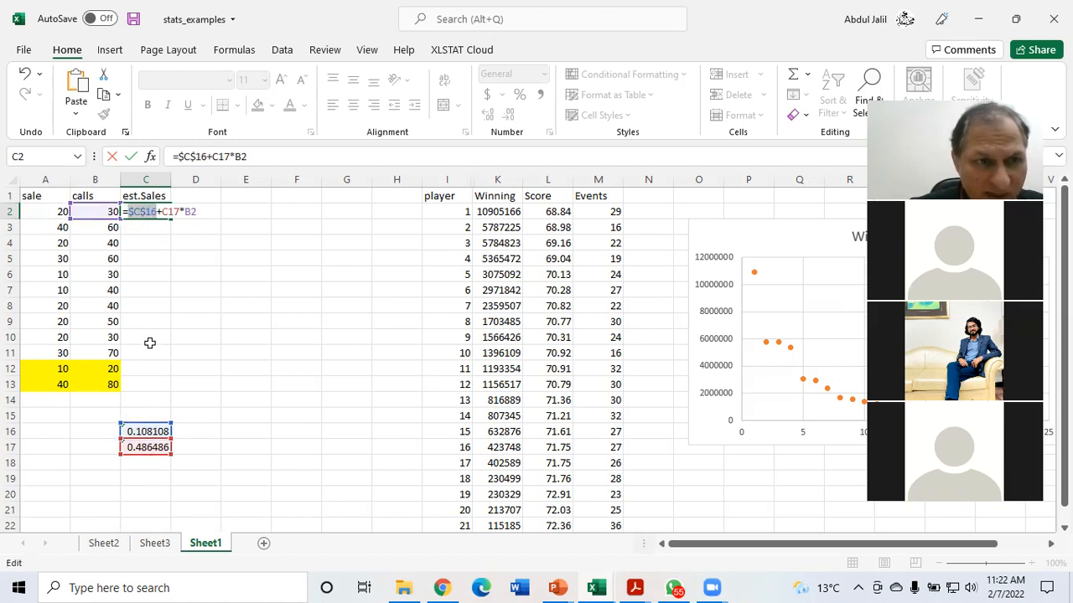
{"action": "left_click", "coordinate": [162, 213]}
{"action": "key", "text": "F4"}
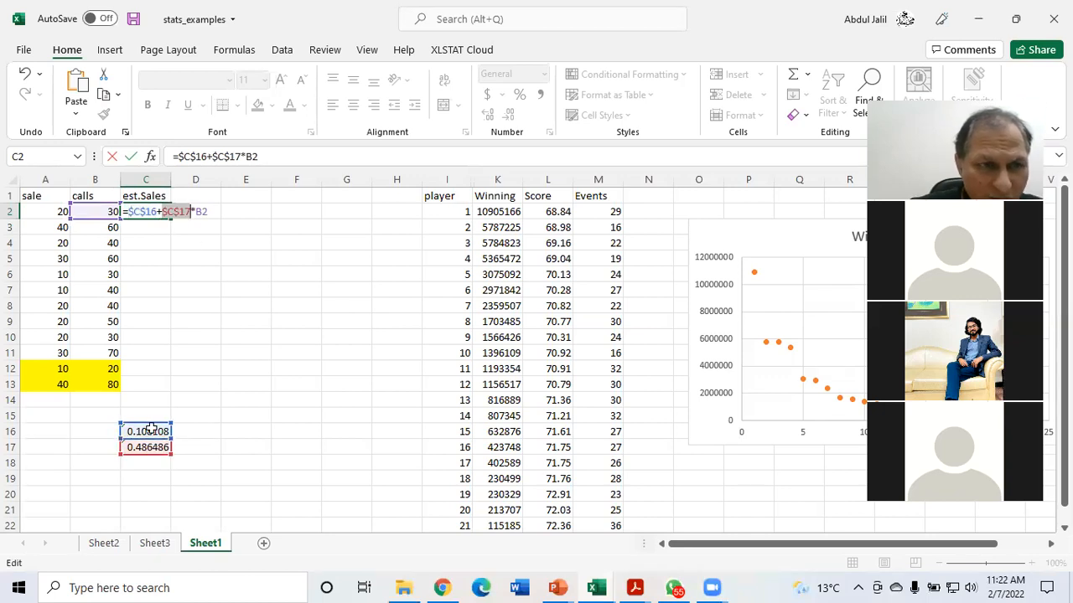
{"action": "key", "text": "Return"}
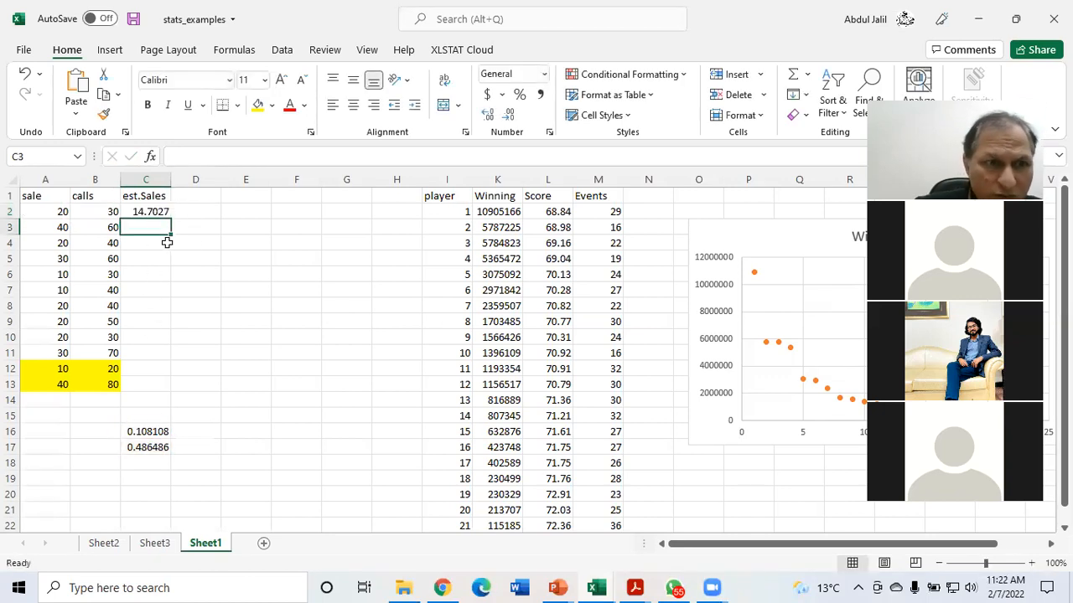
{"action": "left_click_drag", "start_coordinate": [153, 431], "coordinate": [157, 448]}
{"action": "left_click", "coordinate": [153, 467]}
{"action": "left_click", "coordinate": [152, 475]}
Fill the estimated sales formula from C2 down through C13.
{"action": "left_click", "coordinate": [150, 213]}
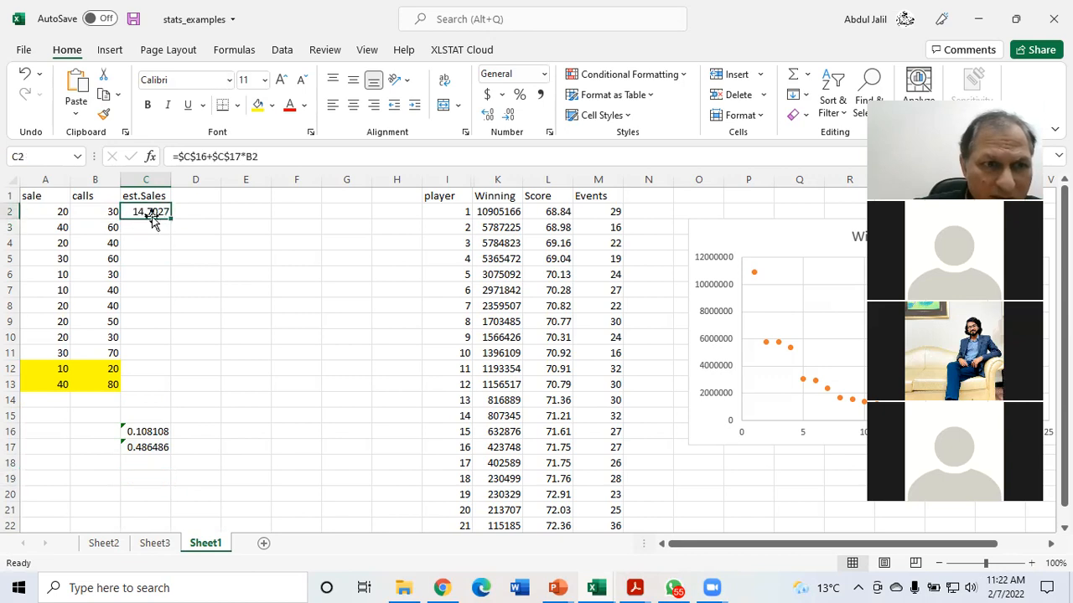
{"action": "left_click_drag", "start_coordinate": [170, 215], "coordinate": [158, 387]}
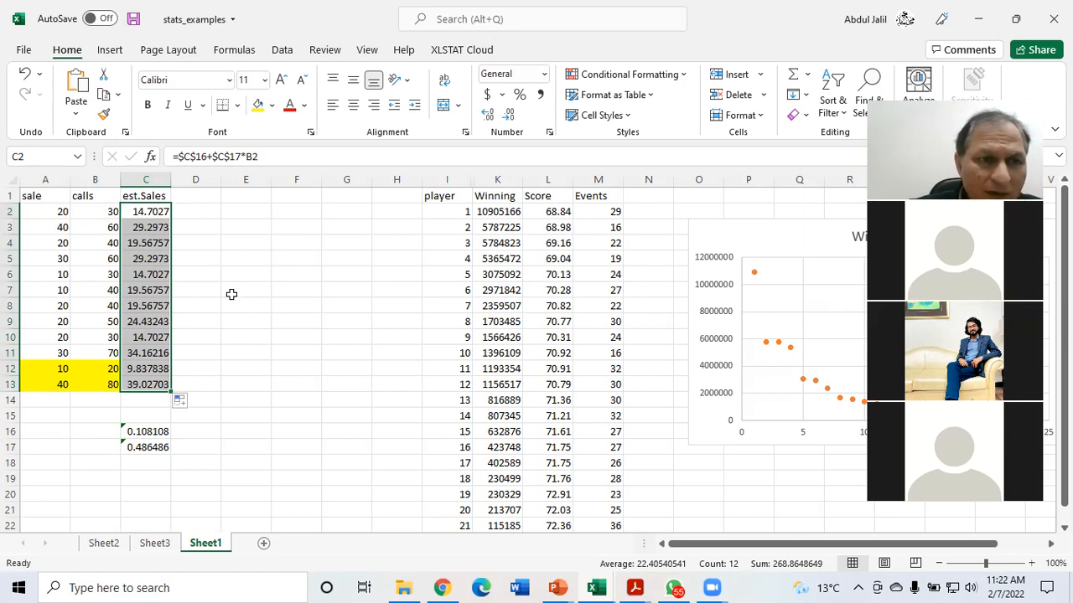
{"action": "left_click", "coordinate": [194, 194]}
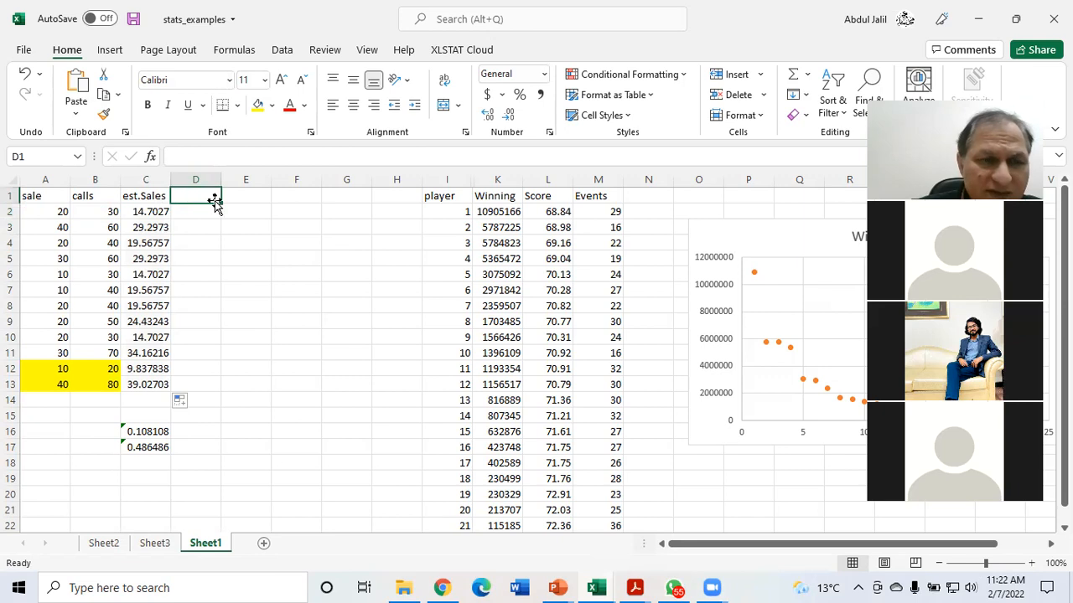
Change the sales column header in A1 to sale (Y).
{"action": "left_click", "coordinate": [58, 196]}
{"action": "double_click", "coordinate": [56, 197]}
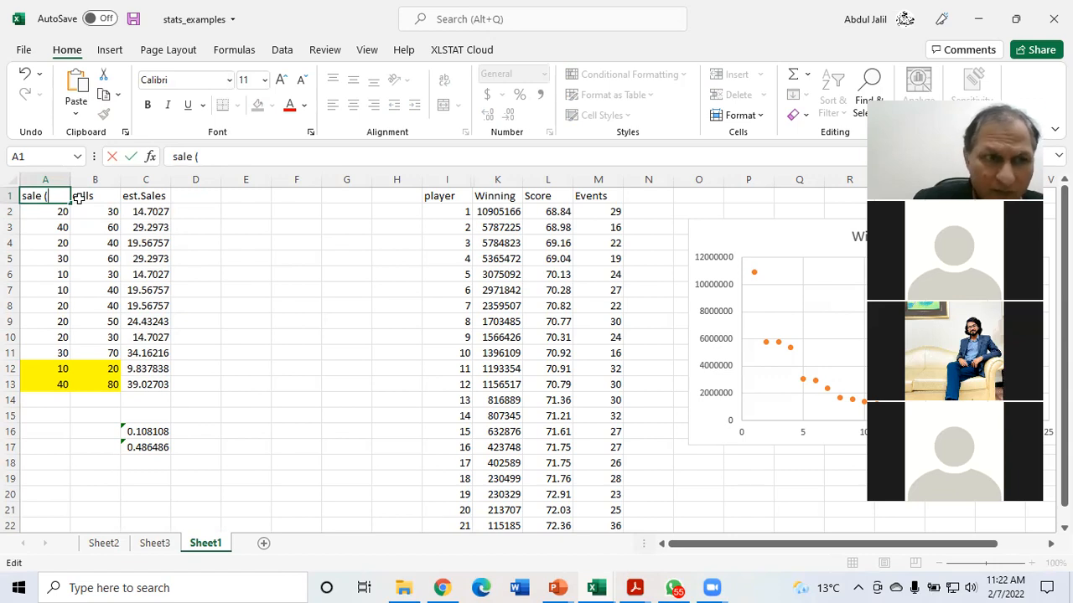
Change the header in C1 to est.Sales (est.Y) and widen column C so the whole header fits.
{"action": "left_click", "coordinate": [156, 195]}
{"action": "double_click", "coordinate": [168, 198]}
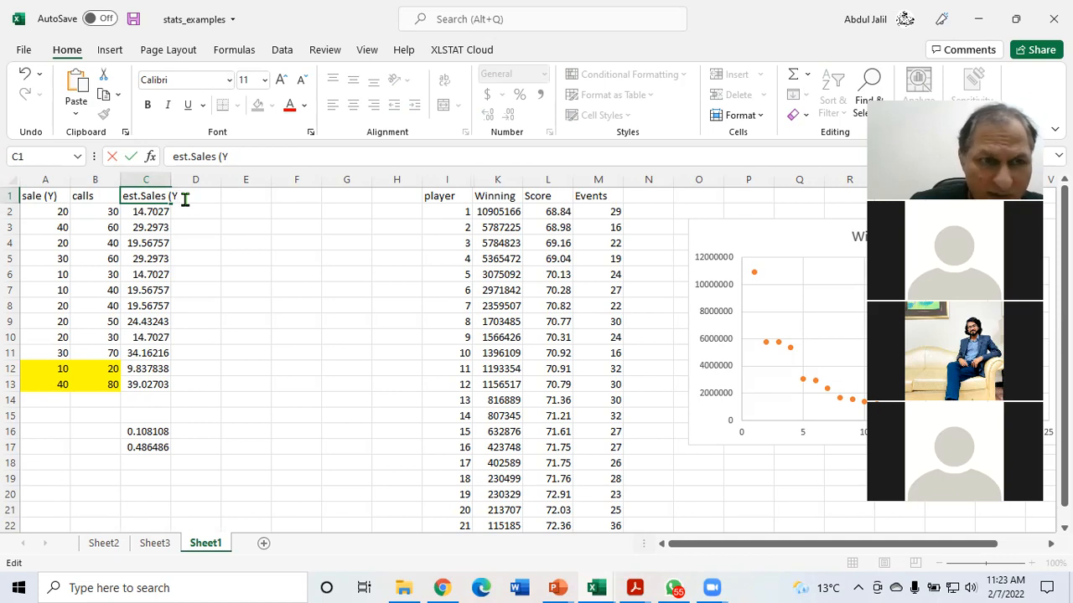
{"action": "type", "text": "est"}
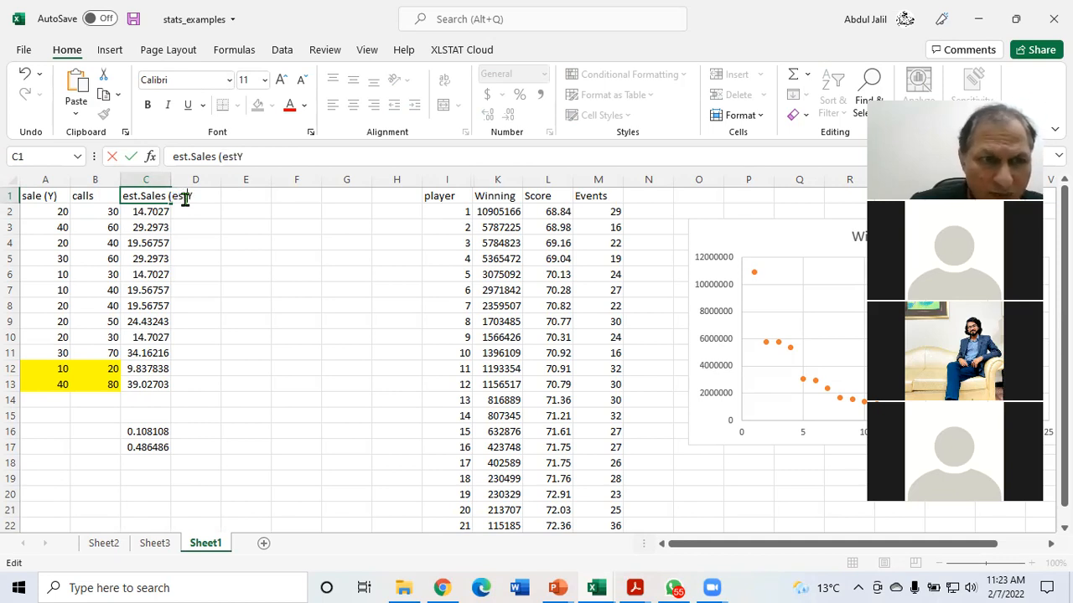
{"action": "type", "text": ".)"}
{"action": "left_click", "coordinate": [209, 228]}
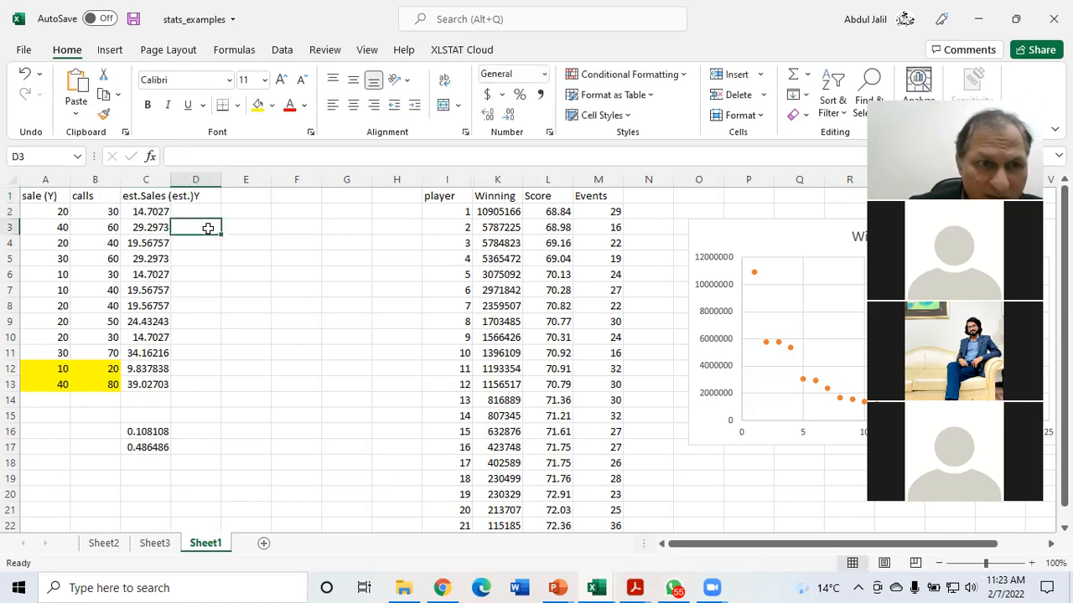
{"action": "double_click", "coordinate": [169, 195]}
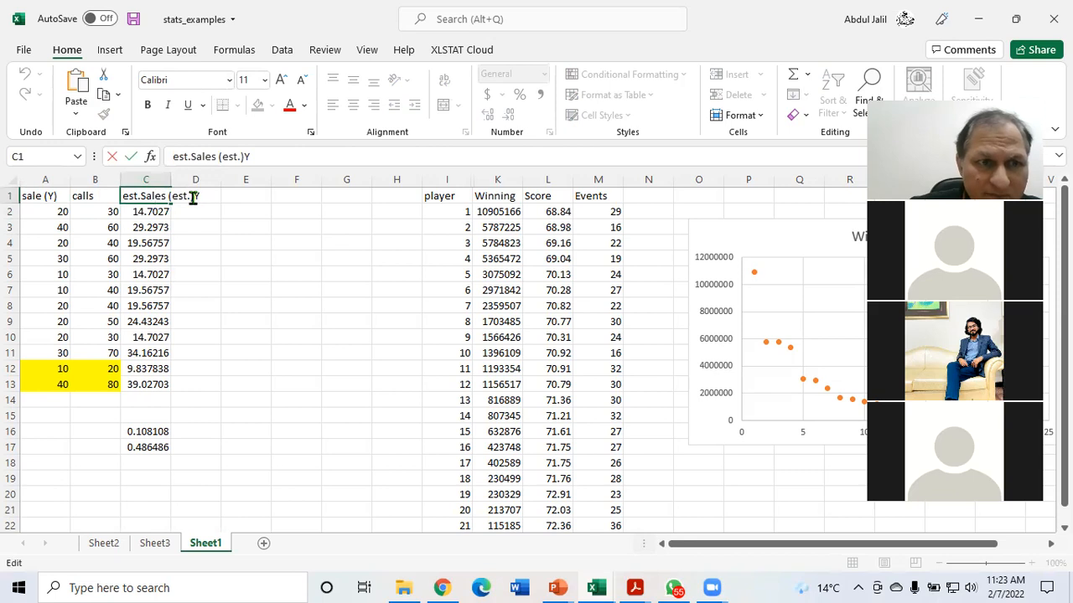
{"action": "key", "text": "BackSpace"}
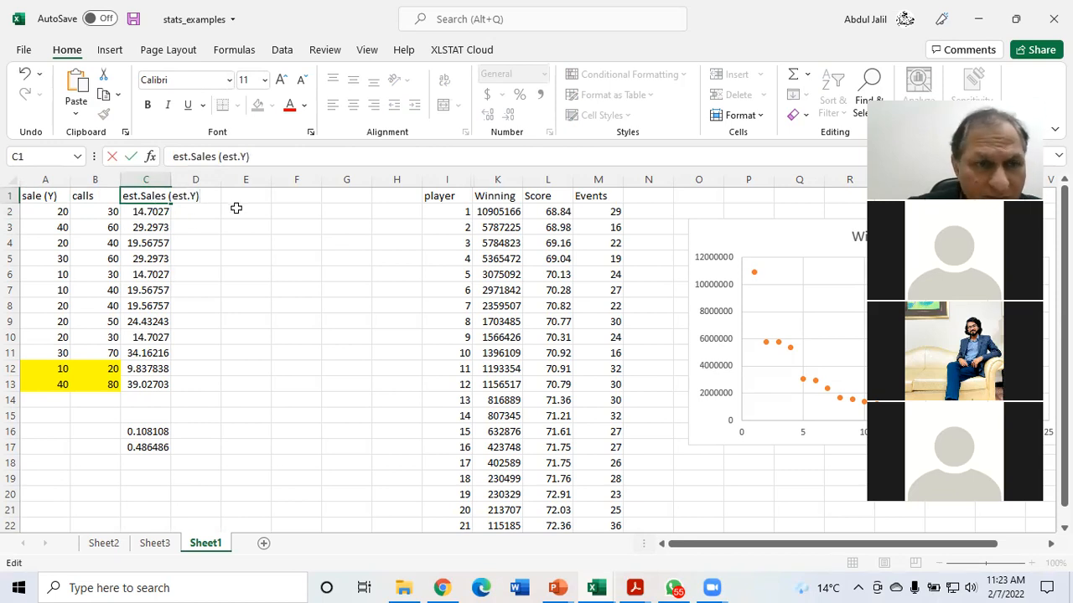
{"action": "left_click", "coordinate": [237, 210]}
{"action": "left_click_drag", "start_coordinate": [173, 179], "coordinate": [207, 179]}
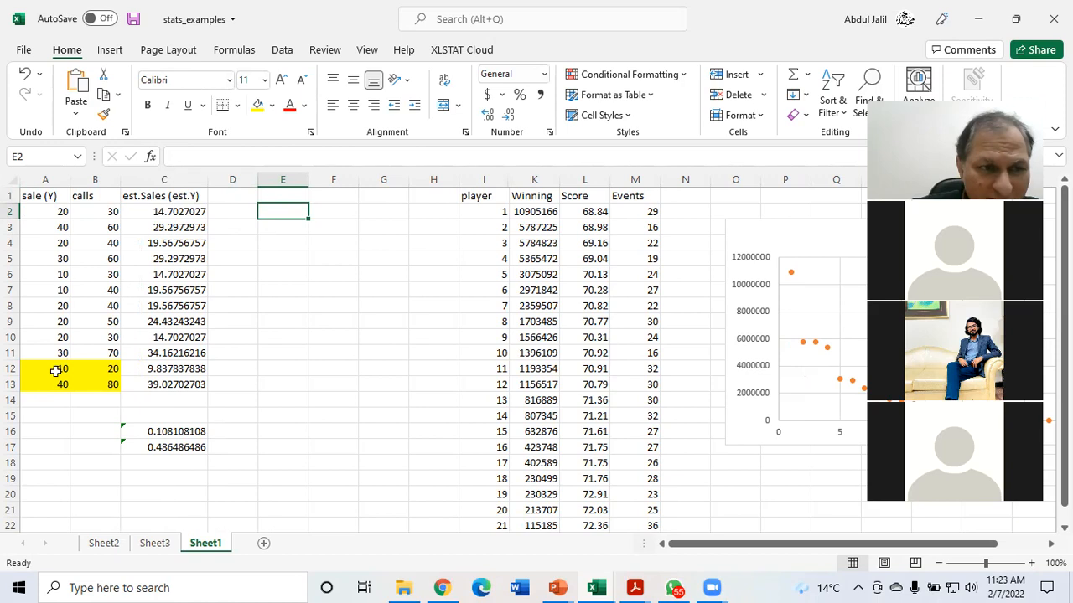
Examine the sales, calls and estimated sales in the highlighted rows 12 and 13.
{"action": "left_click", "coordinate": [99, 370]}
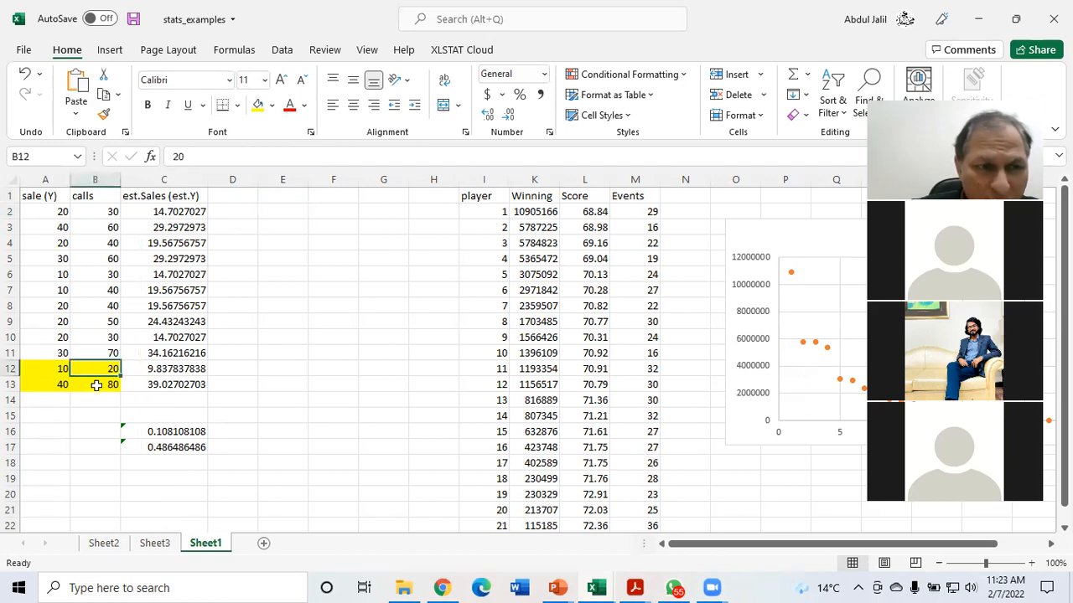
{"action": "left_click", "coordinate": [97, 387]}
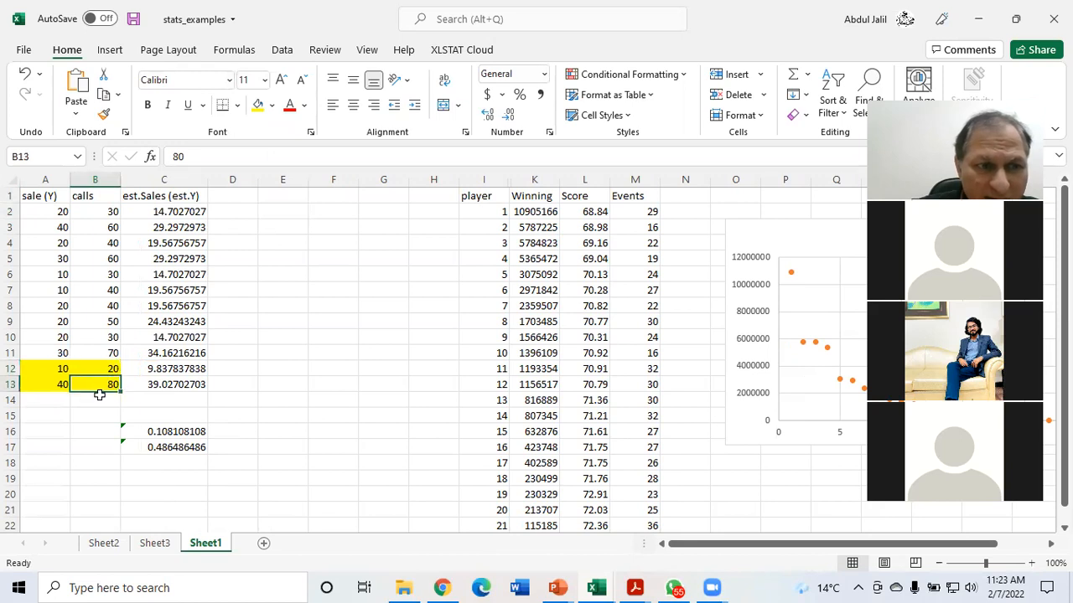
{"action": "left_click", "coordinate": [97, 399]}
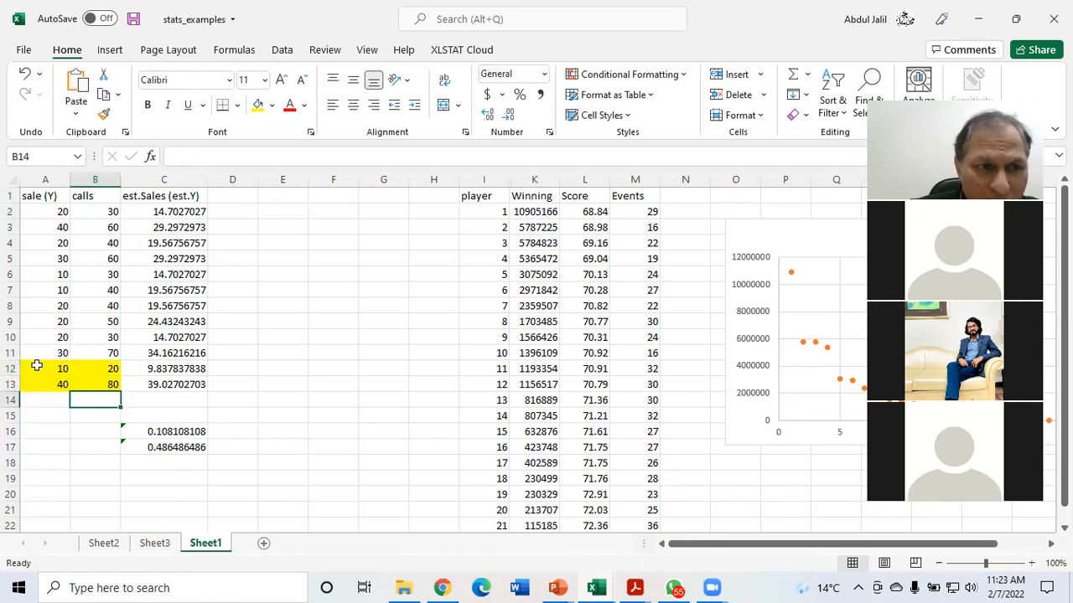
{"action": "left_click_drag", "start_coordinate": [42, 369], "coordinate": [159, 390]}
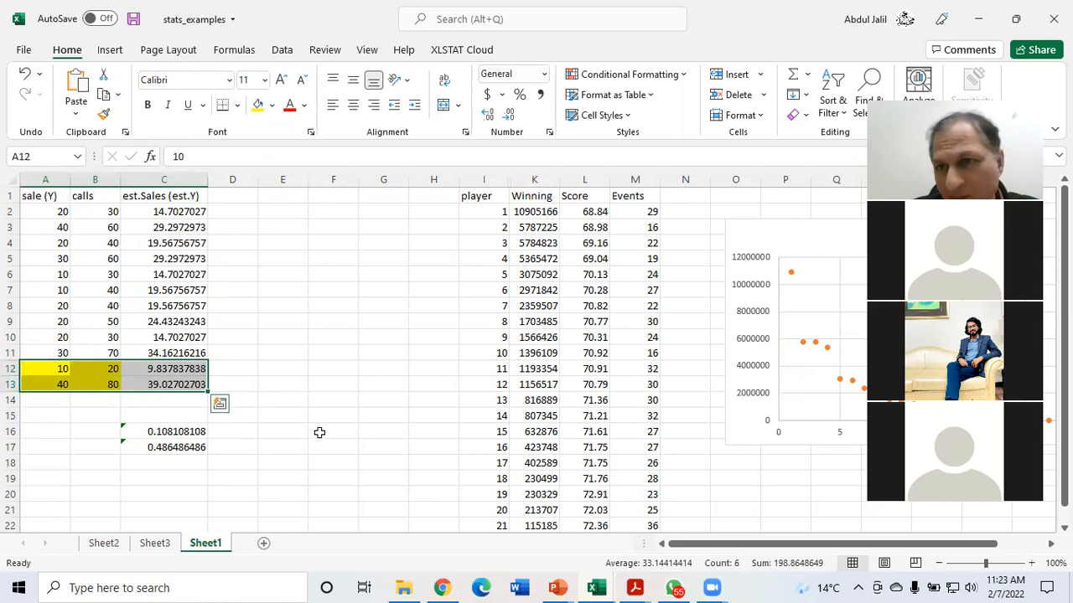
{"action": "left_click", "coordinate": [280, 396]}
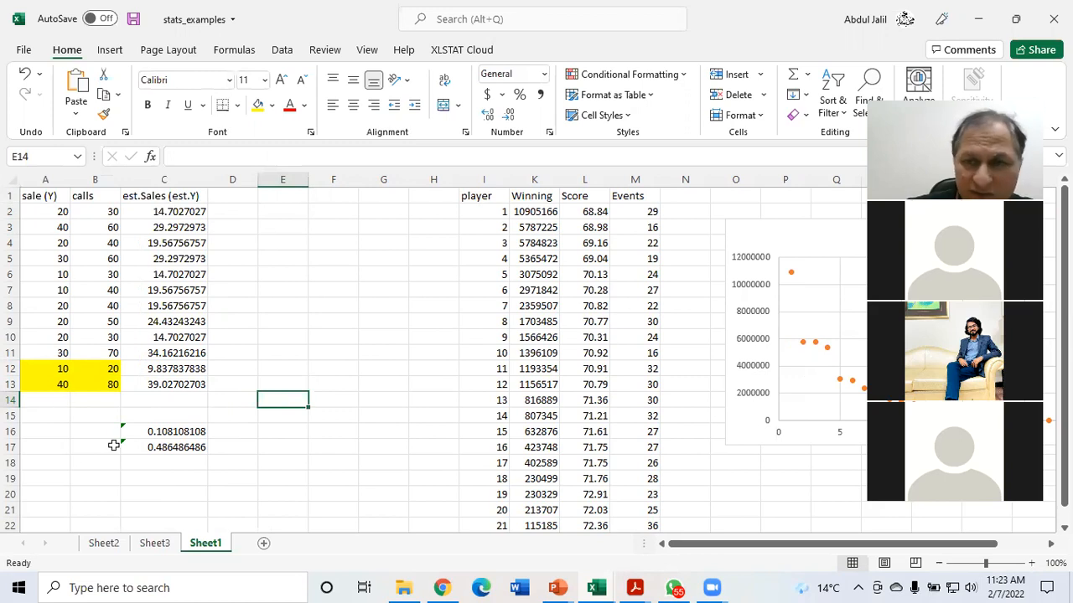
Switch to the Chapter 13 presentation in PowerPoint, check the Standard Error of the Estimate example slide, and return to Excel.
{"action": "left_click", "coordinate": [238, 195]}
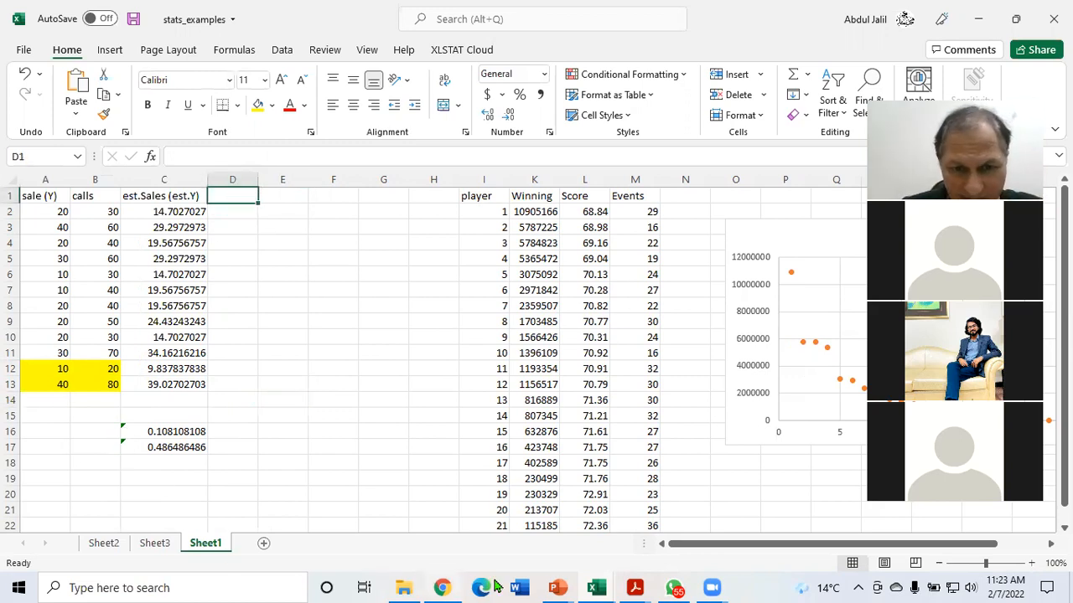
{"action": "mouse_move", "coordinate": [560, 586]}
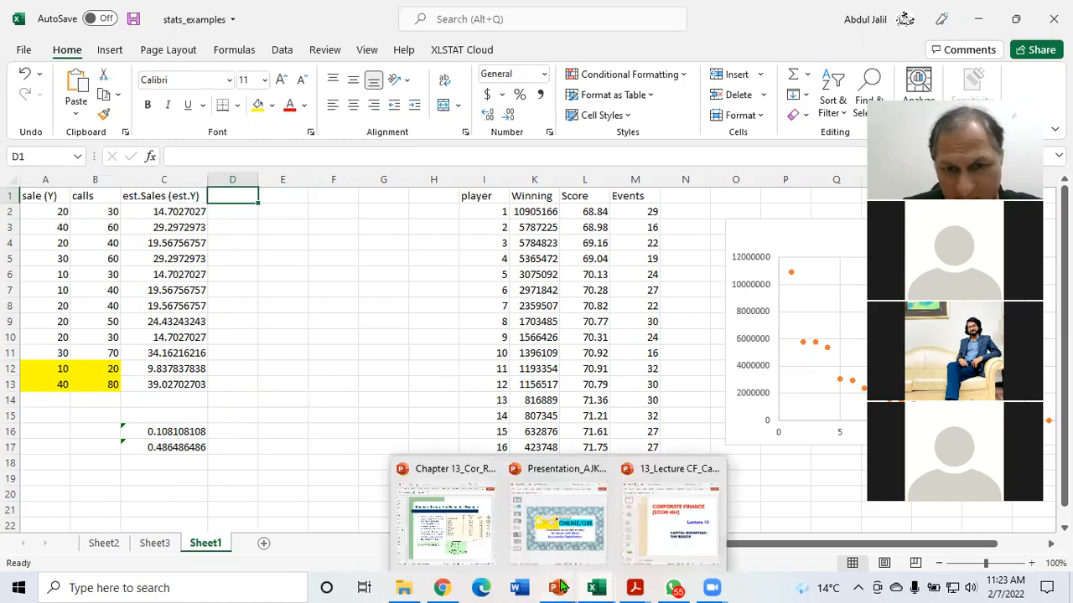
{"action": "left_click", "coordinate": [485, 553]}
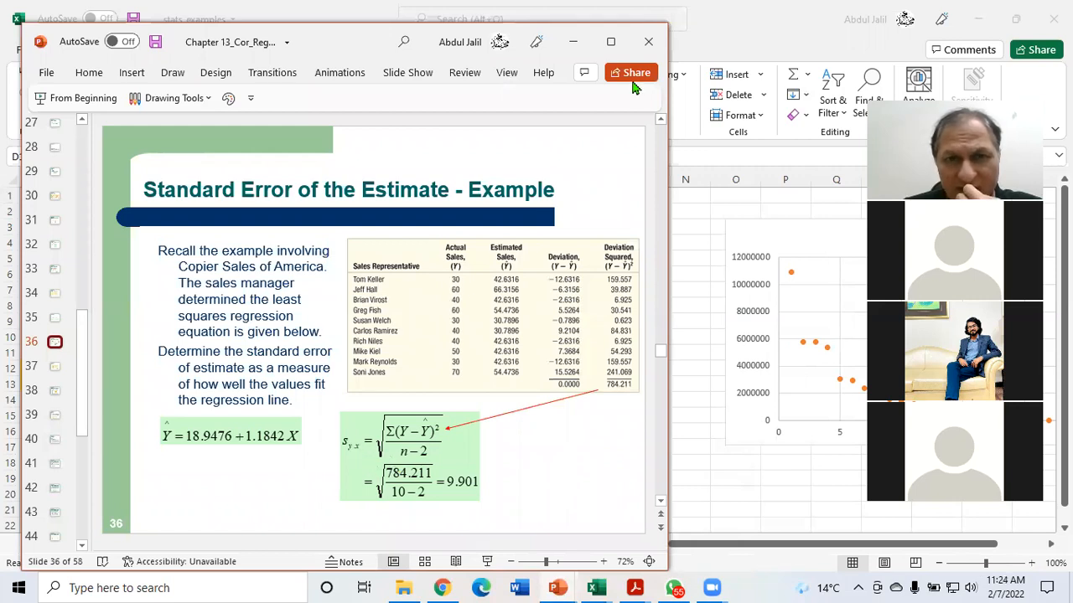
{"action": "left_click", "coordinate": [572, 43]}
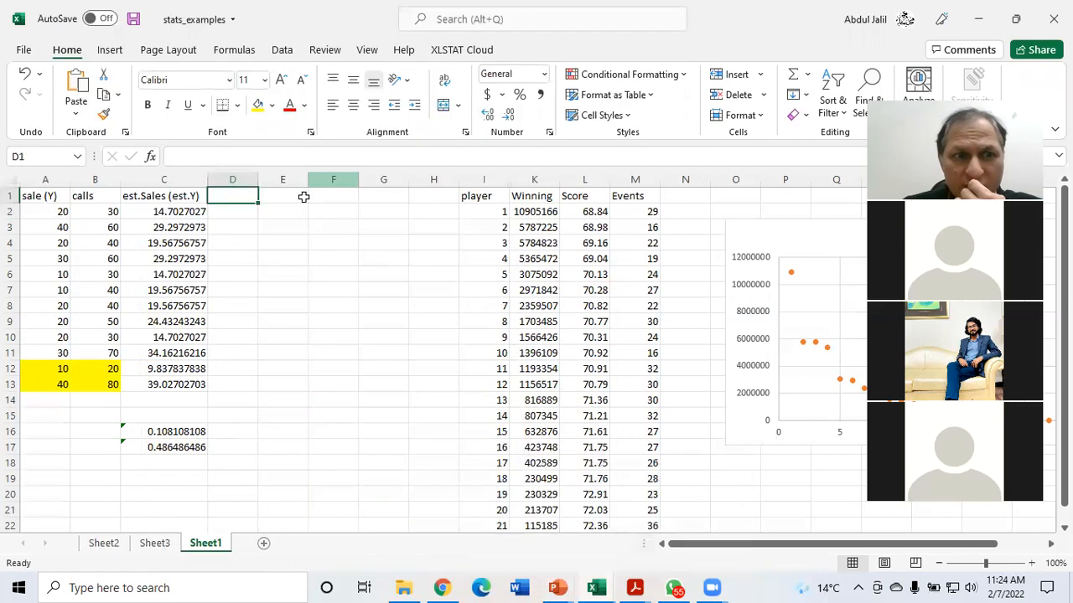
Enter the column header se in D1.
{"action": "type", "text": "="}
{"action": "key", "text": "BackSpace"}
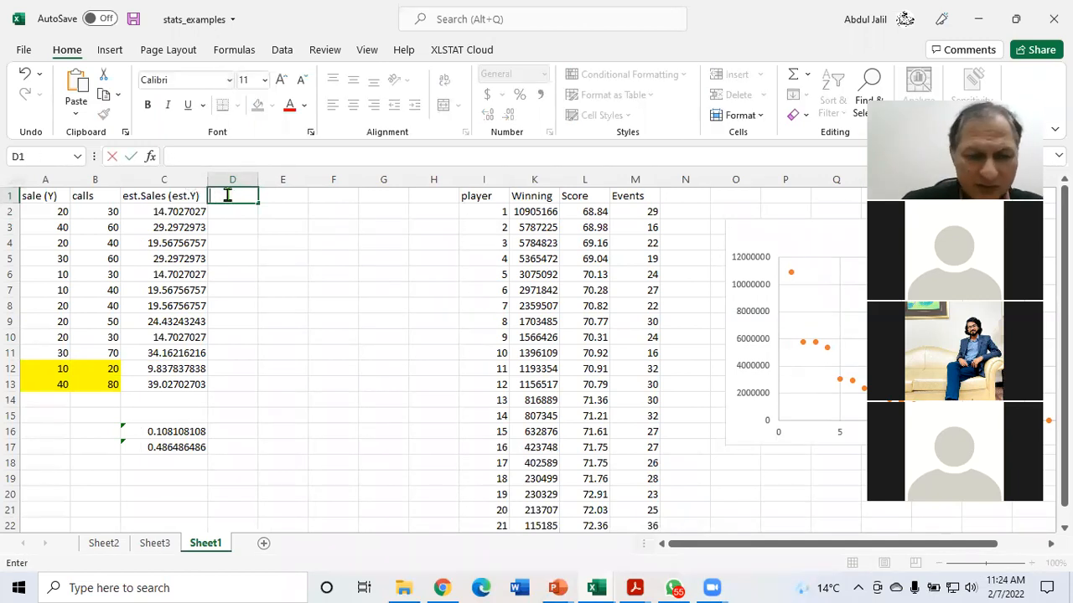
{"action": "type", "text": "se"}
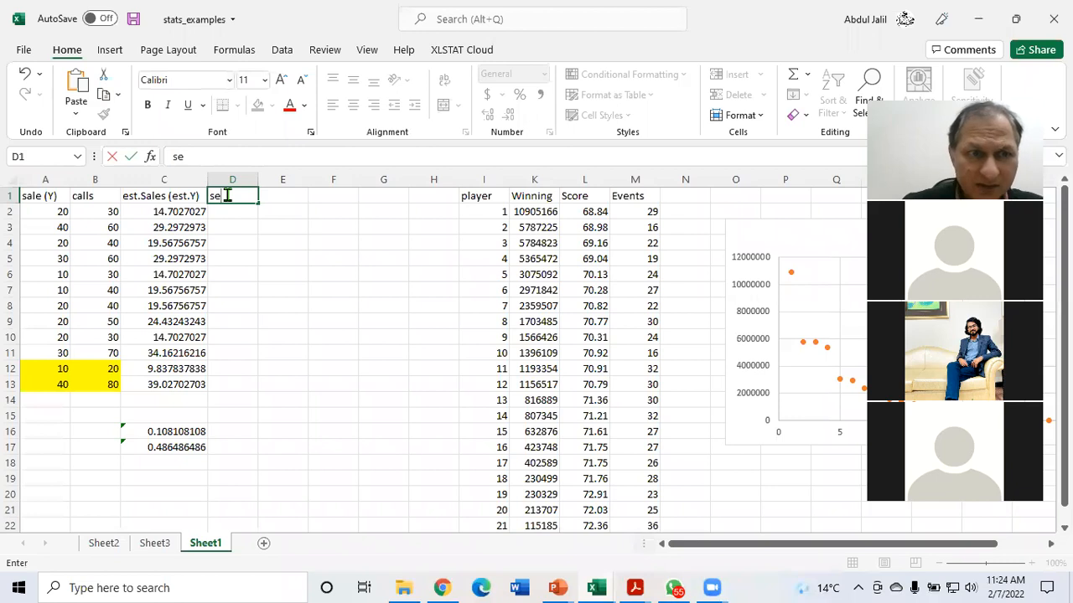
Begin the se formula in D2 with the squared difference =(A2-B2)^2.
{"action": "left_click", "coordinate": [235, 211]}
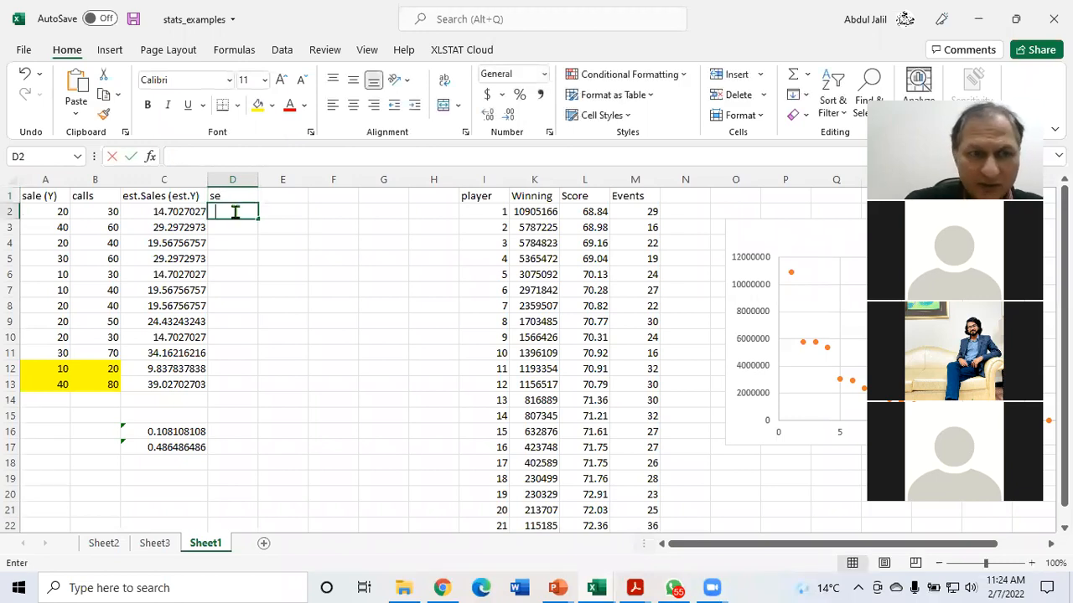
{"action": "type", "text": "="}
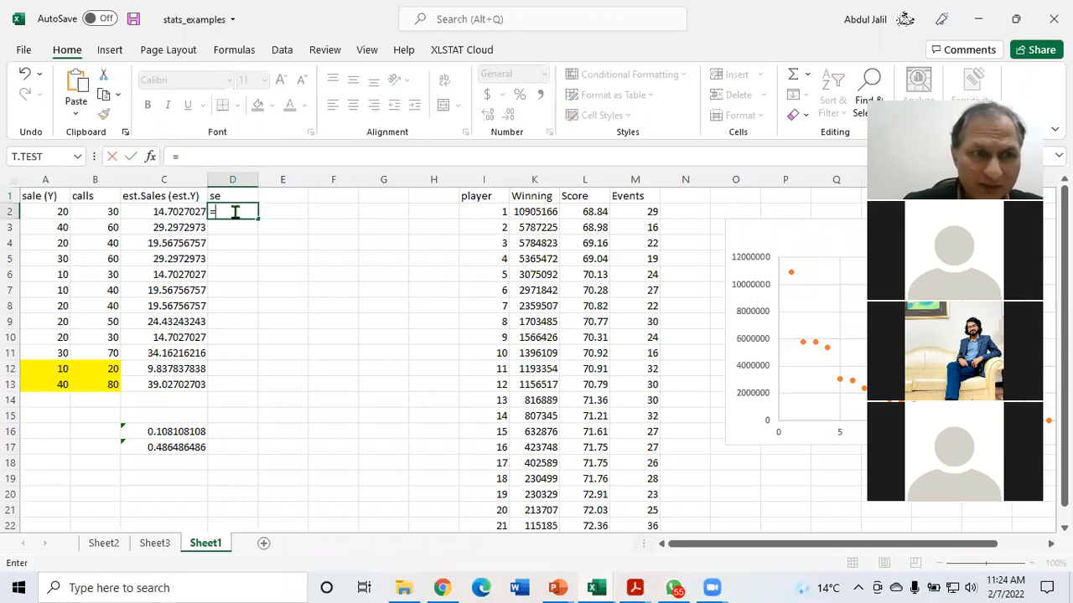
{"action": "left_click", "coordinate": [58, 212]}
{"action": "type", "text": "-"}
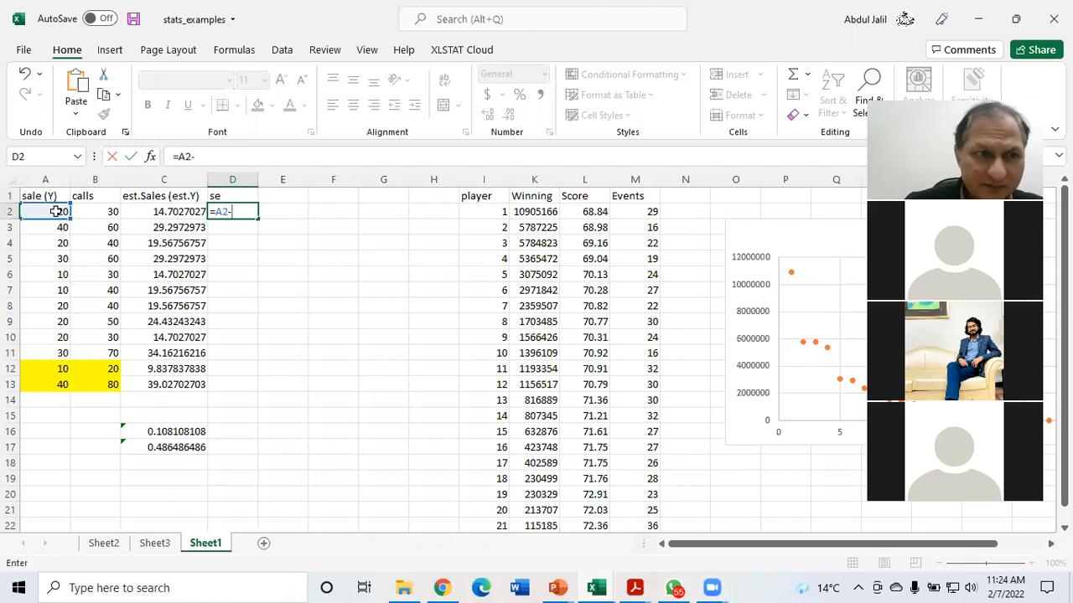
{"action": "left_click", "coordinate": [102, 212]}
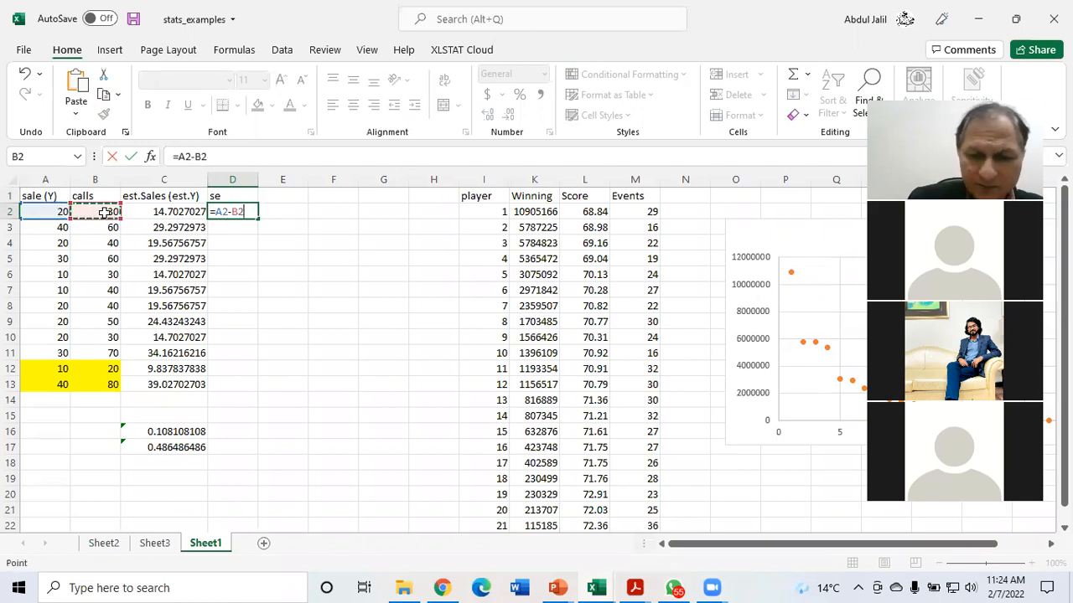
{"action": "type", "text": ")^2"}
{"action": "left_click", "coordinate": [214, 212]}
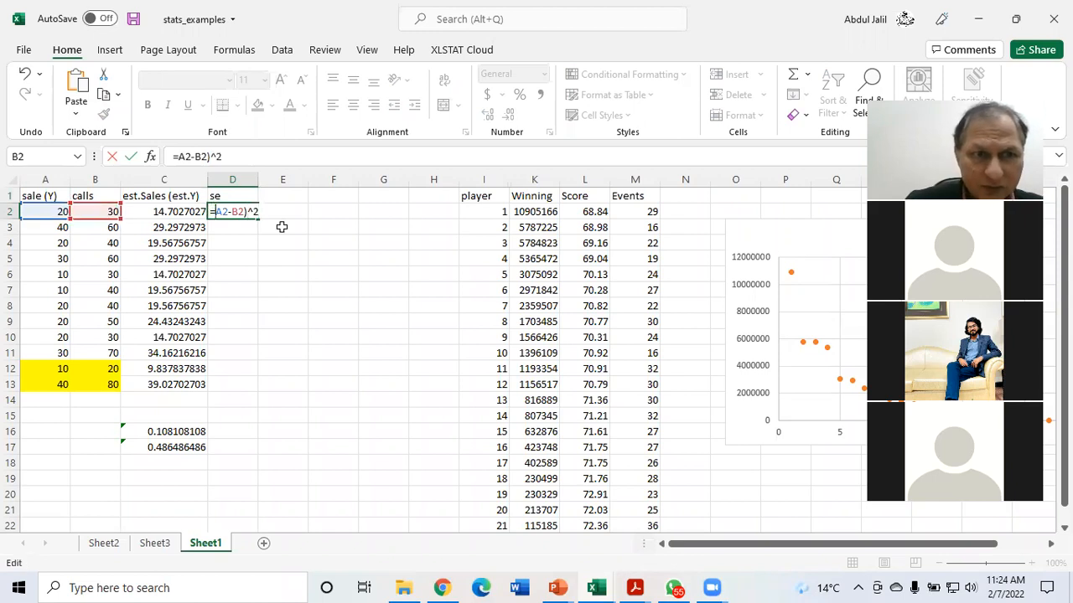
{"action": "type", "text": "("}
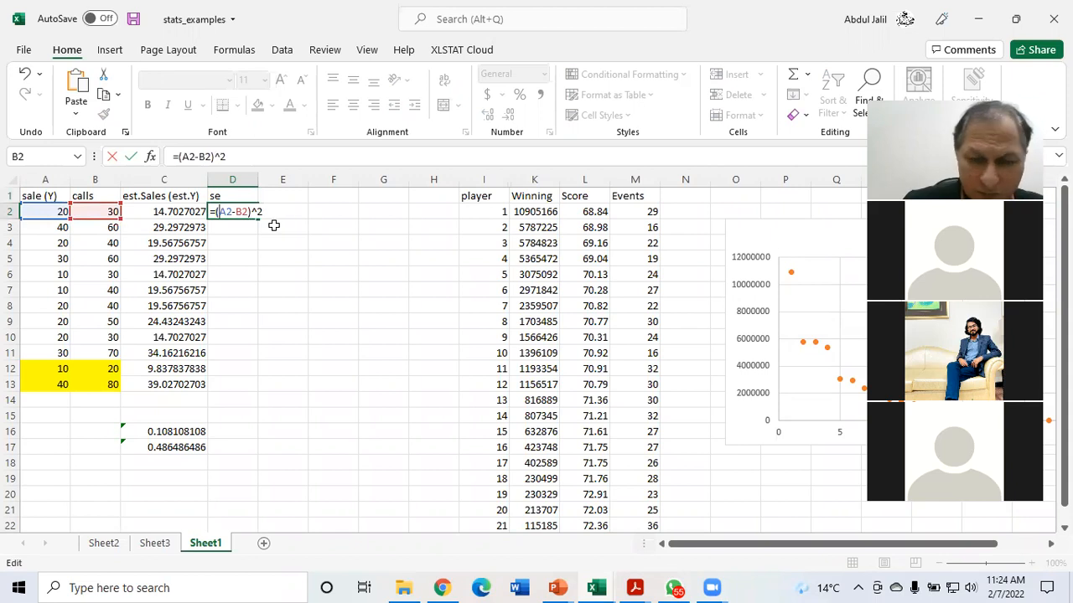
Divide the squared difference by 8 and take its square root, so that D2 contains =(((A2-B2)^2)/8)^(1/2).
{"action": "type", "text": "("}
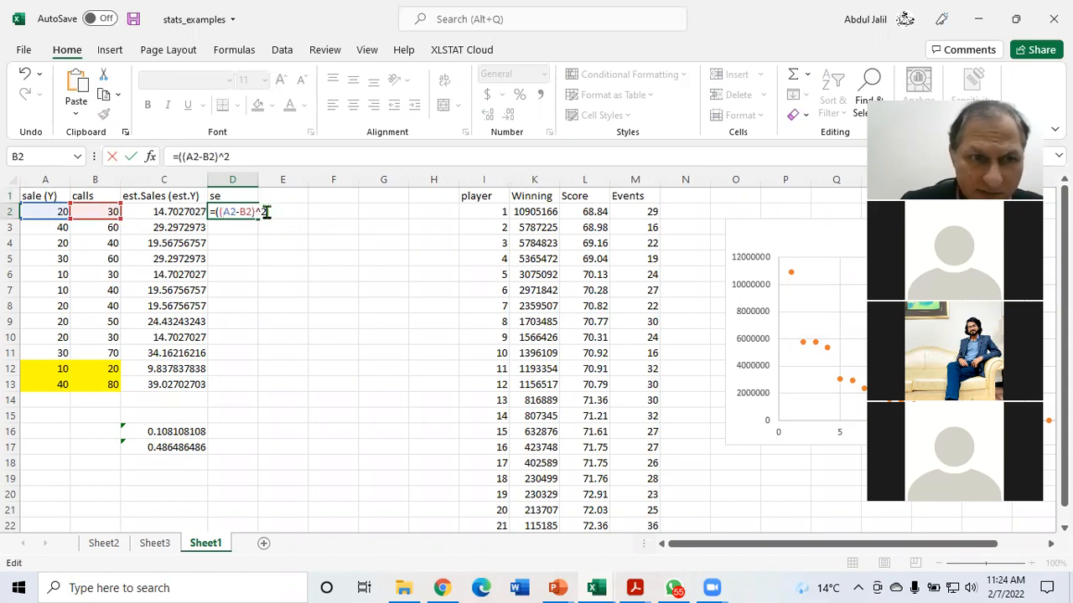
{"action": "type", "text": ")/8"}
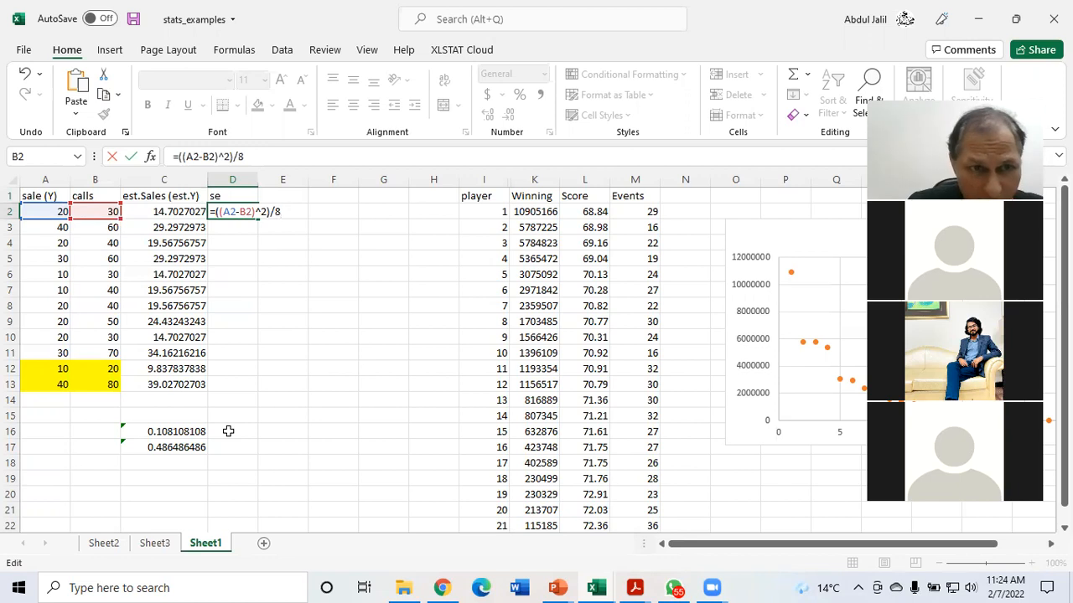
{"action": "type", "text": ")"}
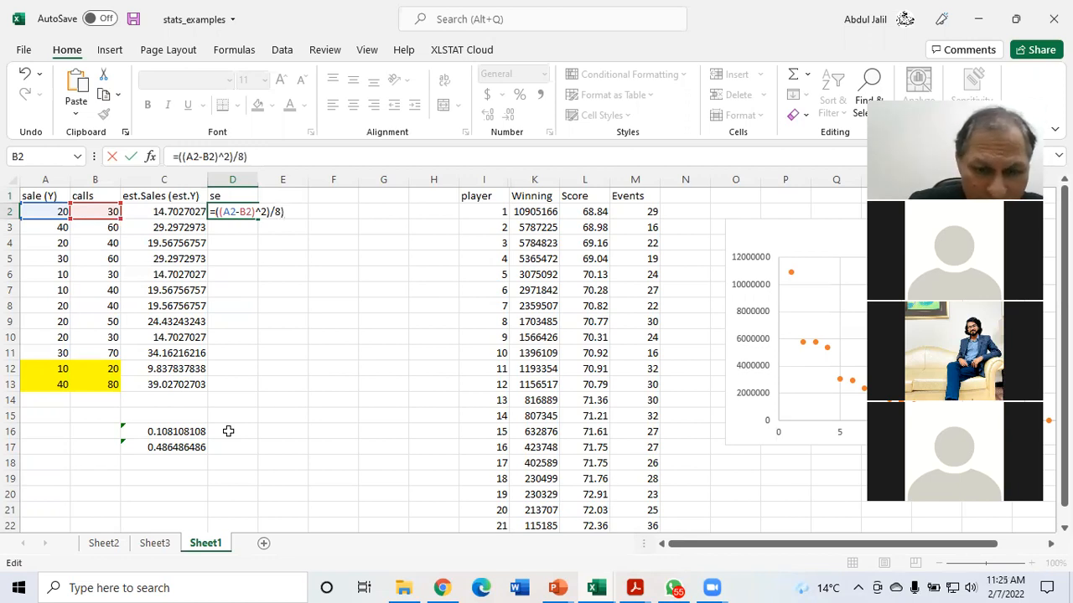
{"action": "type", "text": "^(1/2"}
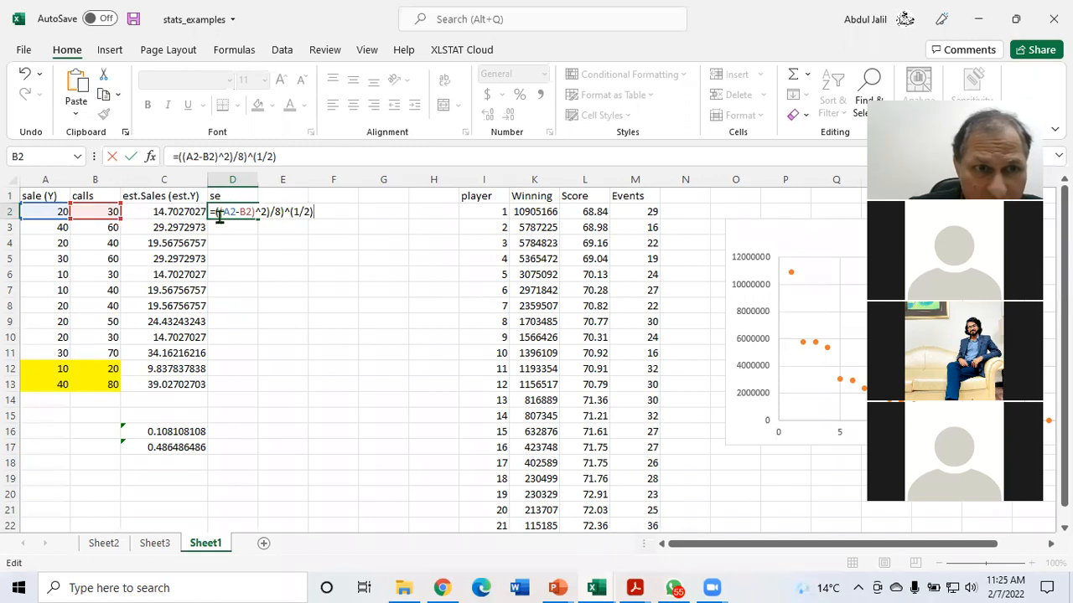
{"action": "type", "text": "("}
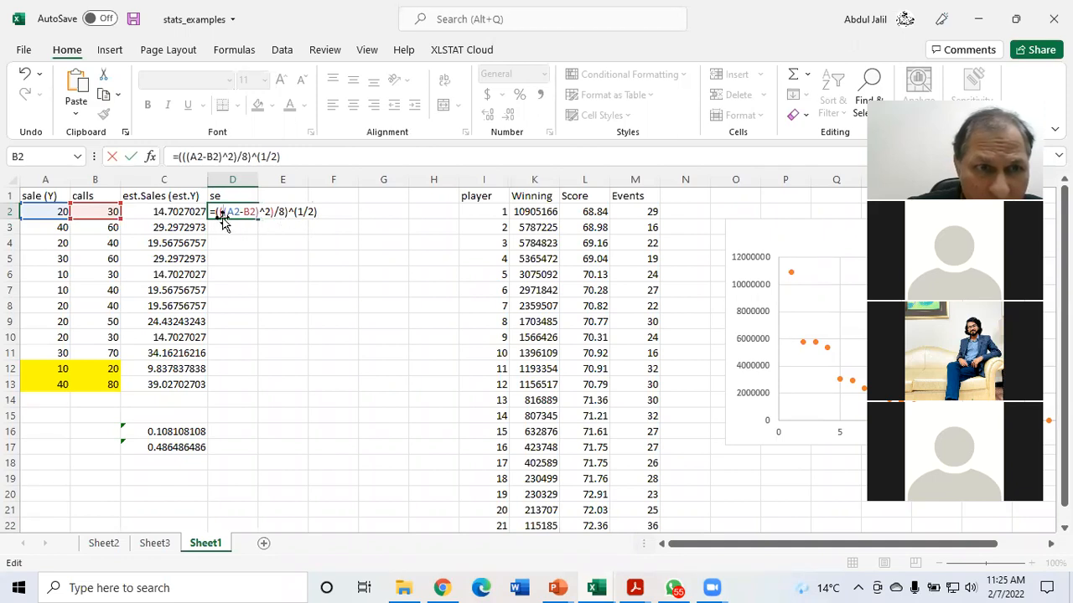
{"action": "key", "text": "Return"}
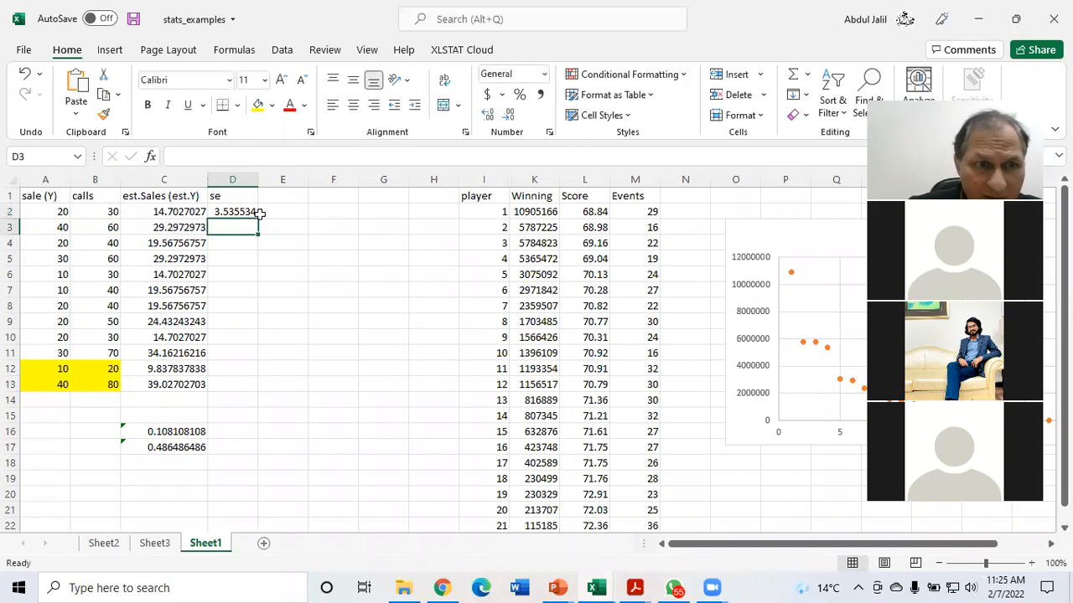
Fill the se formula from D2 down through D11, keeping D12 and D13 empty.
{"action": "left_click", "coordinate": [236, 211]}
{"action": "left_click_drag", "start_coordinate": [259, 220], "coordinate": [263, 397]}
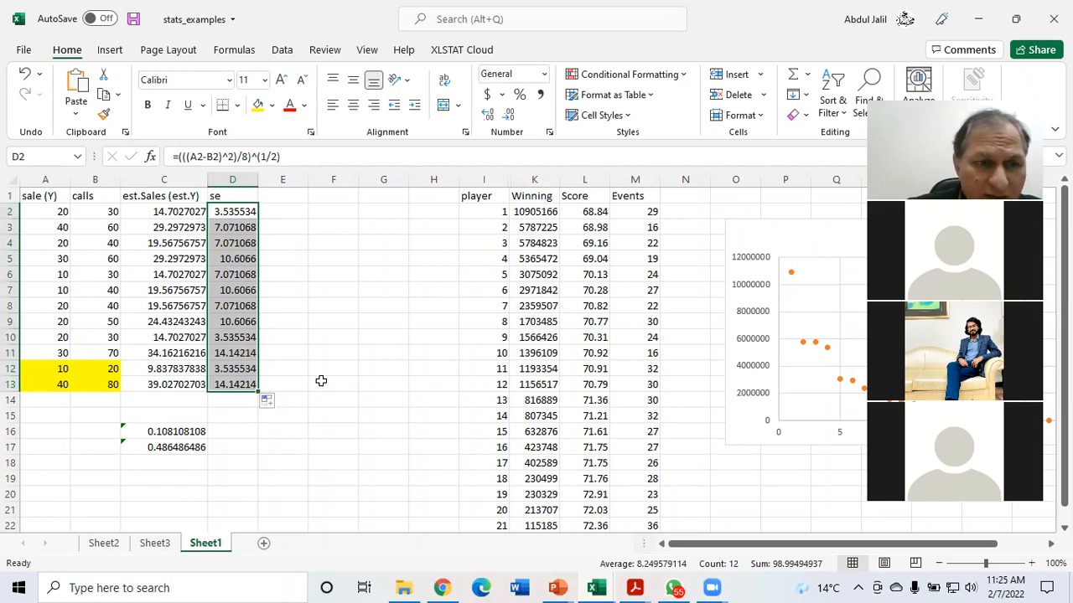
{"action": "left_click_drag", "start_coordinate": [258, 393], "coordinate": [257, 361]}
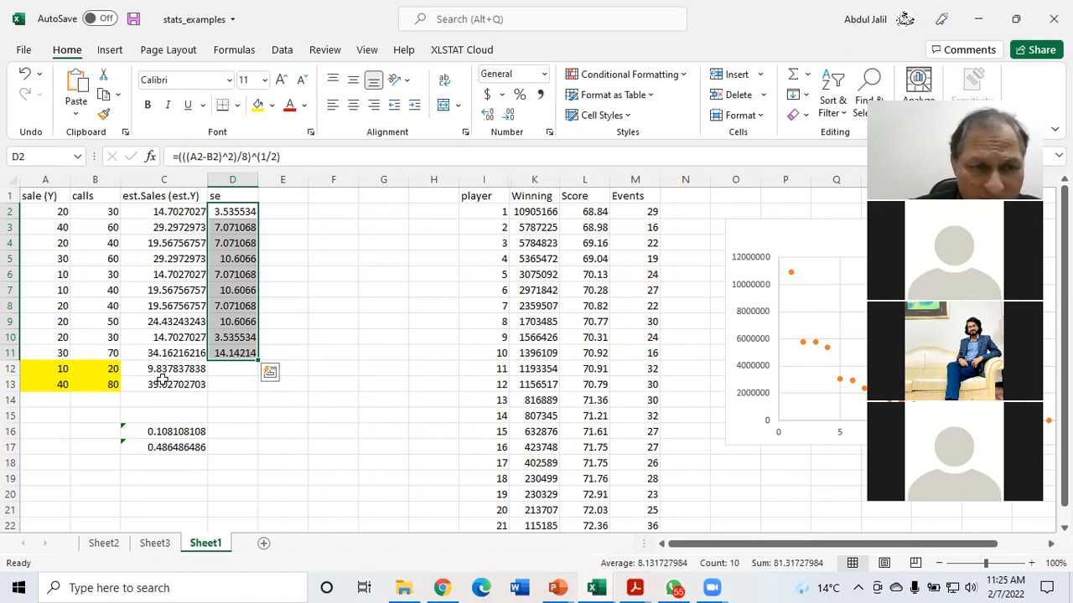
{"action": "left_click", "coordinate": [239, 385]}
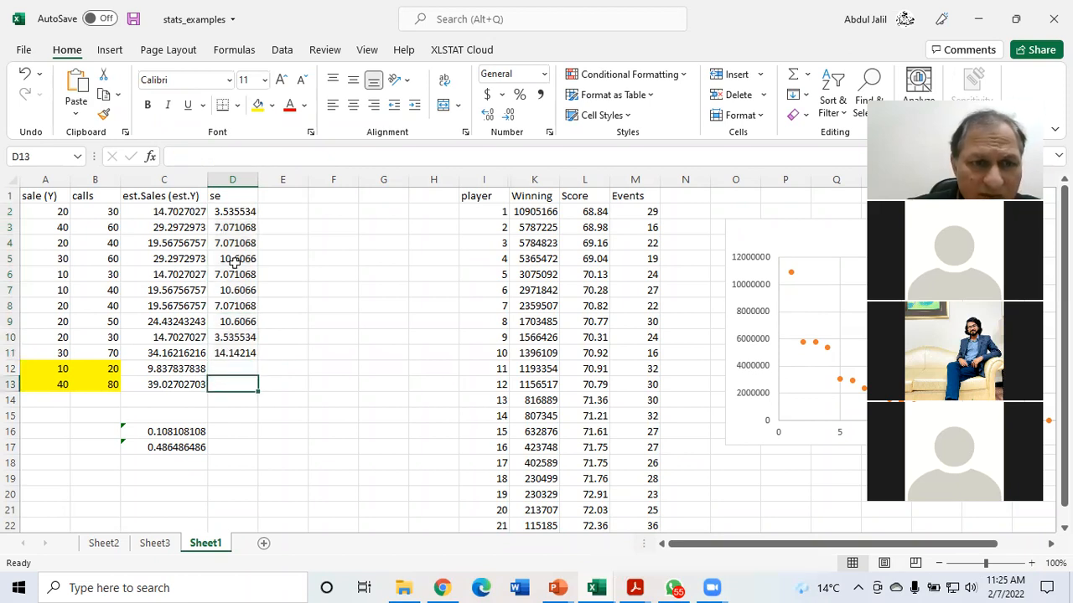
{"action": "left_click", "coordinate": [442, 588]}
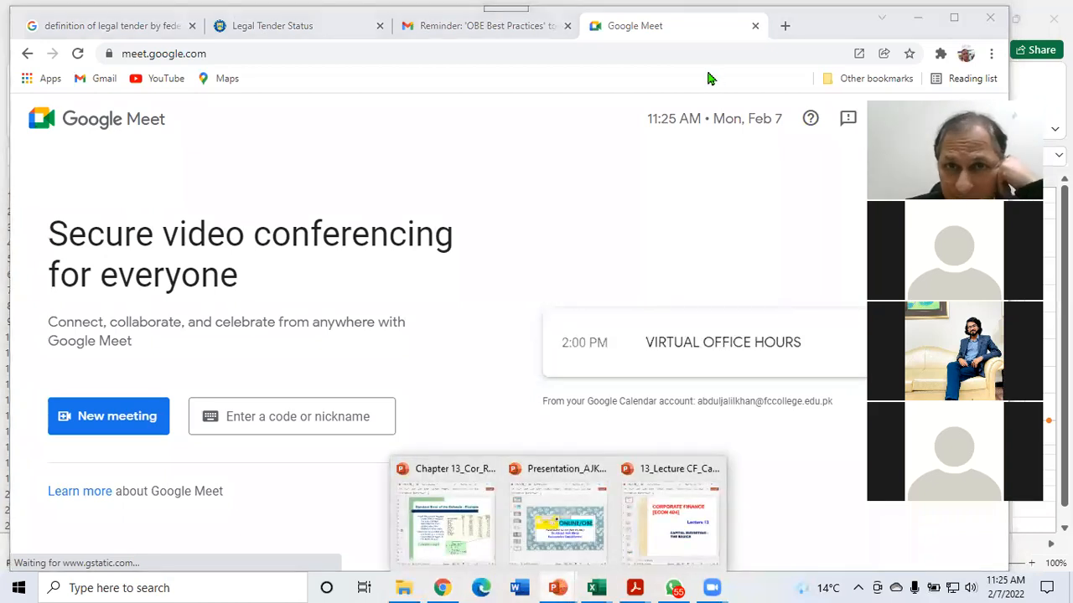
{"action": "left_click", "coordinate": [918, 17]}
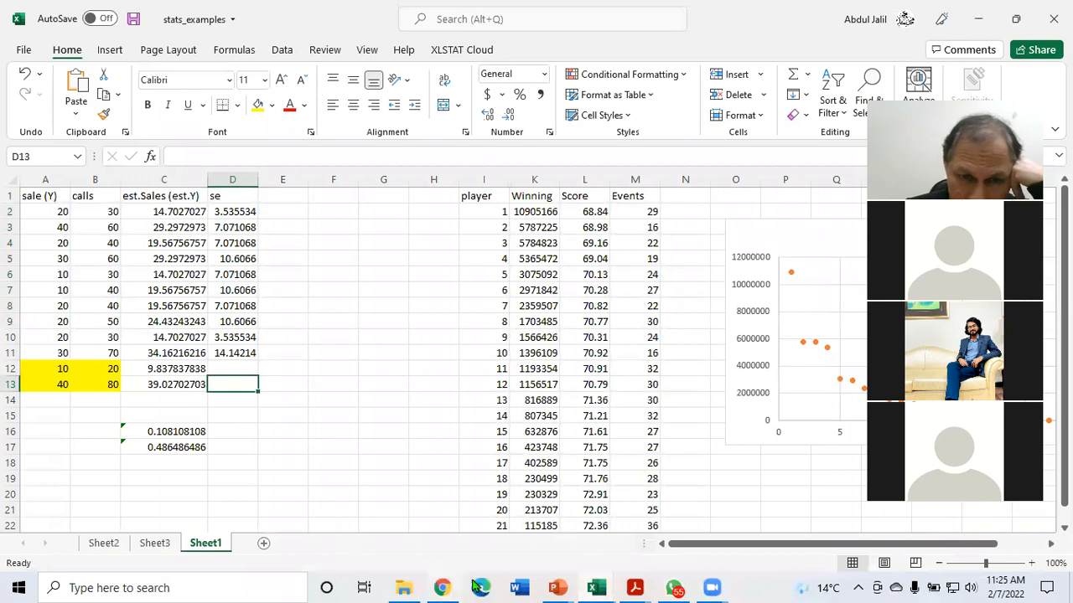
Switch to PowerPoint and consult the Chapter 13 slide on the standard error of the estimate, and return to the workbook.
{"action": "mouse_move", "coordinate": [560, 588]}
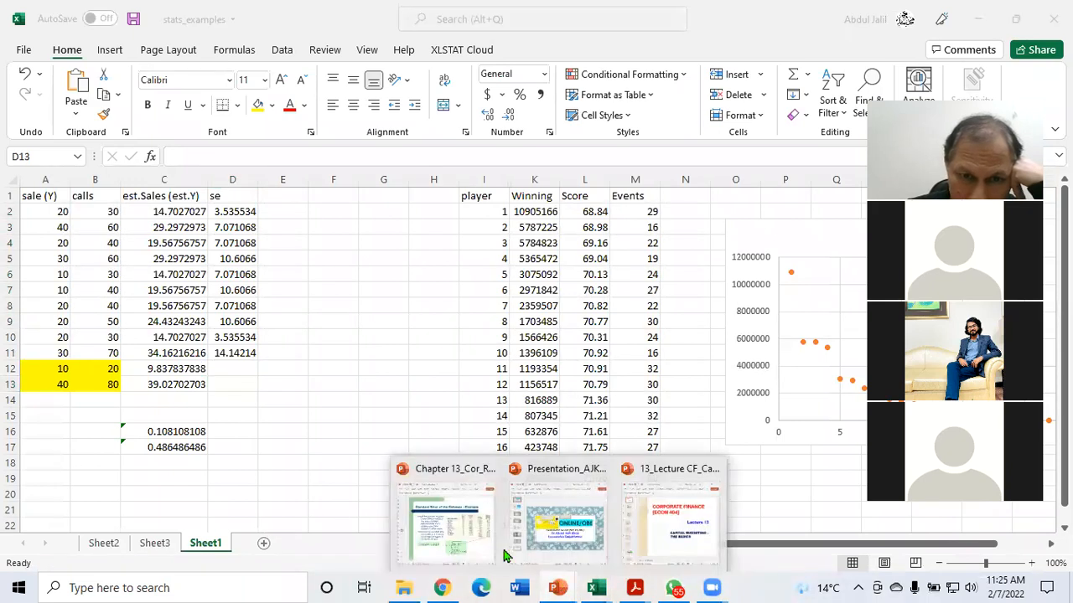
{"action": "left_click", "coordinate": [453, 543]}
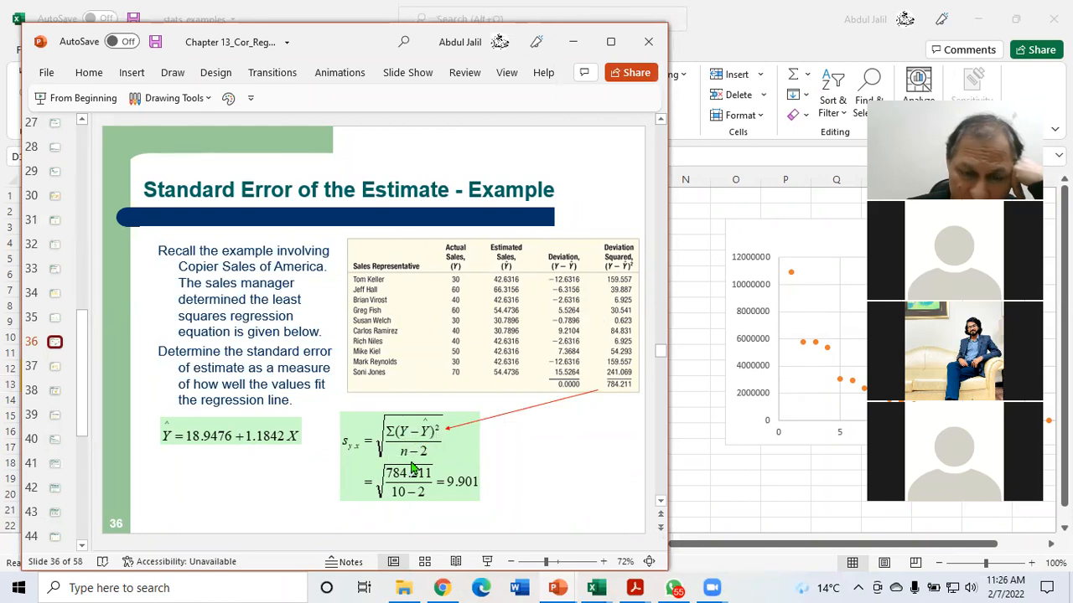
{"action": "left_click", "coordinate": [575, 43]}
Enter the formula =SUM(D2:D11/8) in D12 below the se column.
{"action": "left_click", "coordinate": [230, 369]}
{"action": "type", "text": "="}
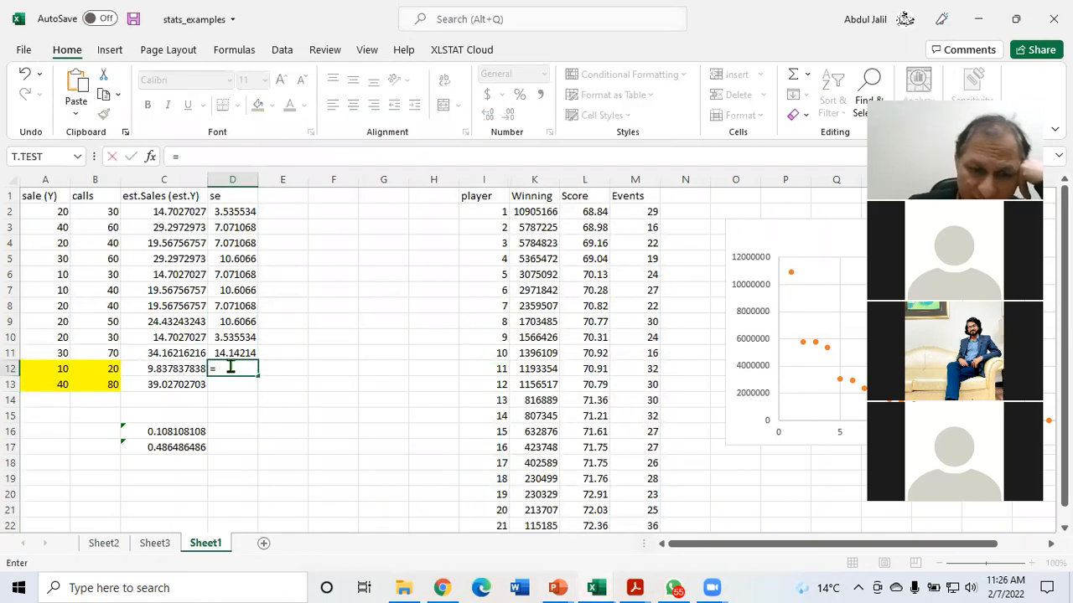
{"action": "type", "text": "sum"}
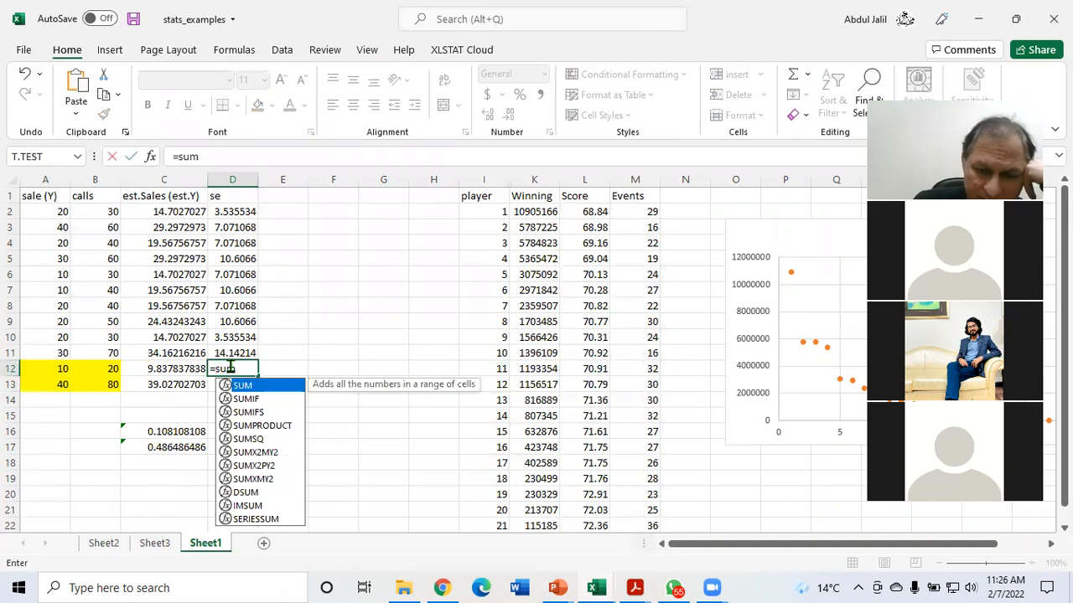
{"action": "type", "text": "("}
{"action": "left_click", "coordinate": [240, 213]}
{"action": "left_click_drag", "start_coordinate": [240, 213], "coordinate": [234, 347]}
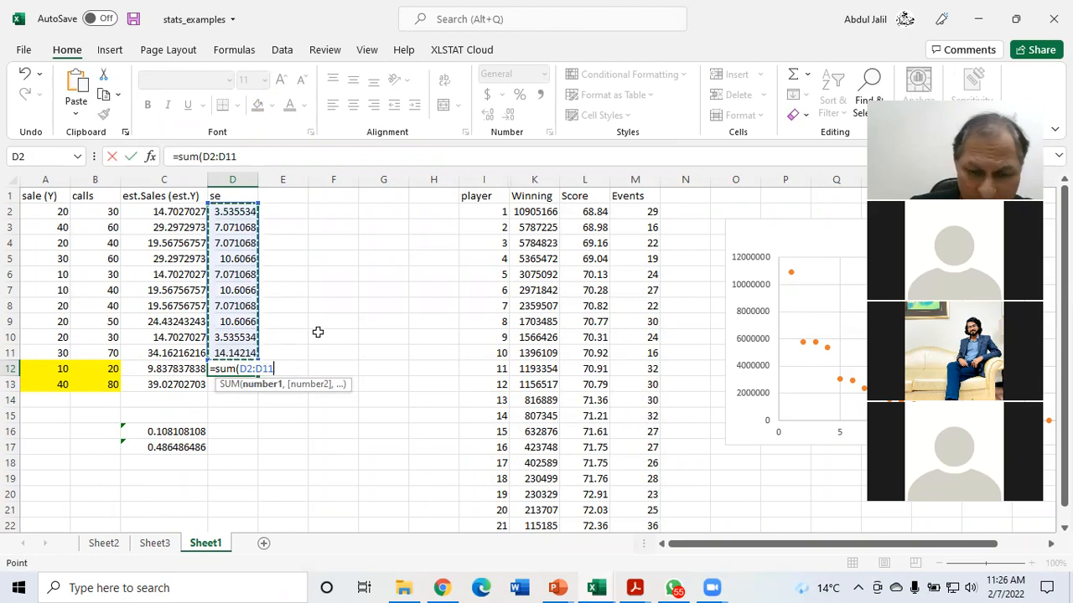
{"action": "type", "text": "/8"}
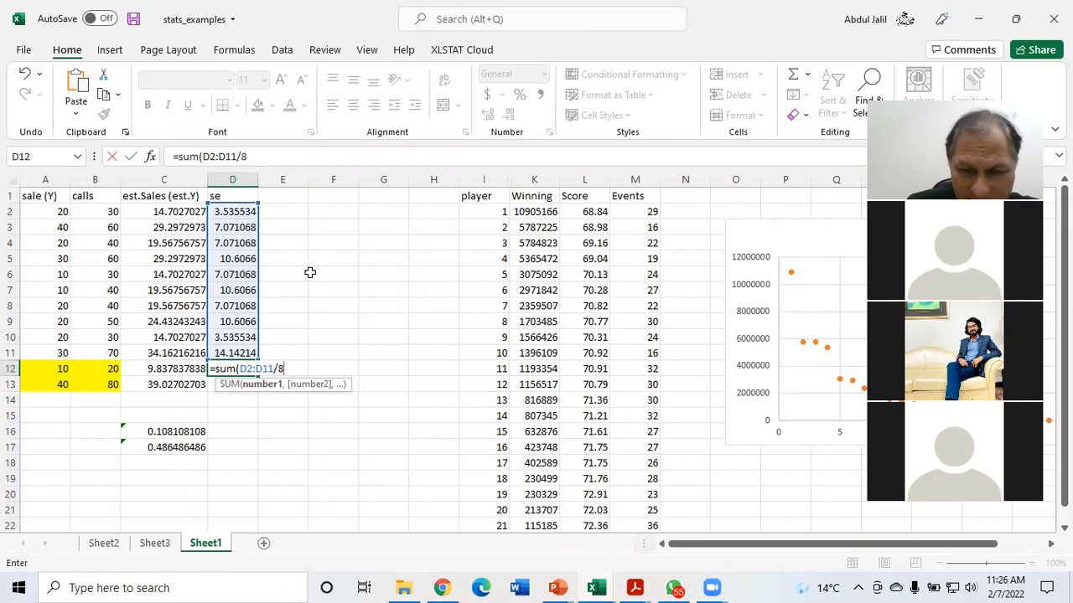
{"action": "type", "text": ")"}
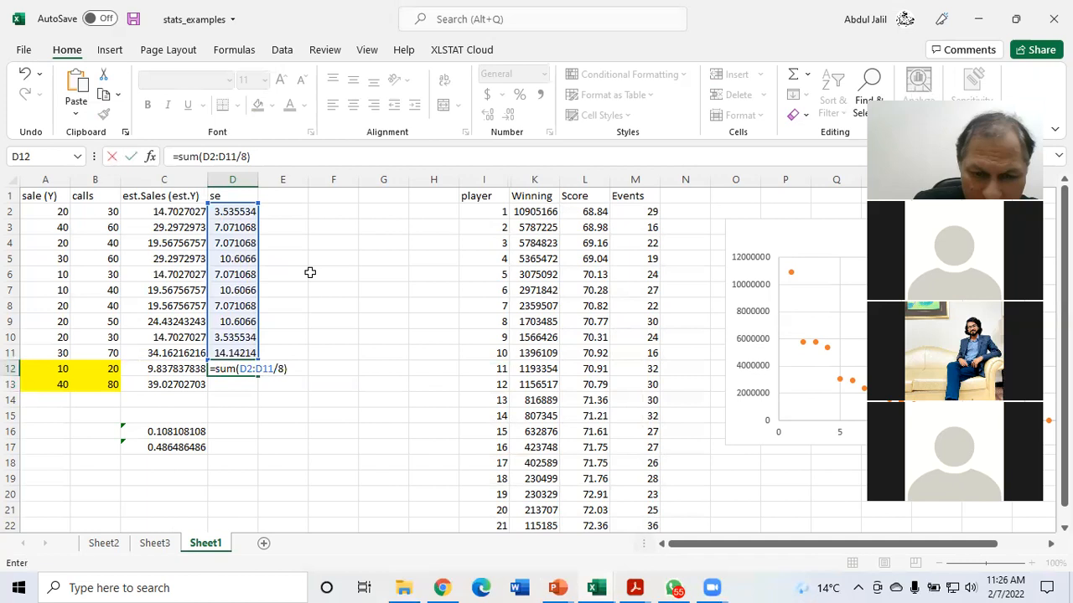
{"action": "key", "text": "Return"}
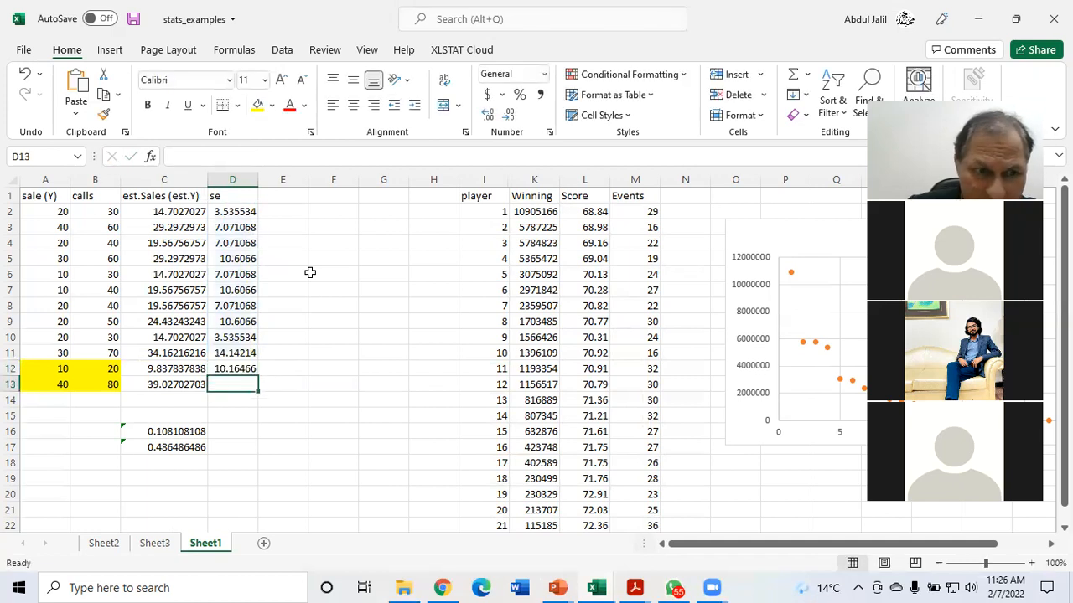
Replace the formula in D2 with the squared difference between actual and estimated sales, =(A2-C2)^2.
{"action": "left_click", "coordinate": [232, 213]}
{"action": "double_click", "coordinate": [232, 212]}
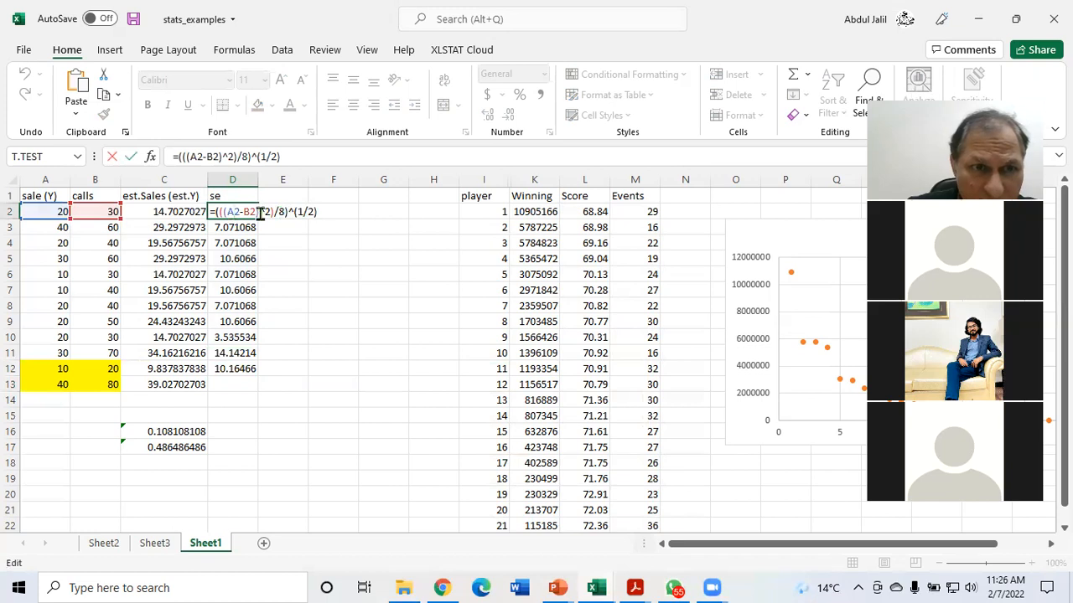
{"action": "left_click_drag", "start_coordinate": [317, 212], "coordinate": [214, 212]}
{"action": "key", "text": "BackSpace"}
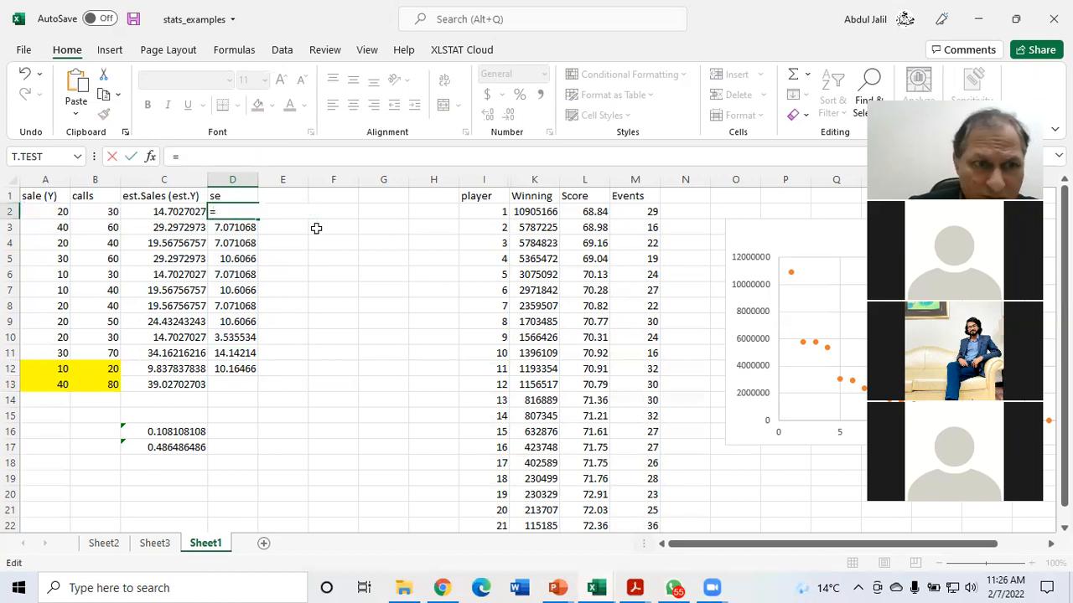
{"action": "left_click", "coordinate": [60, 213]}
{"action": "type", "text": "-"}
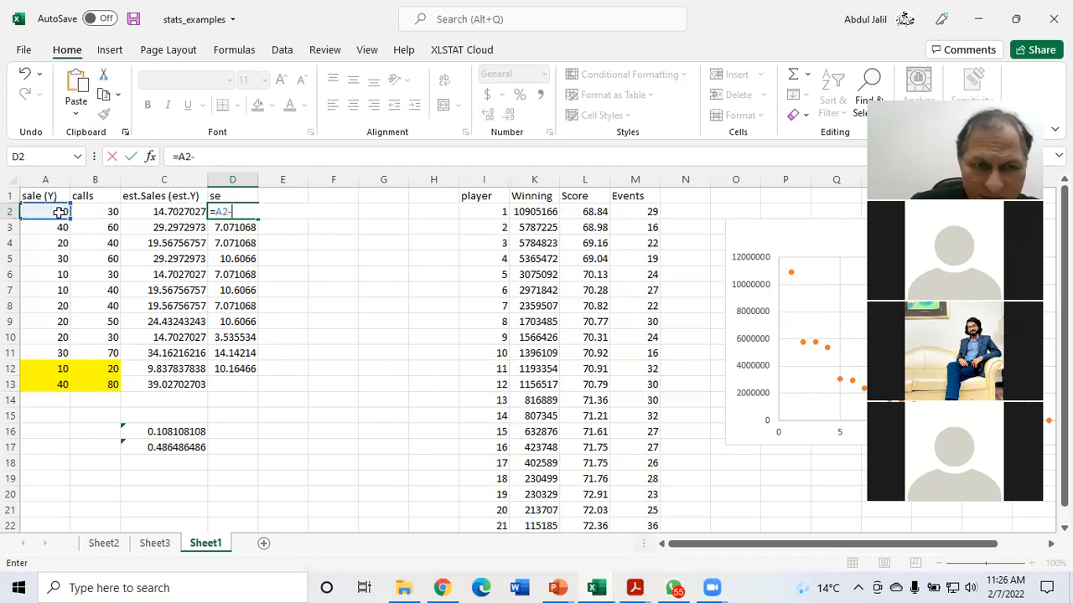
{"action": "left_click", "coordinate": [157, 212]}
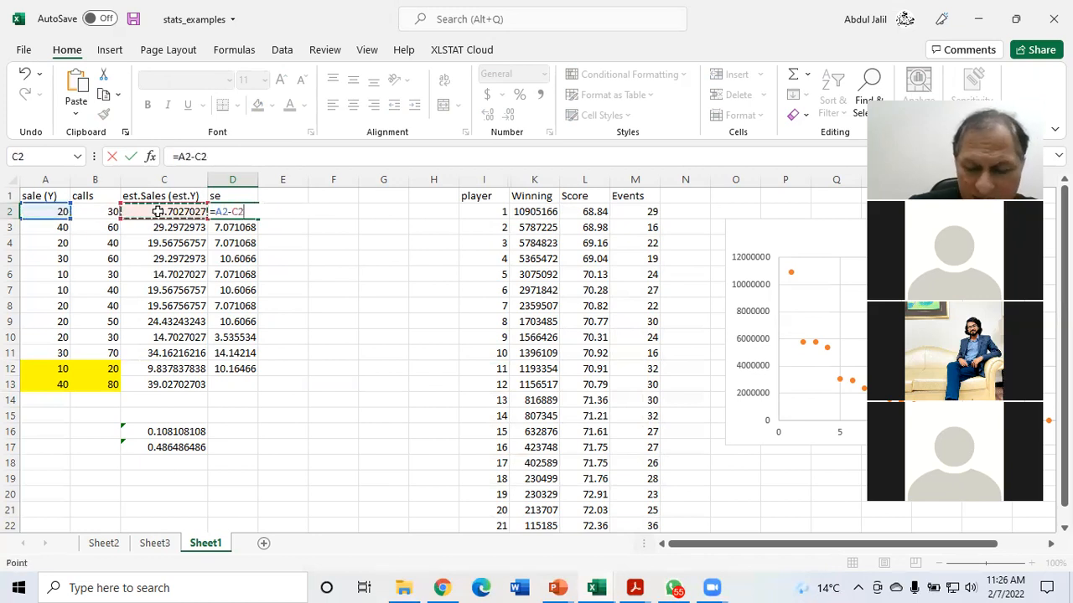
{"action": "type", "text": ")"}
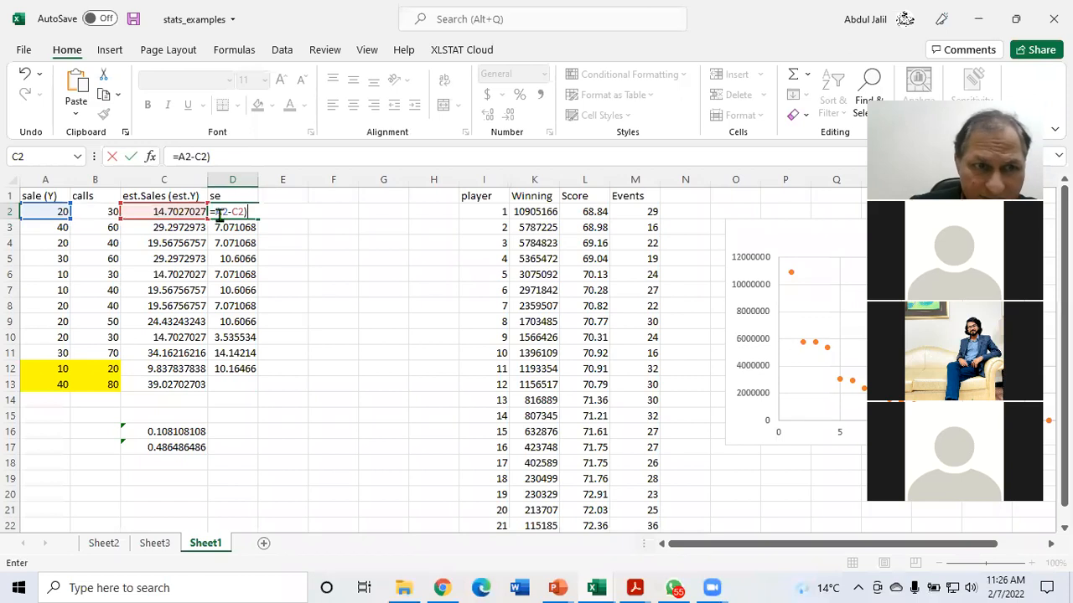
{"action": "left_click", "coordinate": [235, 210]}
{"action": "type", "text": "("}
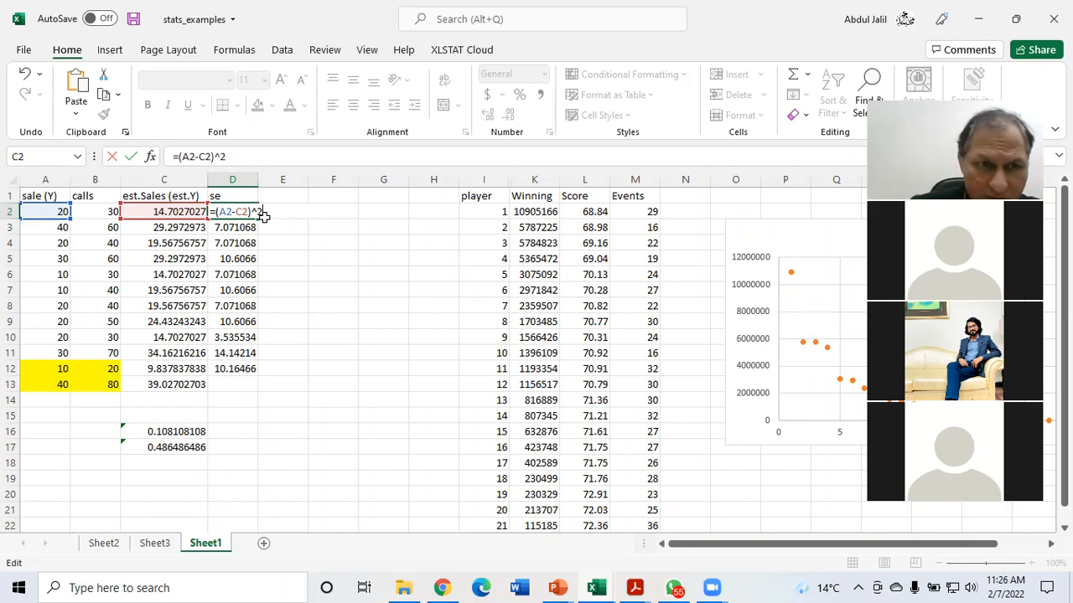
{"action": "type", "text": "^2"}
{"action": "key", "text": "Return"}
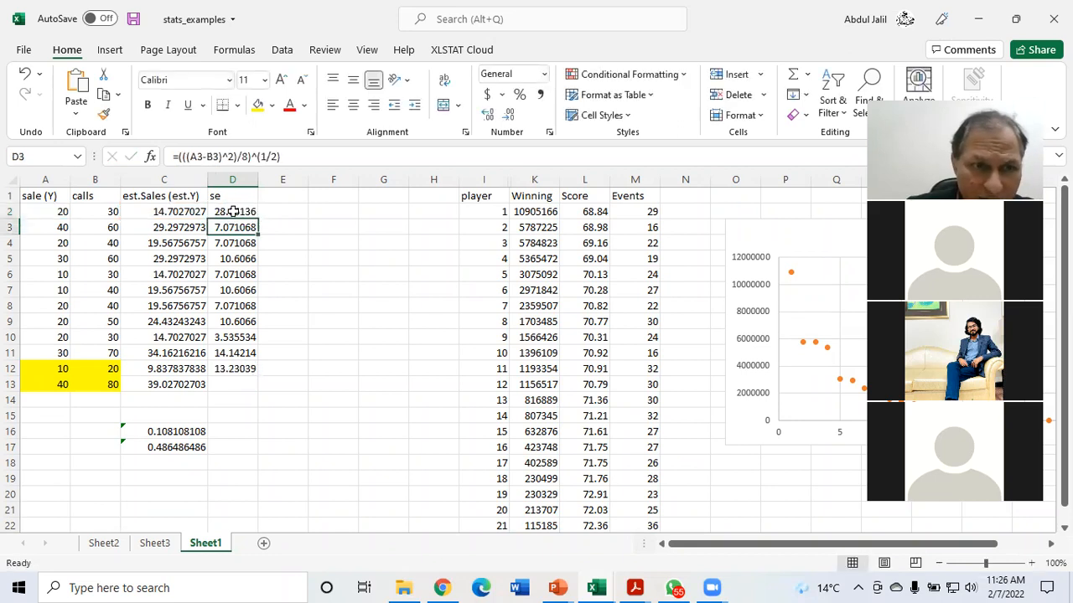
Fill the squared-difference formula from D2 down through D11 and make the result in D12 bold.
{"action": "left_click", "coordinate": [254, 217]}
{"action": "left_click_drag", "start_coordinate": [254, 216], "coordinate": [241, 355]}
{"action": "left_click", "coordinate": [236, 369]}
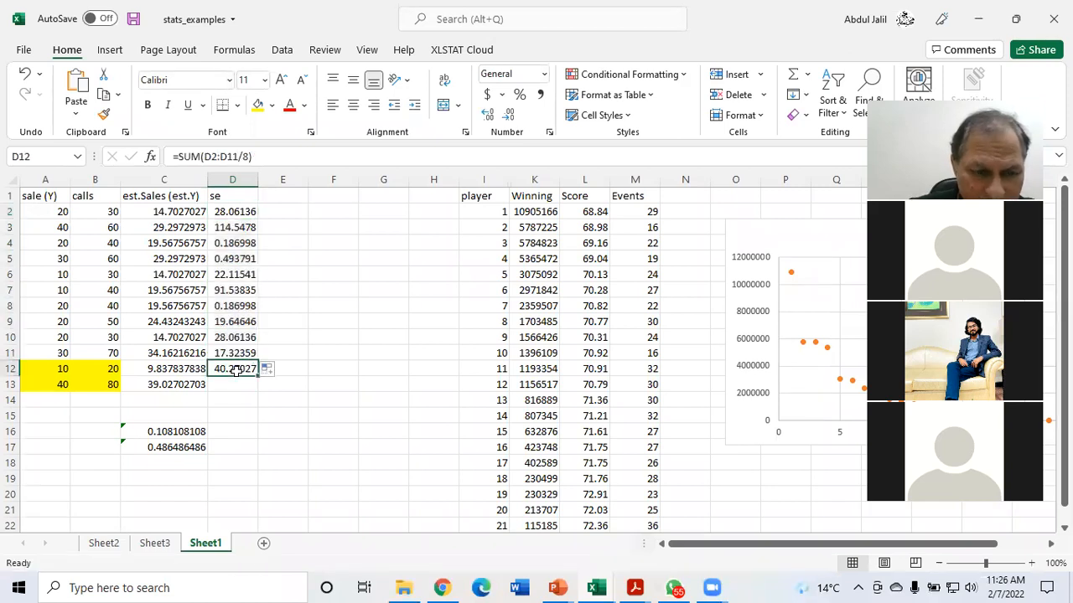
{"action": "key", "text": "ctrl+b"}
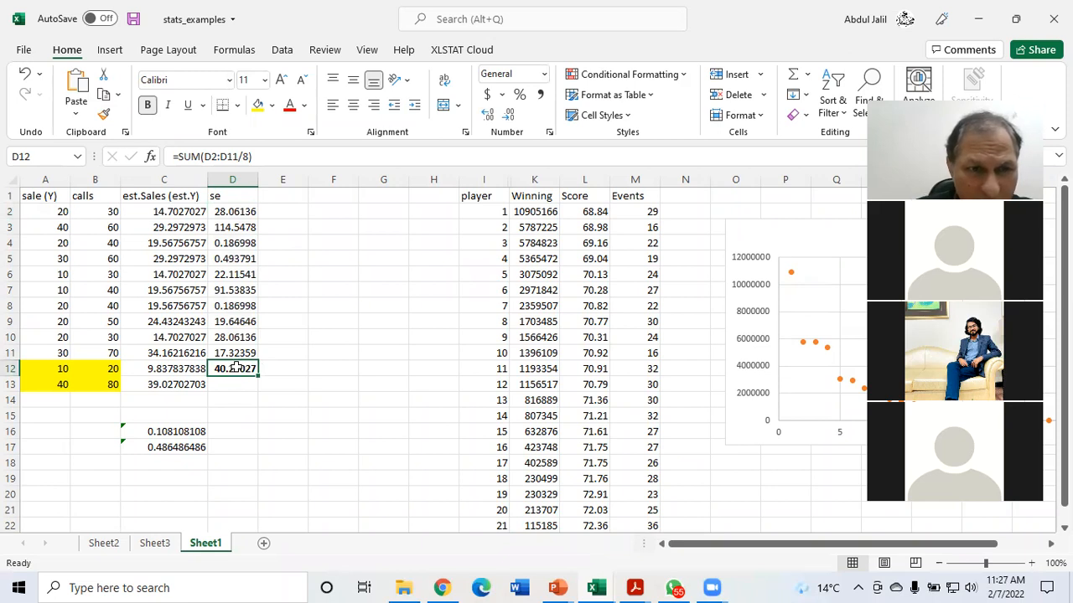
Take the square root of the result in D12 so that the cell contains =SUM(D2:D11/8)^(1/2).
{"action": "double_click", "coordinate": [233, 369]}
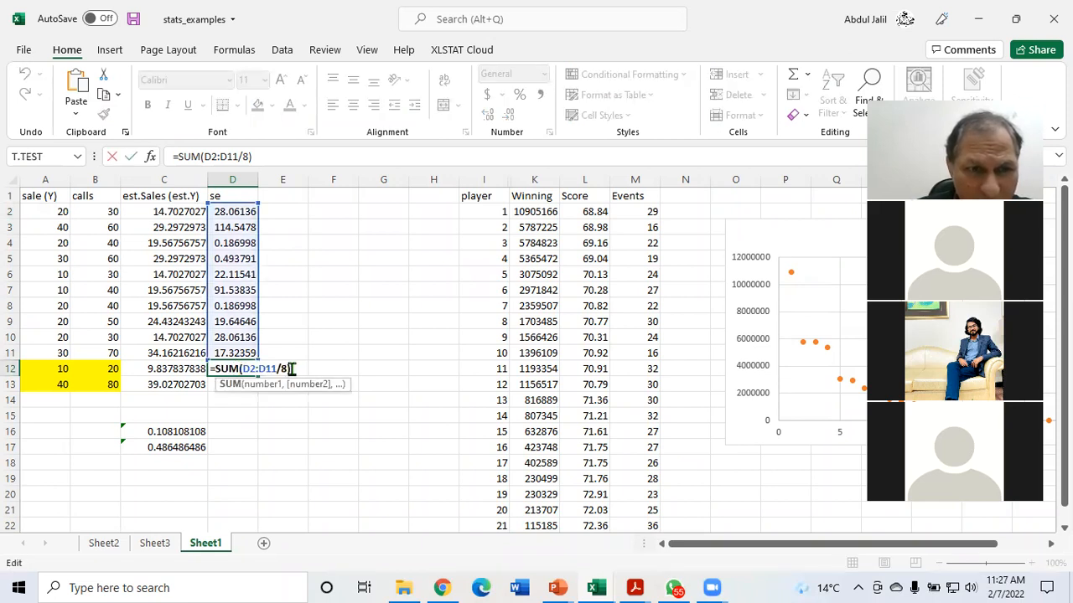
{"action": "left_click", "coordinate": [290, 369]}
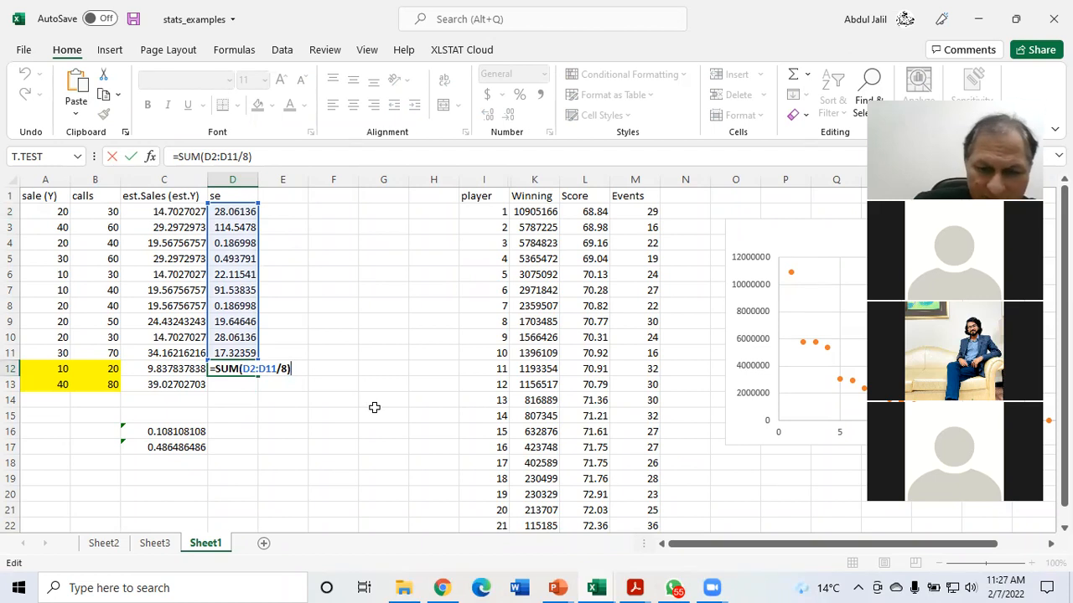
{"action": "type", "text": "^(1/2"}
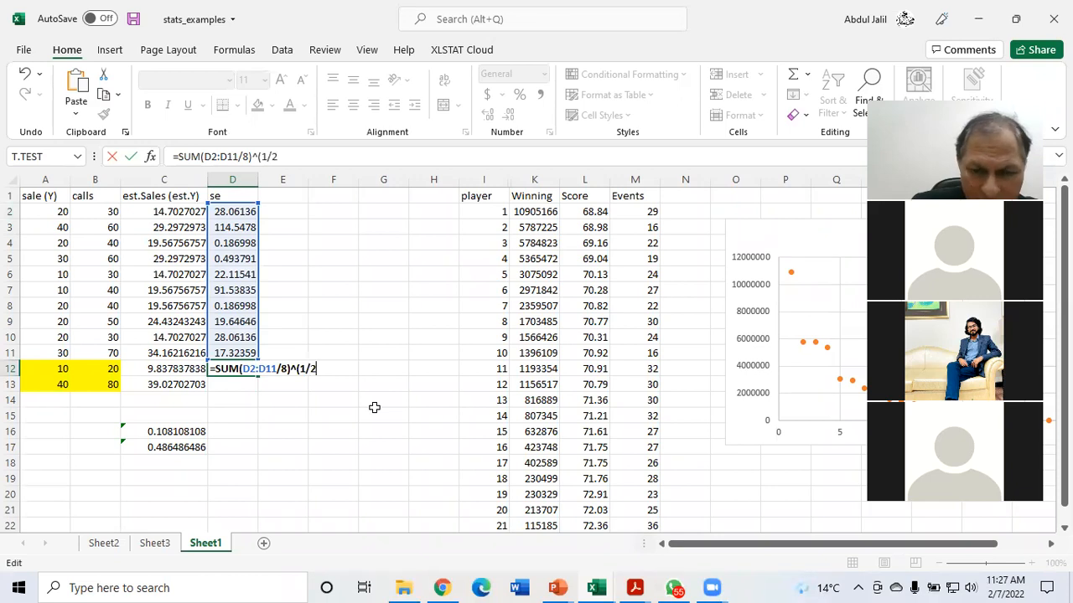
{"action": "key", "text": "Return"}
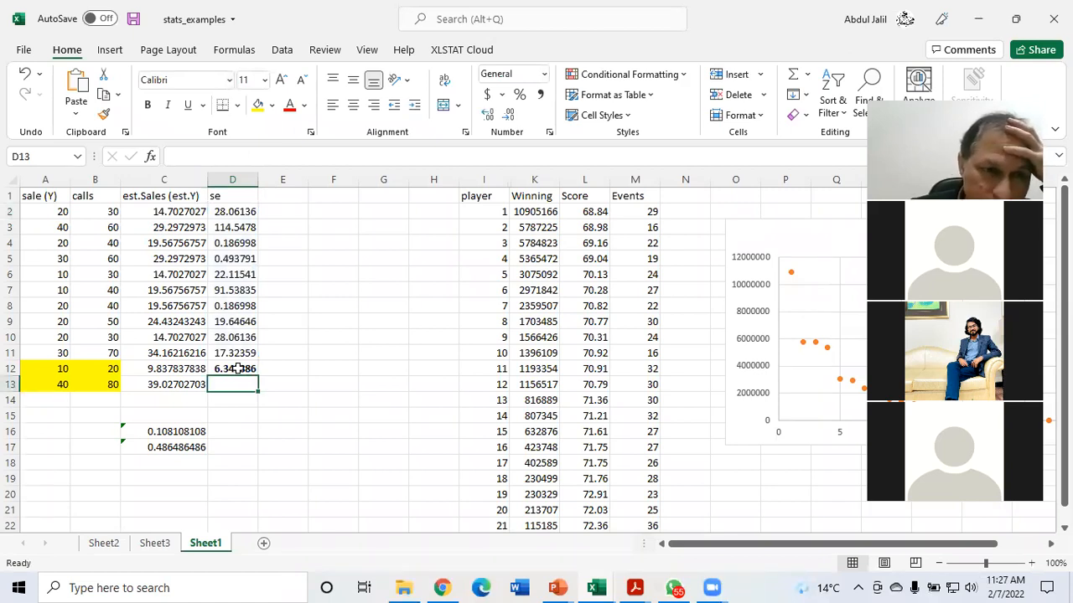
Check D12 and its formula against the regression output on Sheet3 and the standard error slide in PowerPoint, ending back on Sheet1.
{"action": "double_click", "coordinate": [239, 368]}
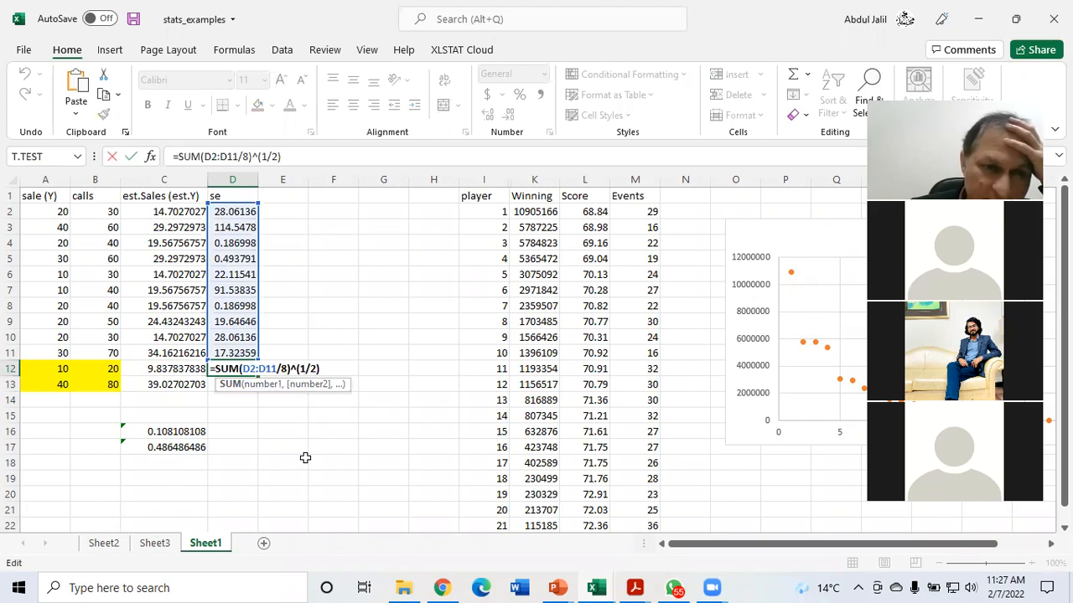
{"action": "key", "text": "Return"}
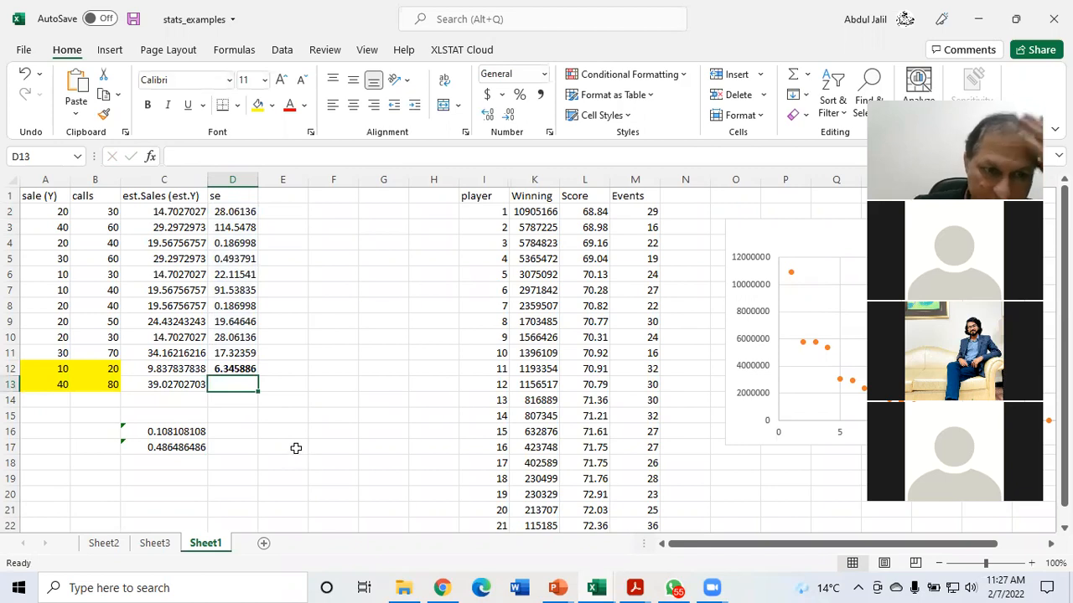
{"action": "left_click", "coordinate": [155, 545]}
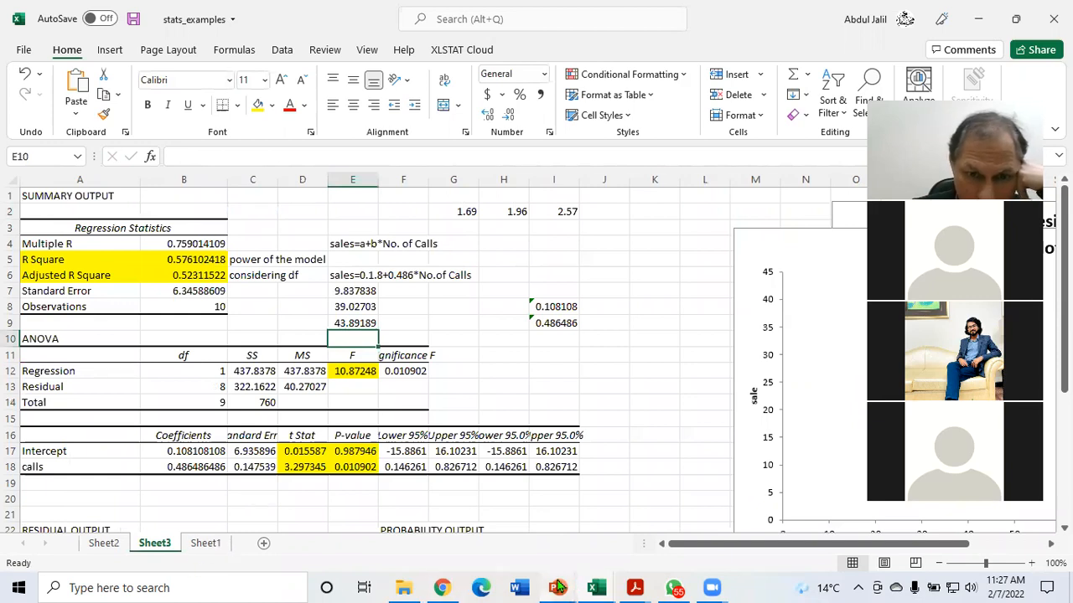
{"action": "mouse_move", "coordinate": [557, 587]}
{"action": "left_click", "coordinate": [453, 549]}
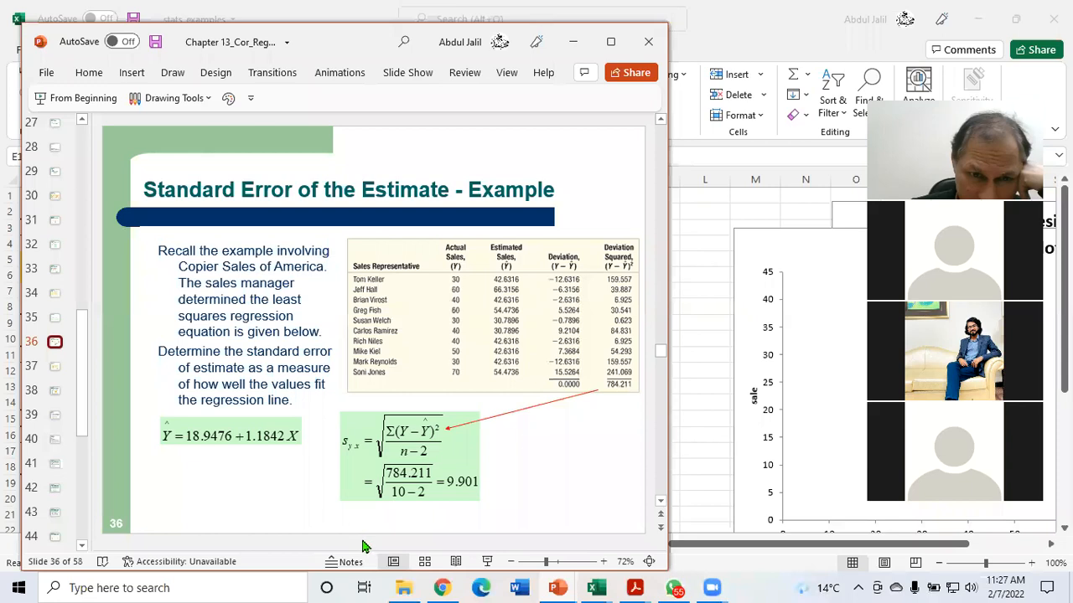
{"action": "left_click", "coordinate": [441, 588]}
{"action": "left_click", "coordinate": [442, 587]}
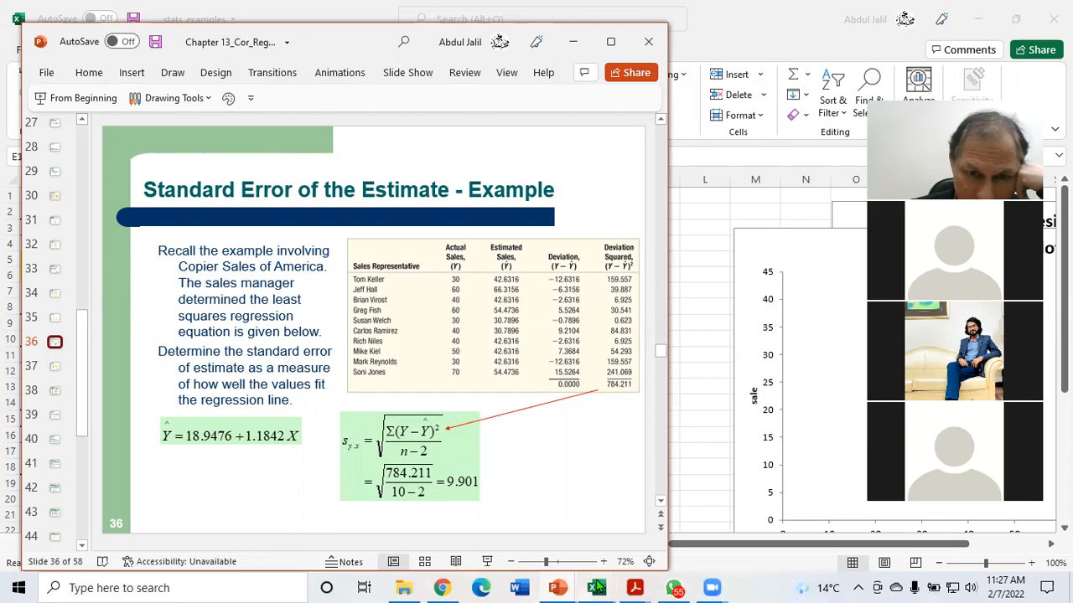
{"action": "left_click", "coordinate": [596, 588]}
{"action": "left_click", "coordinate": [435, 539]}
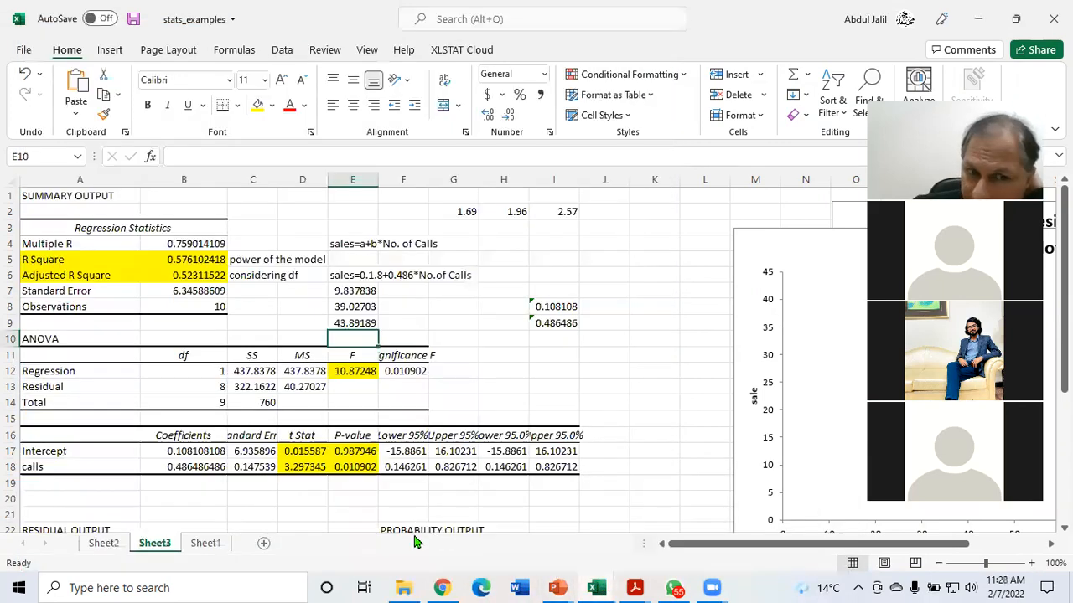
{"action": "left_click", "coordinate": [204, 543]}
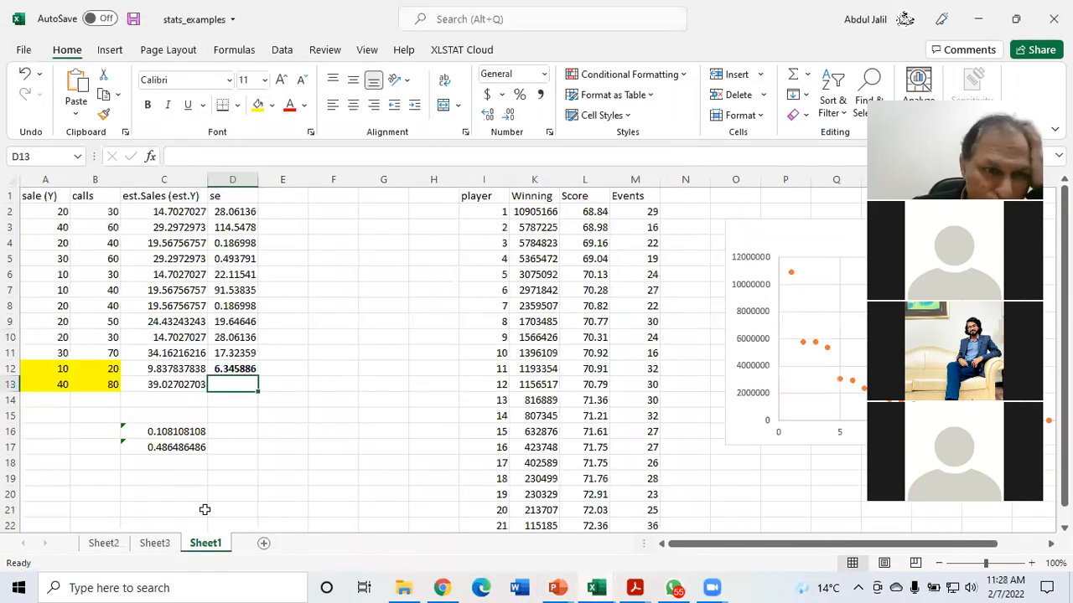
{"action": "double_click", "coordinate": [233, 369]}
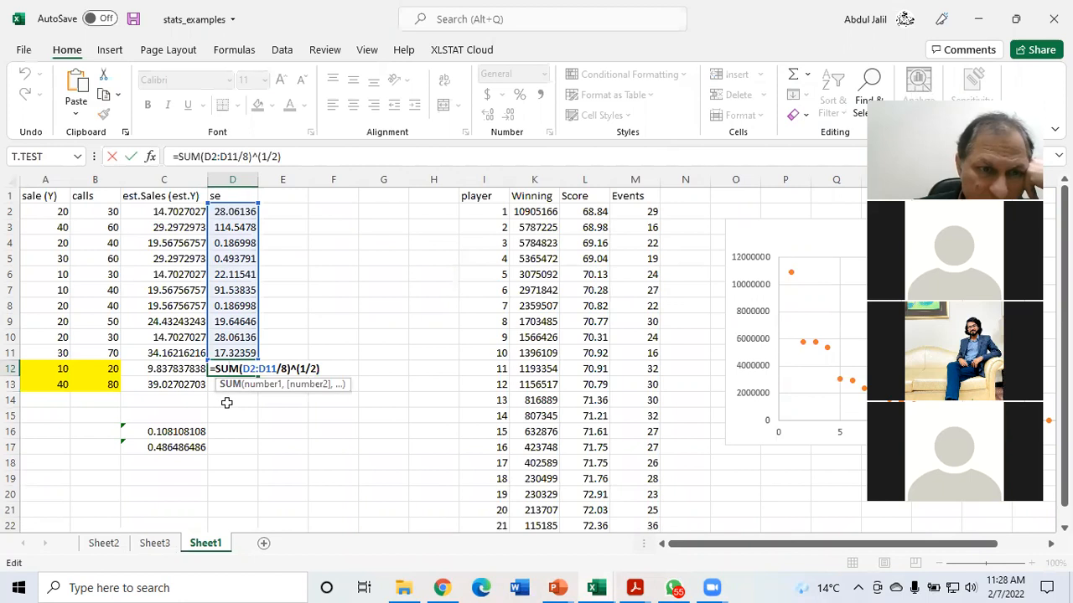
{"action": "key", "text": "Return"}
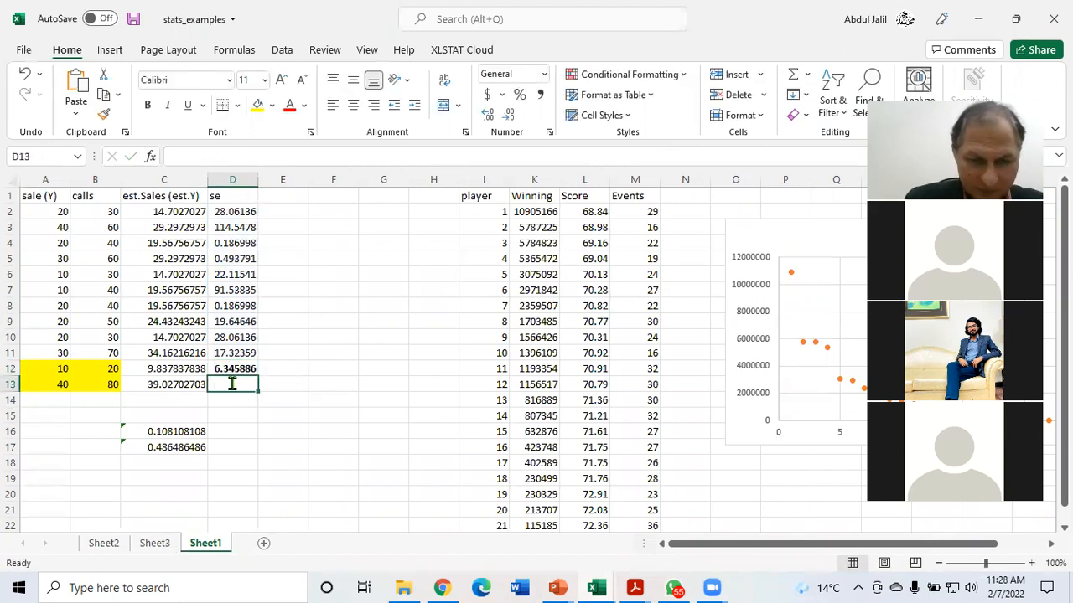
Sum the squared differences in D13 with =SUM(D2:D11) and compare the total with the residual SS in Sheet3's ANOVA table.
{"action": "type", "text": "=sum"}
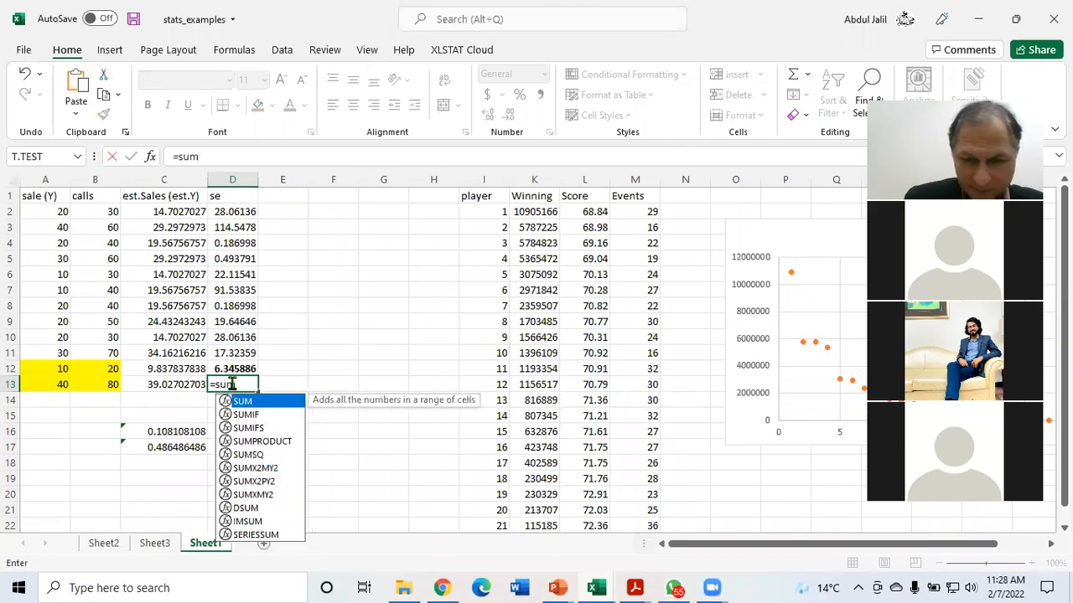
{"action": "type", "text": "("}
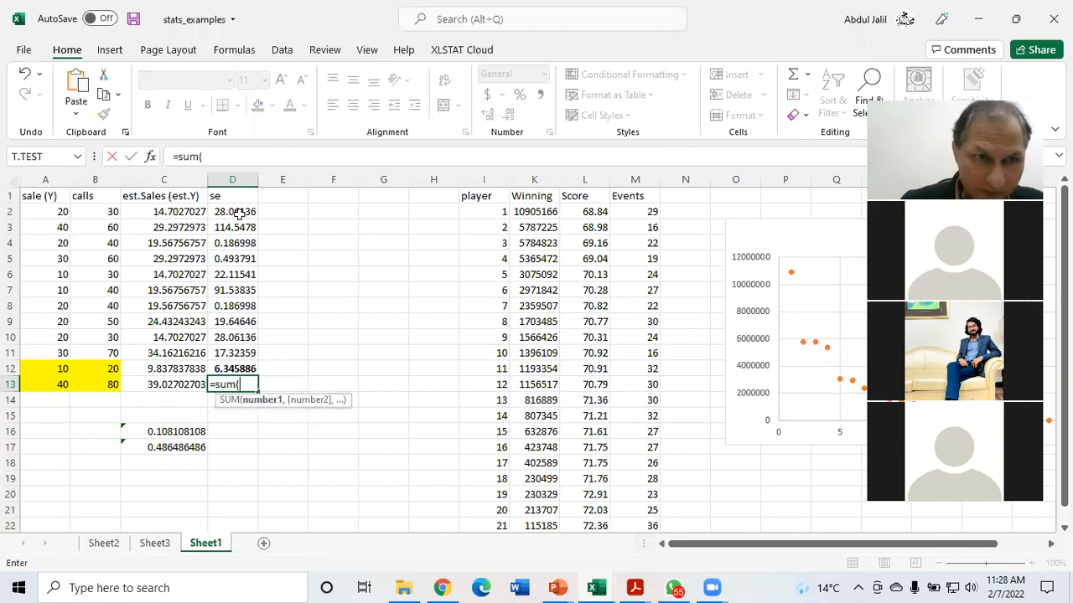
{"action": "left_click_drag", "start_coordinate": [241, 216], "coordinate": [241, 350]}
{"action": "key", "text": "Return"}
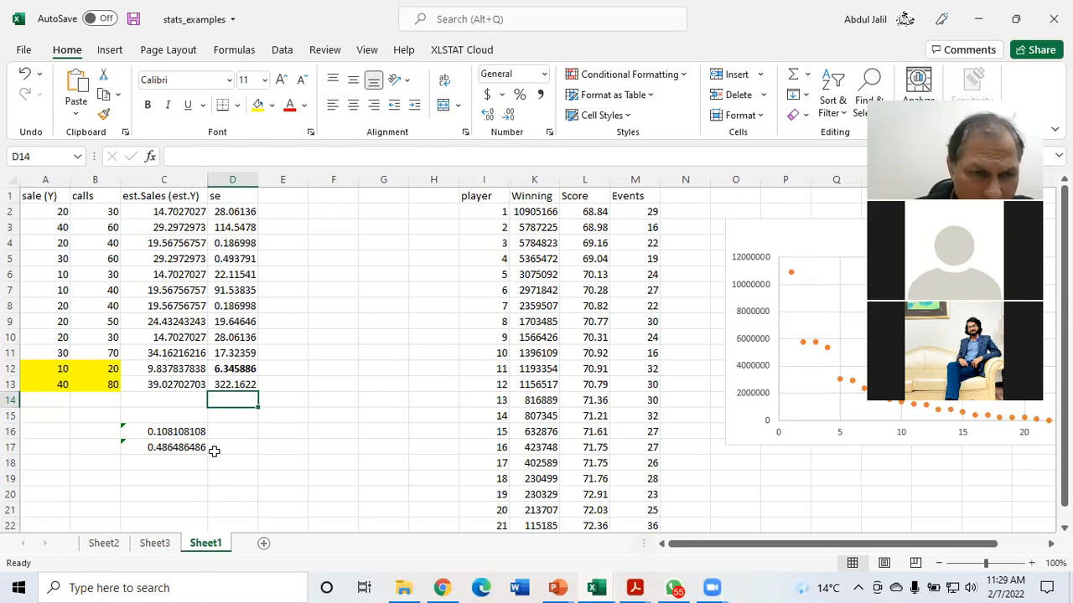
{"action": "left_click", "coordinate": [151, 545]}
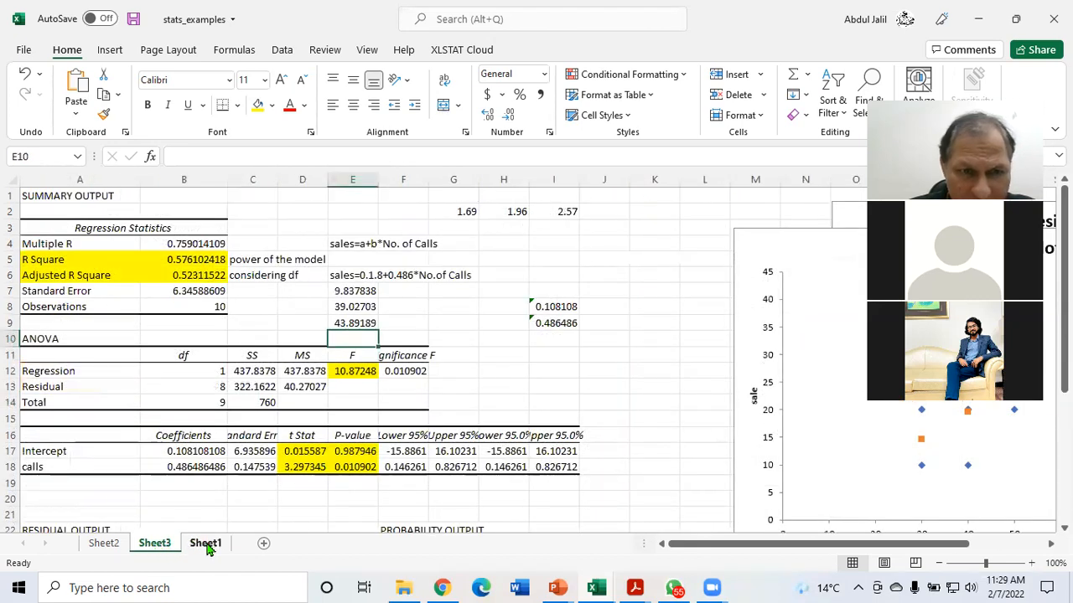
{"action": "left_click", "coordinate": [205, 544]}
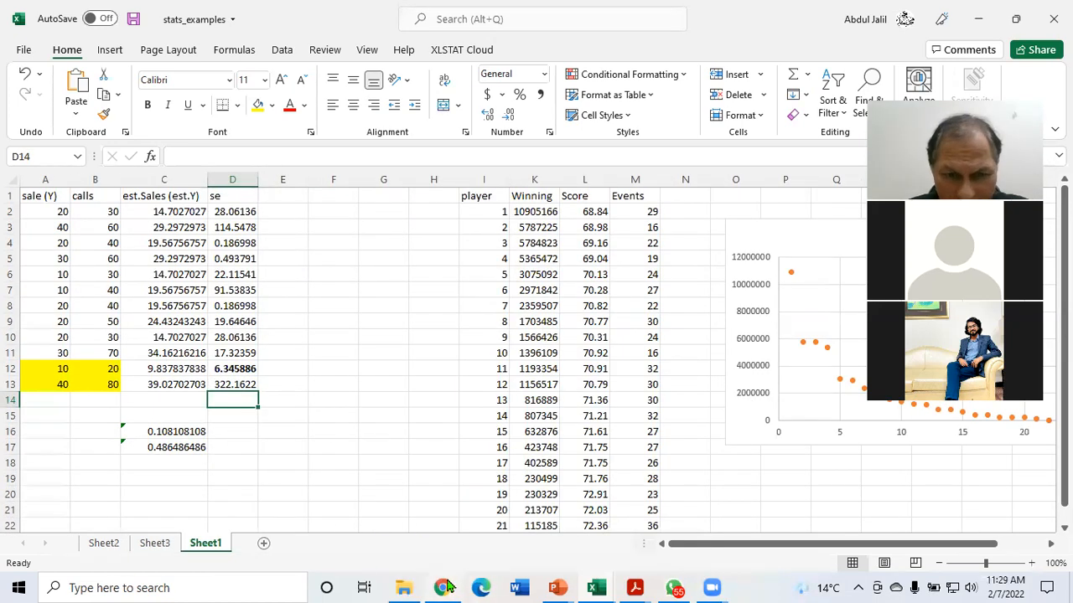
Switch to the Chapter 13 presentation in PowerPoint and view slide 37 on the differences between actual and estimated Y.
{"action": "mouse_move", "coordinate": [560, 588]}
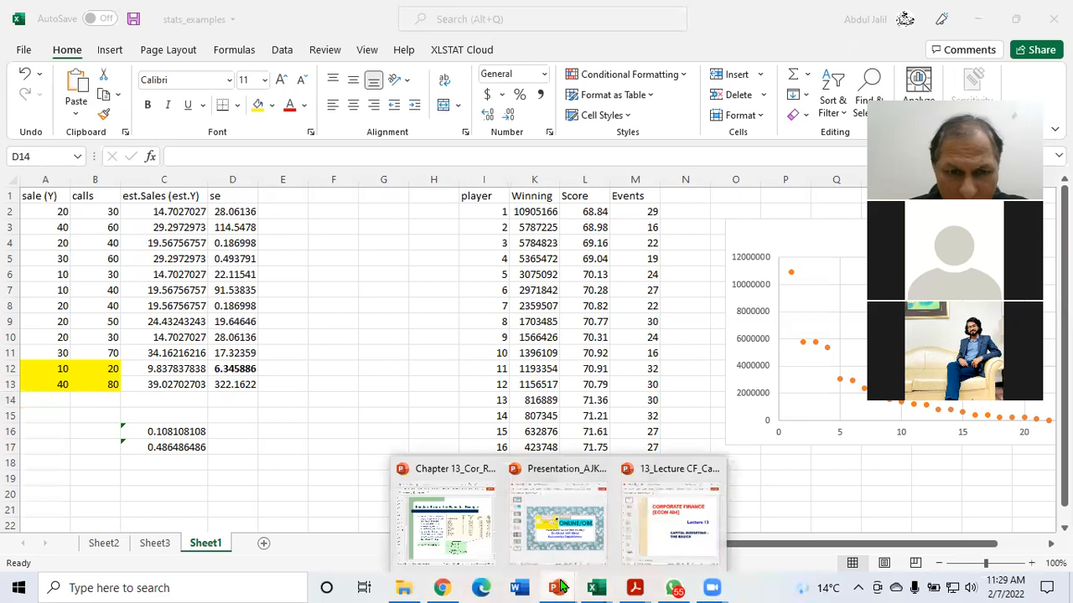
{"action": "left_click", "coordinate": [452, 512]}
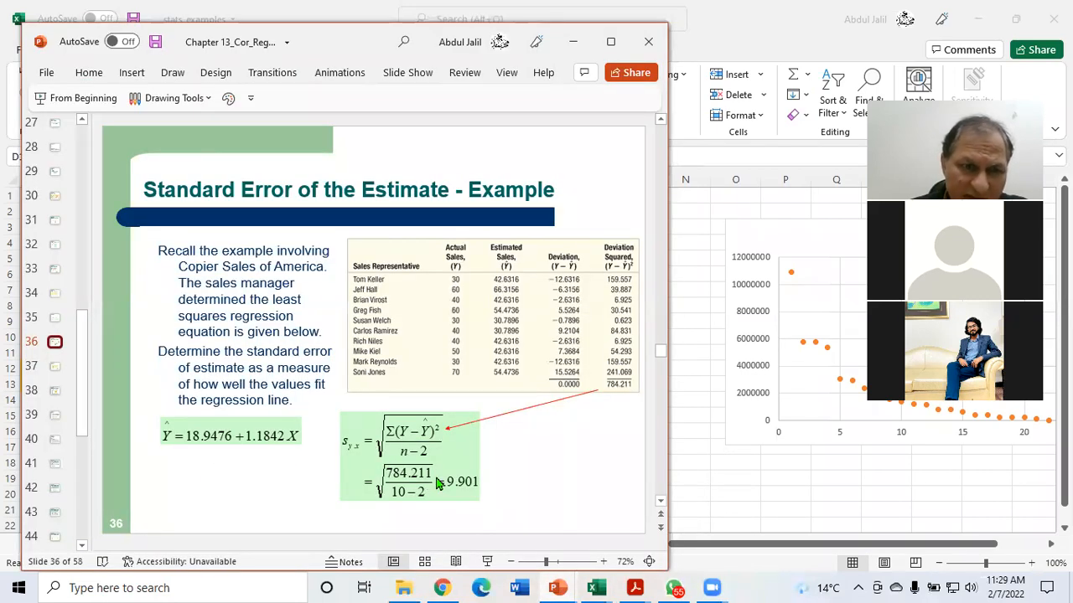
{"action": "left_click", "coordinate": [55, 371]}
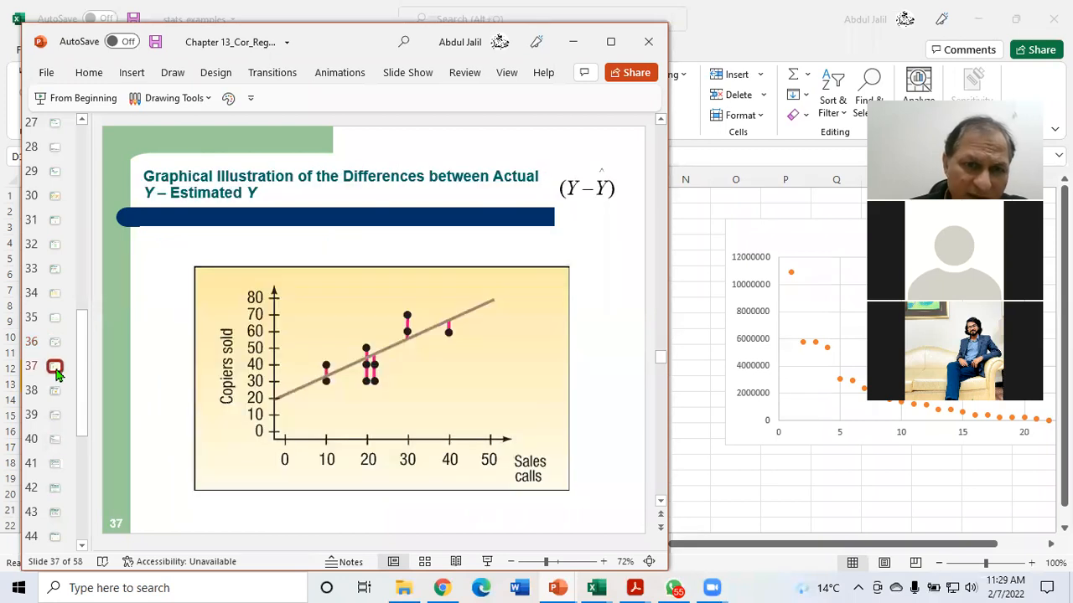
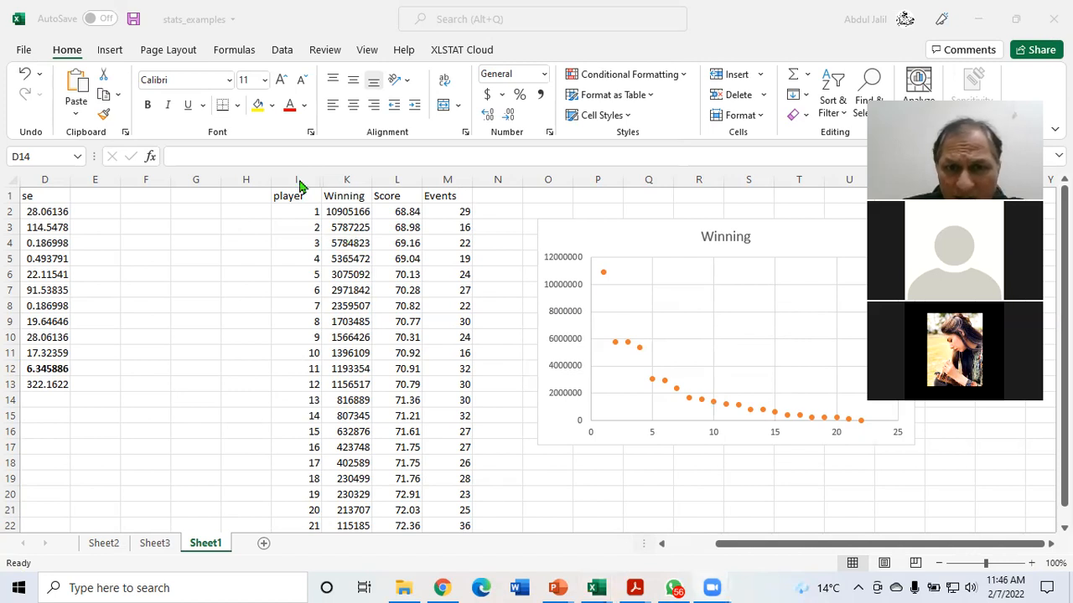
Unhide the log_winning column J between the player and Winning columns on Sheet1 in Excel.
{"action": "left_click", "coordinate": [748, 160]}
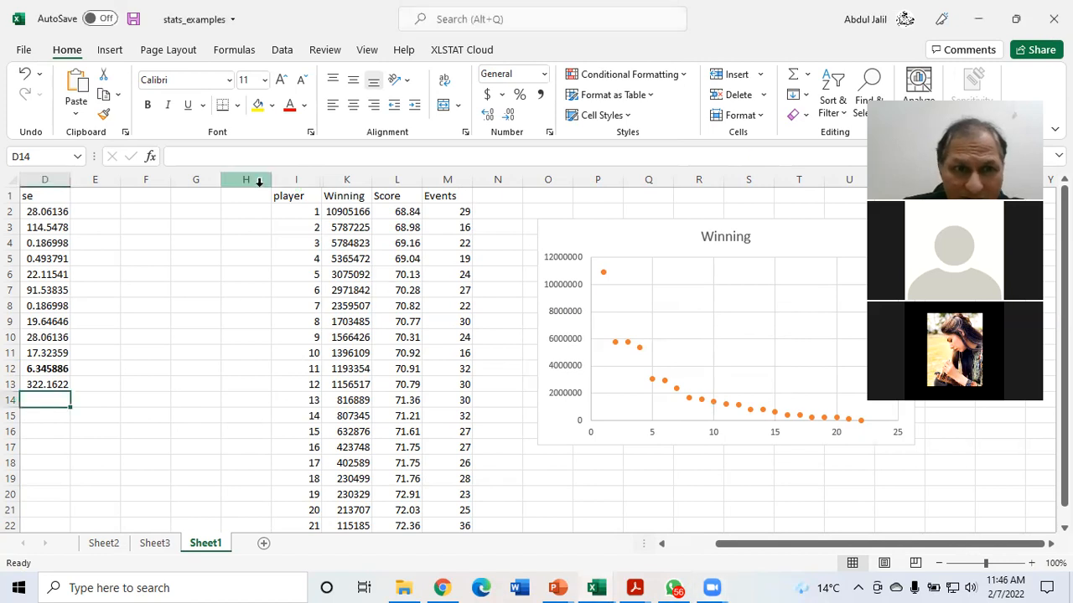
{"action": "left_click_drag", "start_coordinate": [307, 182], "coordinate": [336, 180]}
{"action": "right_click", "coordinate": [340, 186]}
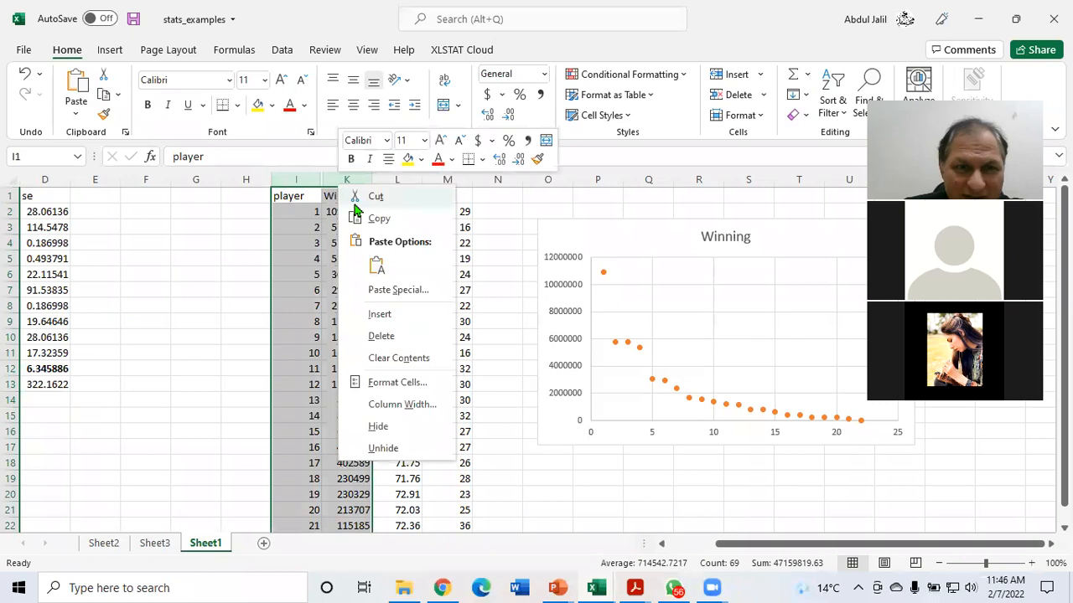
{"action": "left_click", "coordinate": [383, 447]}
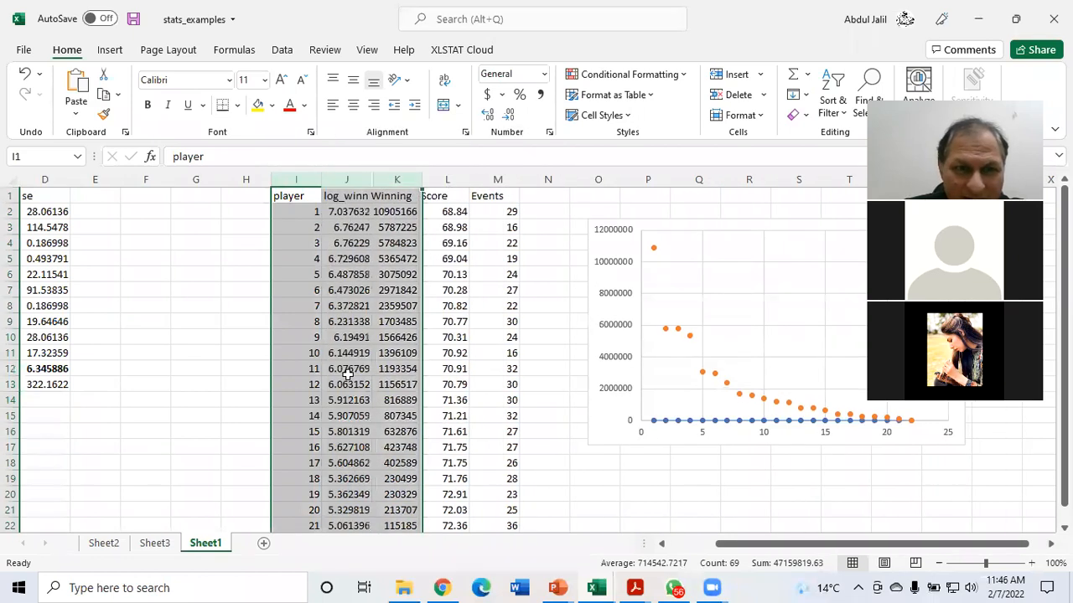
Inspect the LOG formula in J2 and the winning amount in K2 that it refers to.
{"action": "left_click", "coordinate": [350, 243]}
{"action": "left_click", "coordinate": [346, 210]}
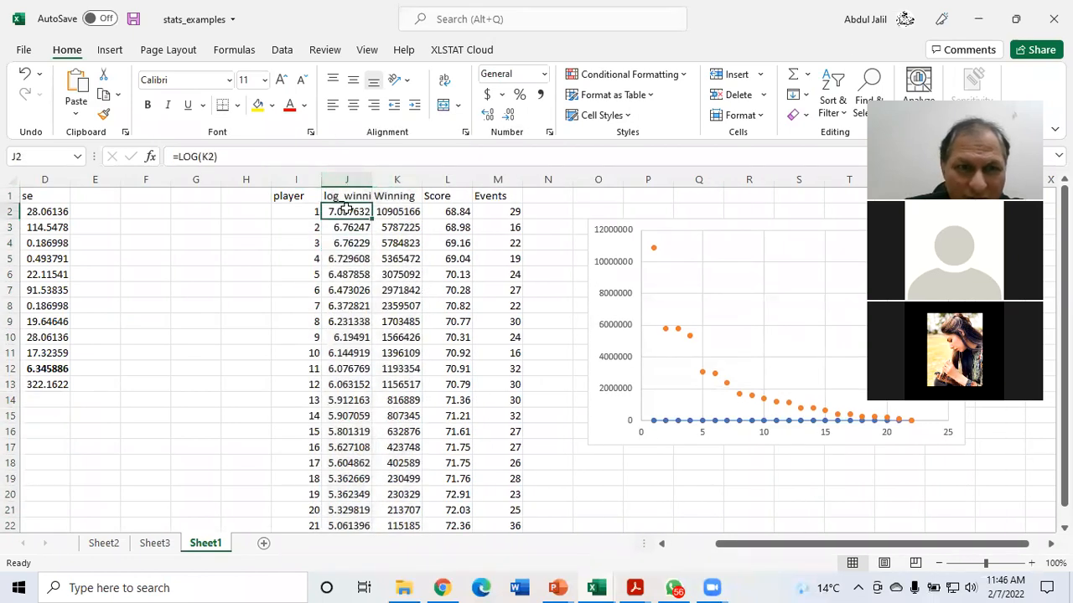
{"action": "double_click", "coordinate": [347, 210]}
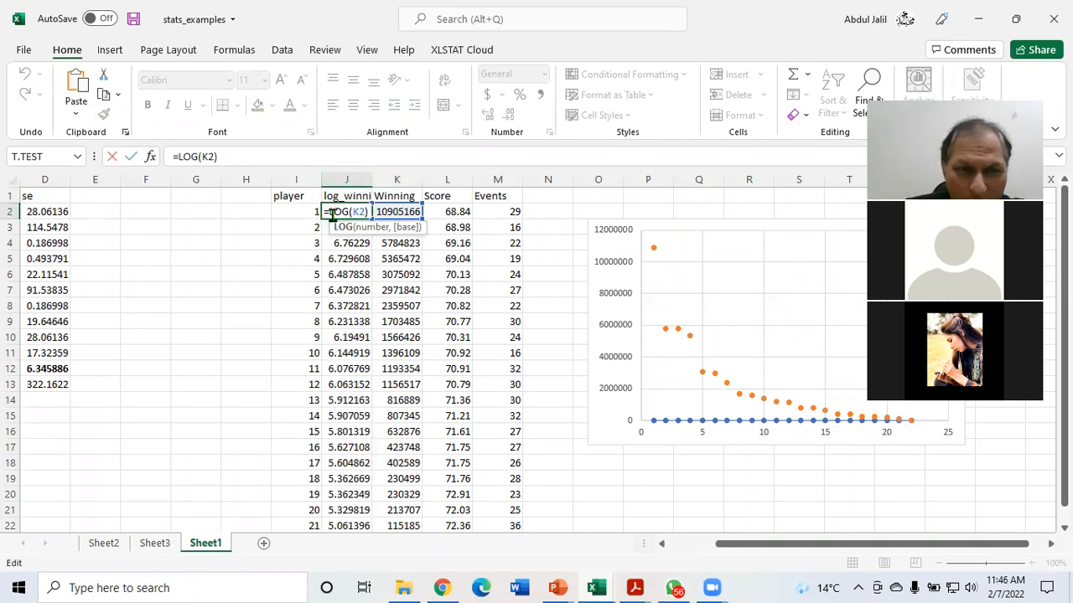
{"action": "key", "text": "Return"}
{"action": "left_click", "coordinate": [392, 215]}
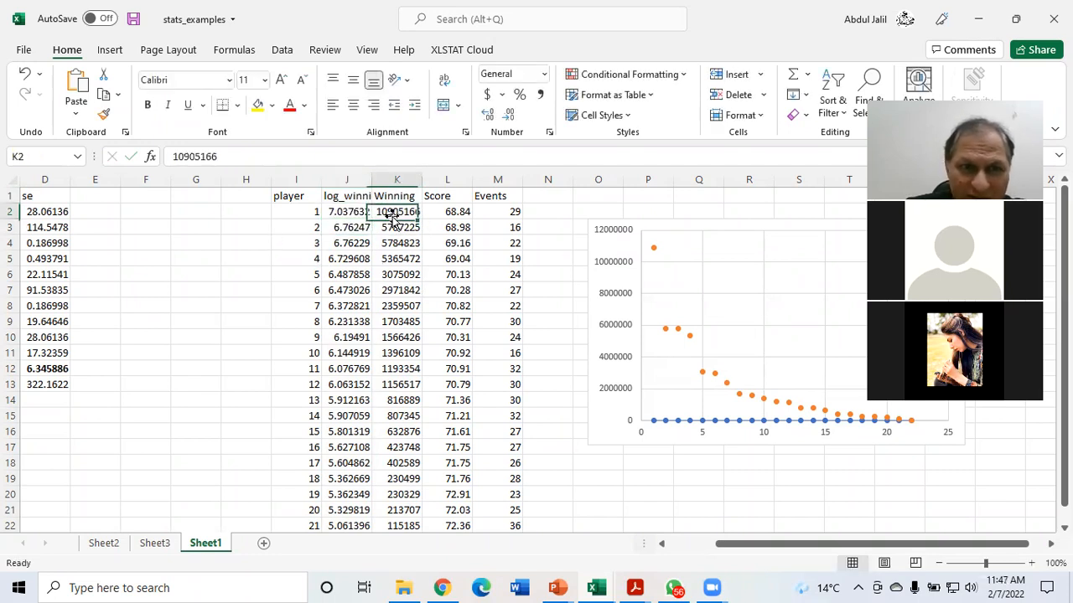
{"action": "left_click", "coordinate": [352, 213]}
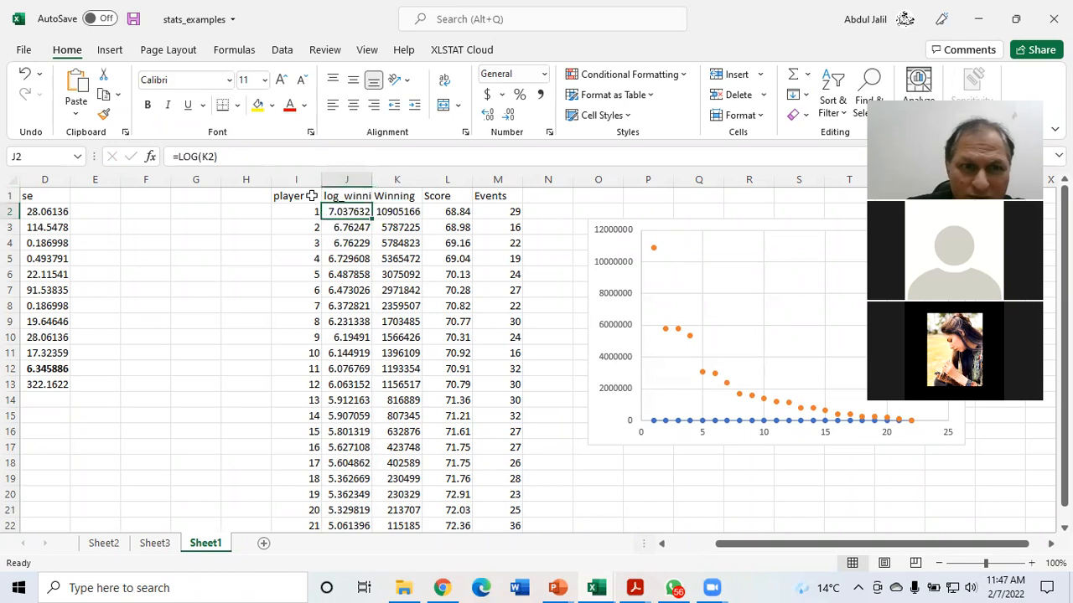
Reduce the scatter chart's data range so that it plots only the log_winning column.
{"action": "left_click", "coordinate": [706, 224]}
{"action": "double_click", "coordinate": [706, 224]}
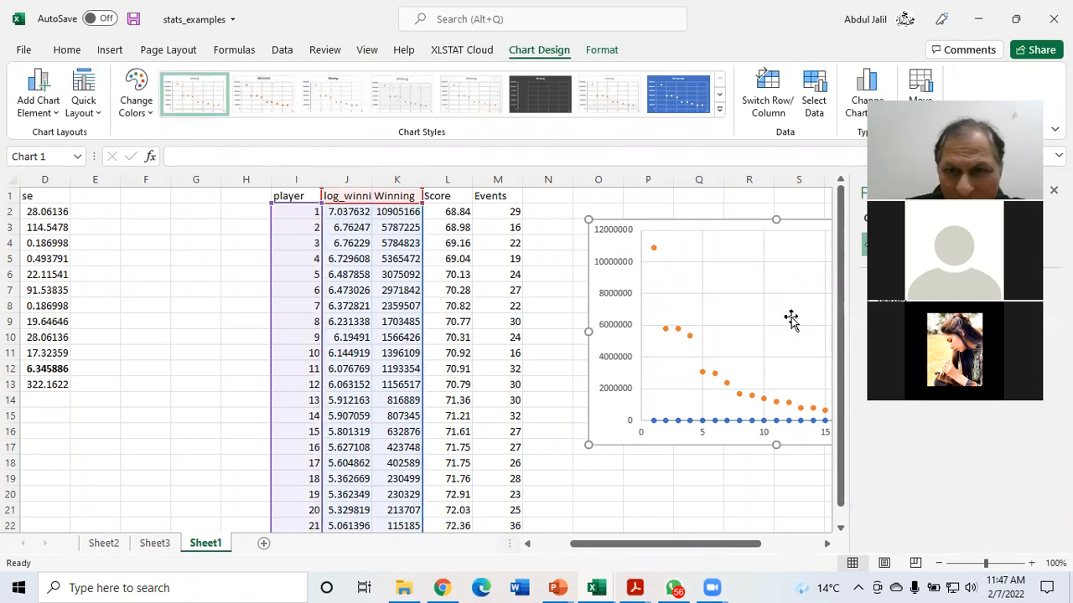
{"action": "left_click_drag", "start_coordinate": [837, 332], "coordinate": [837, 347]}
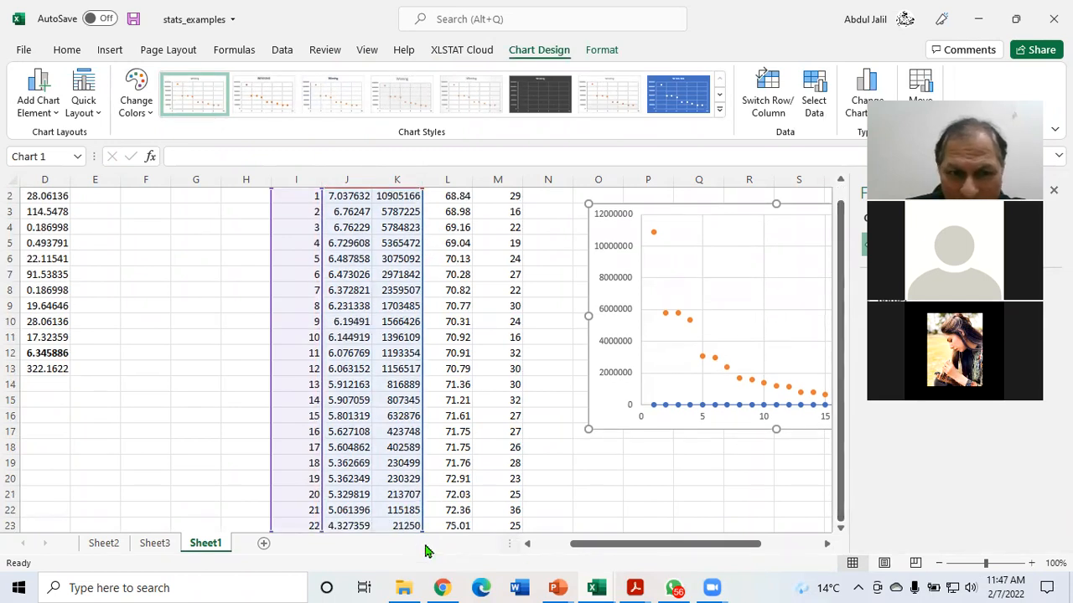
{"action": "left_click_drag", "start_coordinate": [418, 527], "coordinate": [373, 530]}
{"action": "left_click_drag", "start_coordinate": [704, 545], "coordinate": [765, 543]}
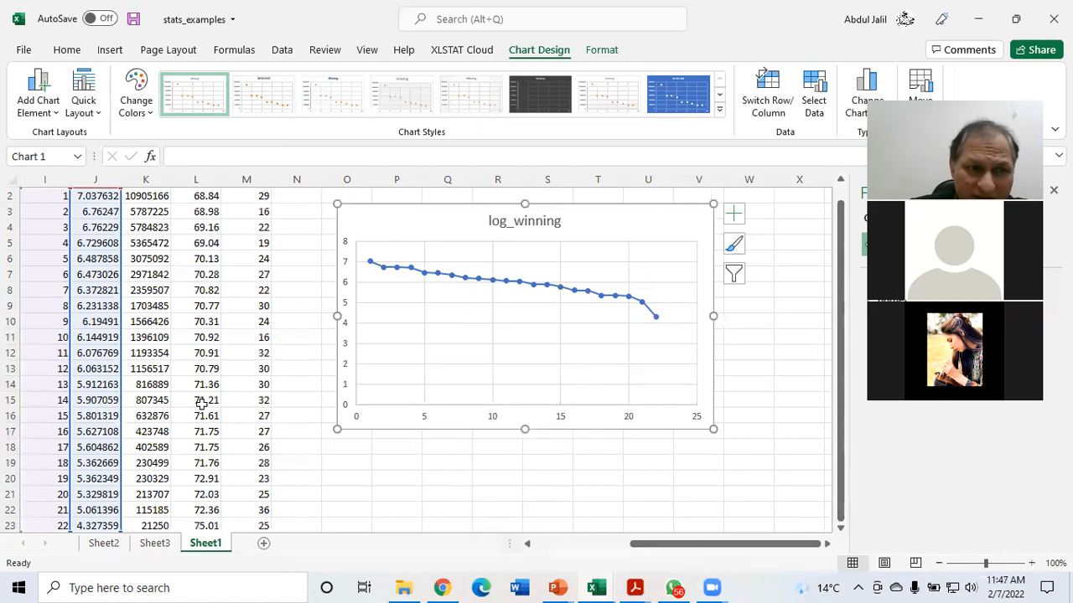
Extend the chart's data range to include the Winning column beside log_winning again.
{"action": "scroll", "coordinate": [214, 397], "scroll_direction": "down", "scroll_amount": 5}
{"action": "scroll", "coordinate": [213, 397], "scroll_direction": "down", "scroll_amount": 3}
{"action": "scroll", "coordinate": [214, 396], "scroll_direction": "up", "scroll_amount": 7}
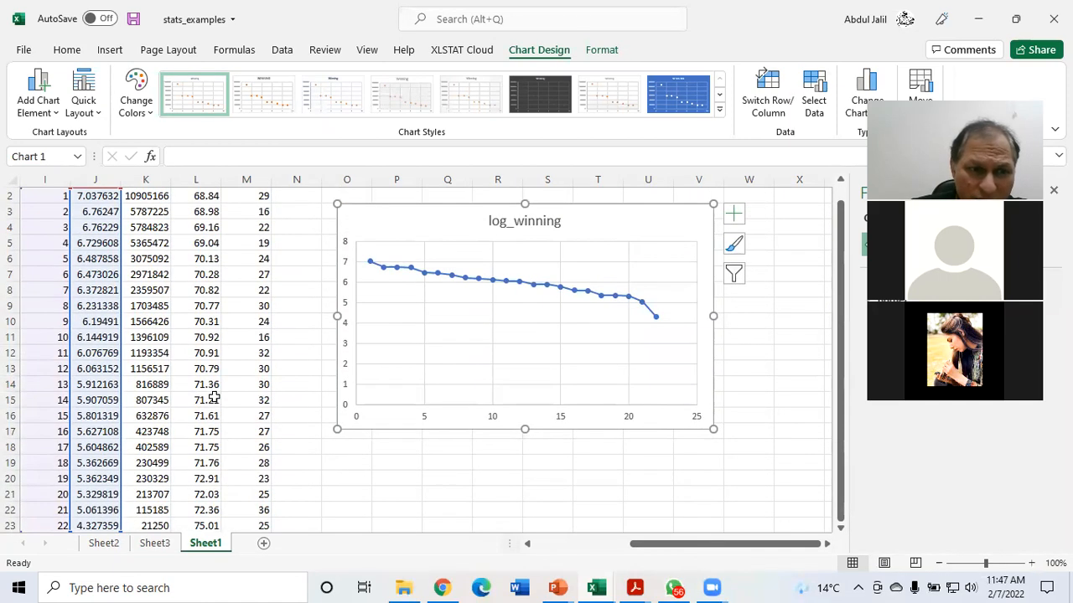
{"action": "left_click_drag", "start_coordinate": [124, 529], "coordinate": [171, 530]}
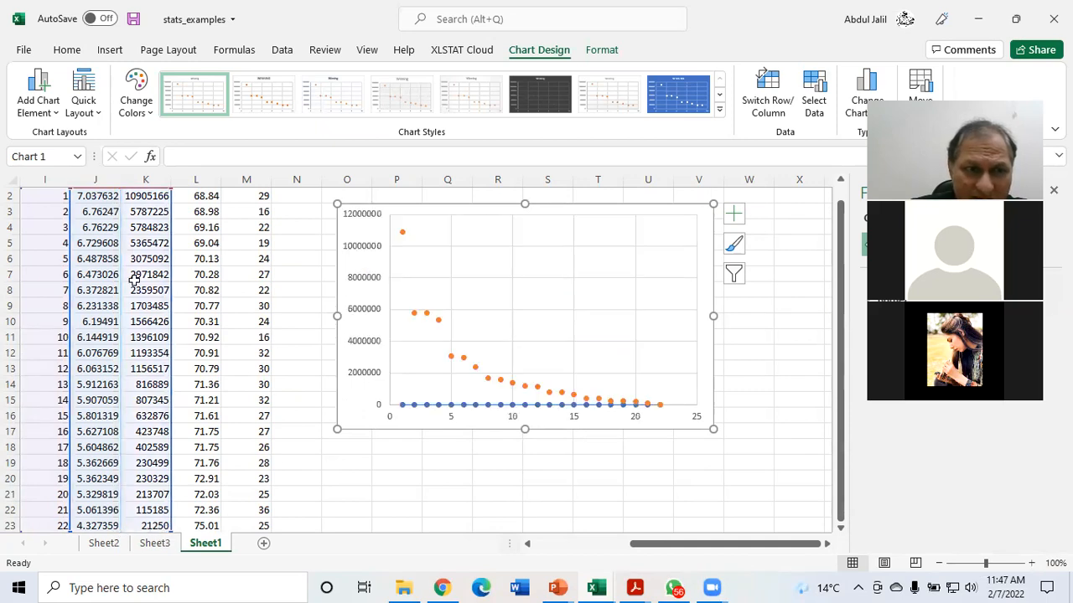
Hide the log_winning column J on Sheet1.
{"action": "left_click", "coordinate": [102, 180]}
{"action": "right_click", "coordinate": [102, 180]}
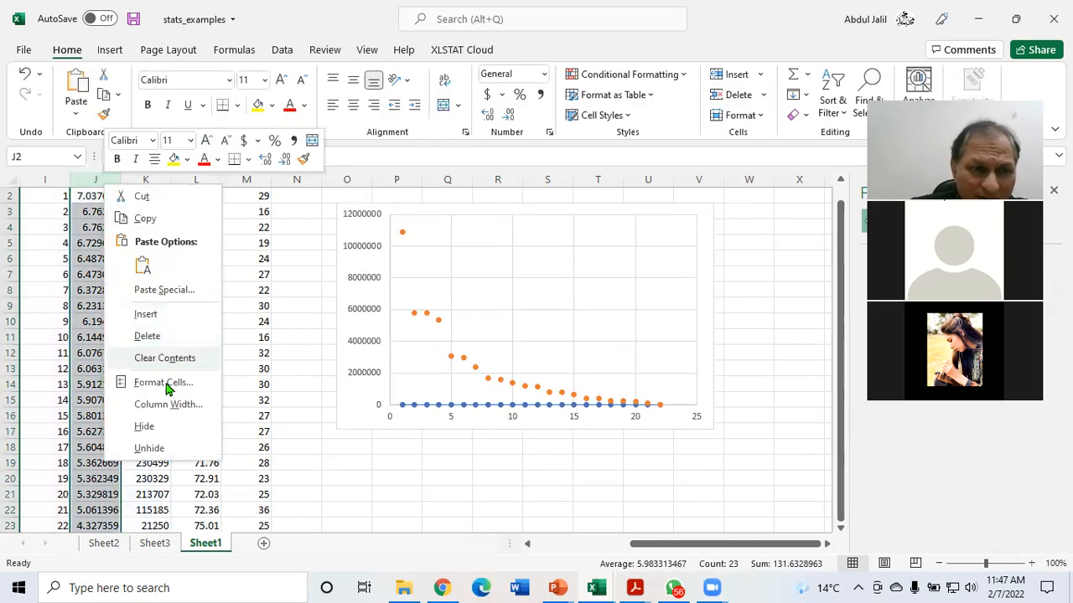
{"action": "left_click", "coordinate": [144, 427]}
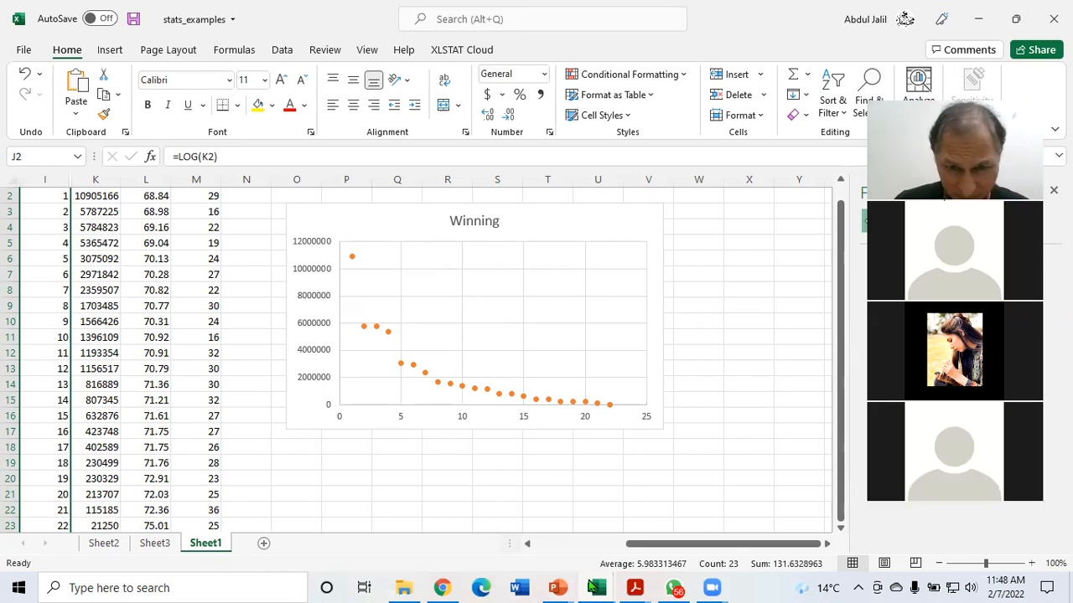
Raise the computer's speaker volume to 92.
{"action": "mouse_move", "coordinate": [556, 586]}
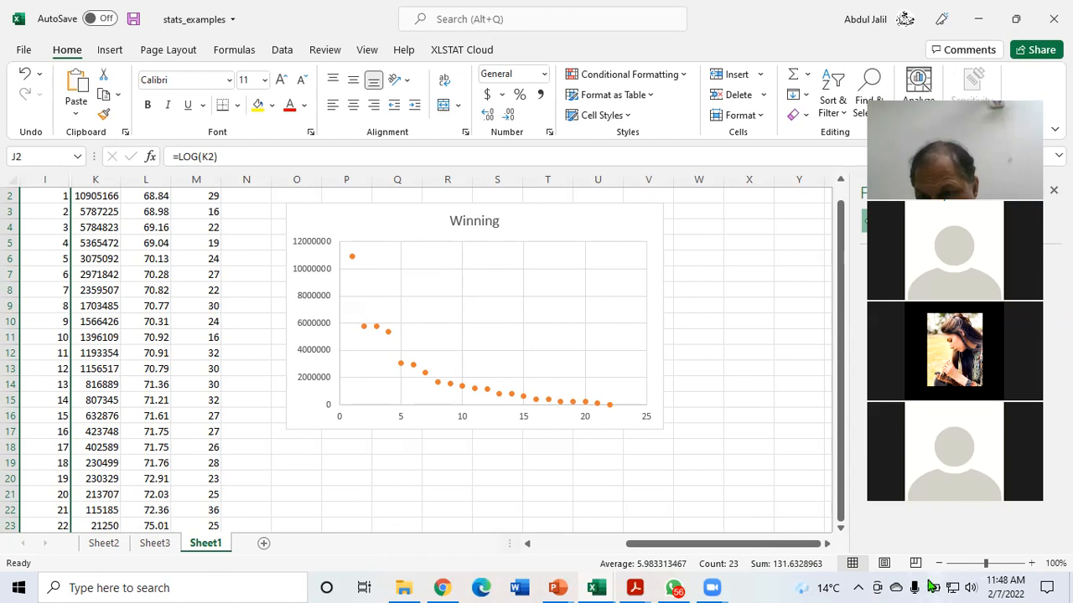
{"action": "left_click", "coordinate": [970, 583]}
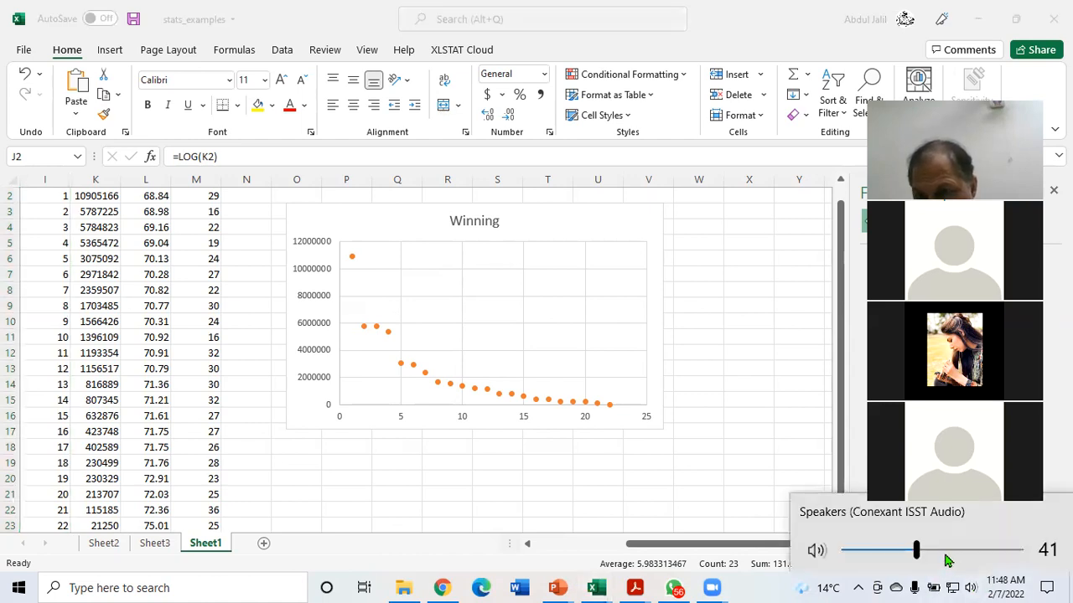
{"action": "left_click_drag", "start_coordinate": [916, 554], "coordinate": [1008, 560]}
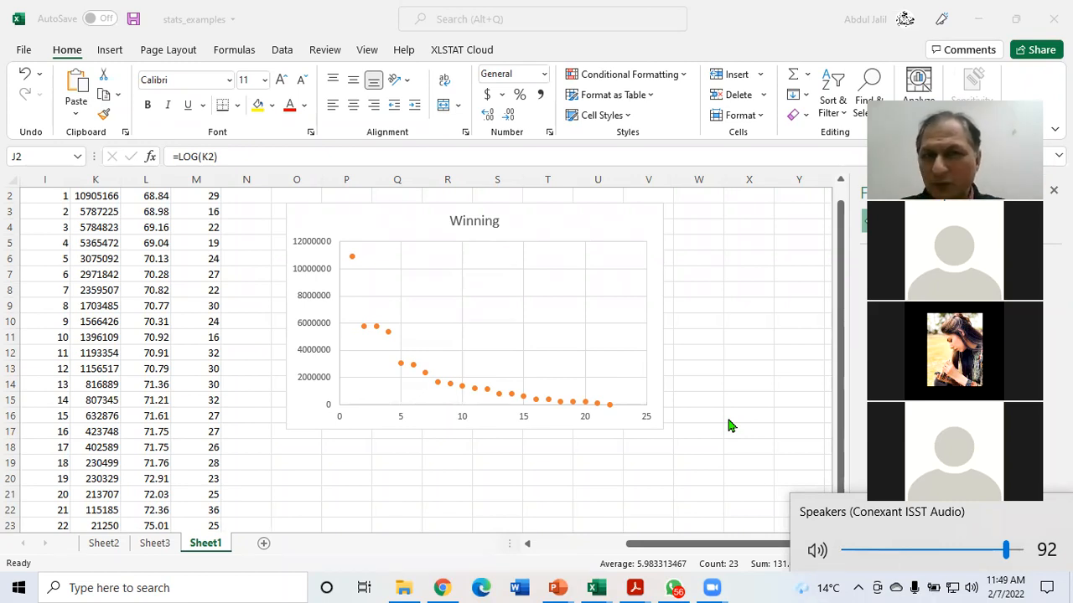
{"action": "left_click", "coordinate": [630, 116]}
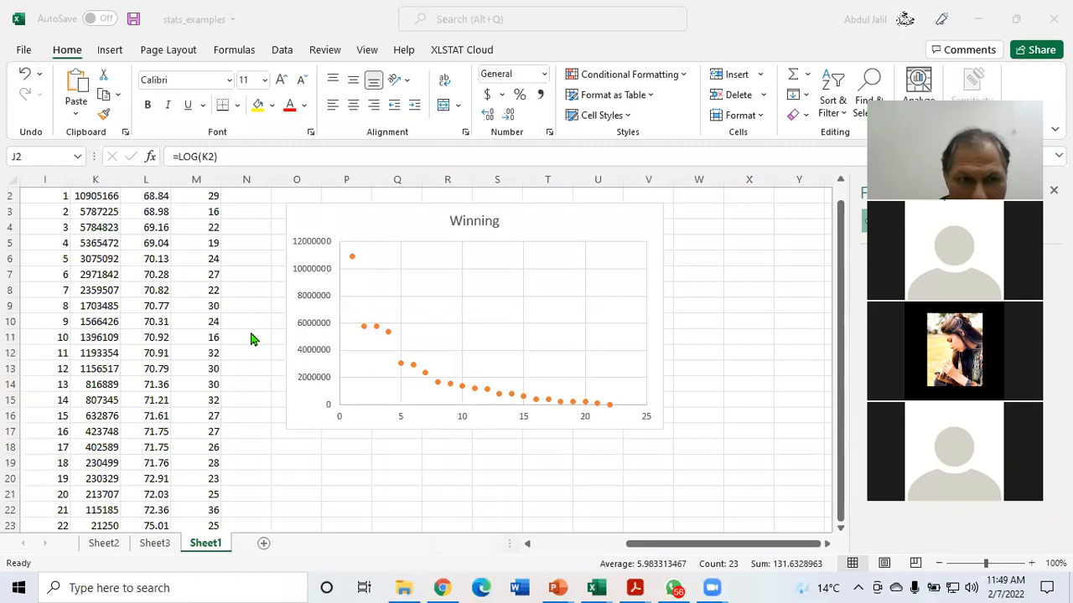
Start a Regression from the Data Analysis tools for the player data and turn on Labels.
{"action": "scroll", "coordinate": [156, 194], "scroll_direction": "up", "scroll_amount": 1}
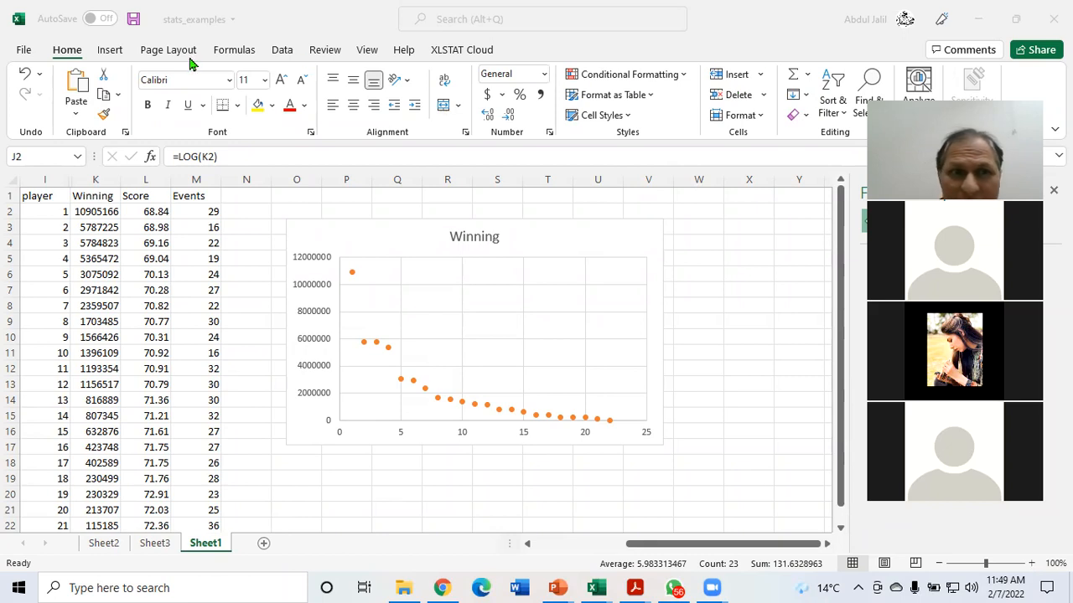
{"action": "left_click", "coordinate": [277, 51]}
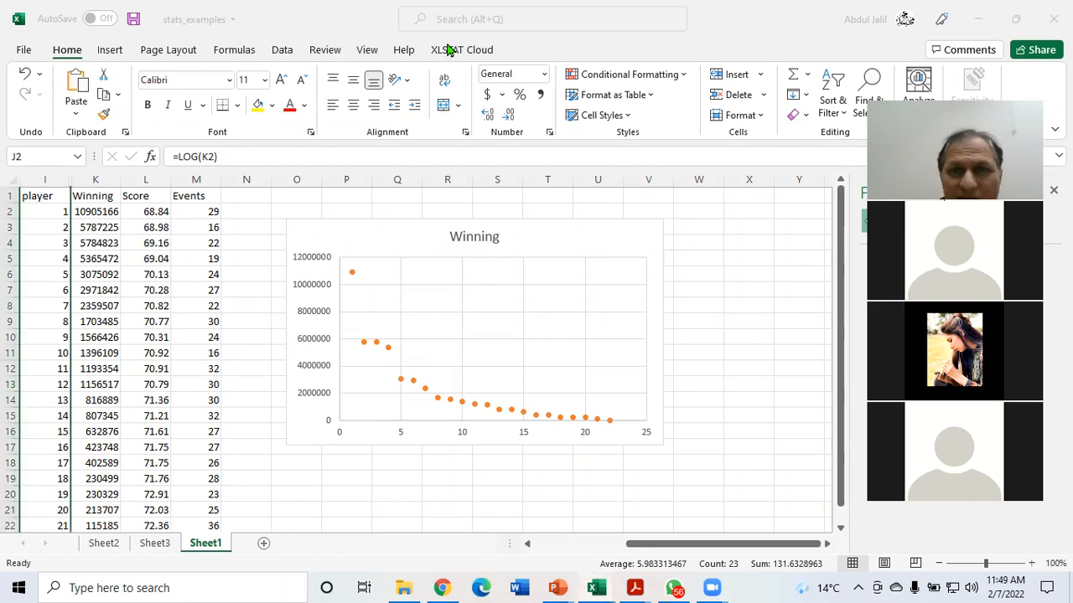
{"action": "left_click", "coordinate": [283, 52]}
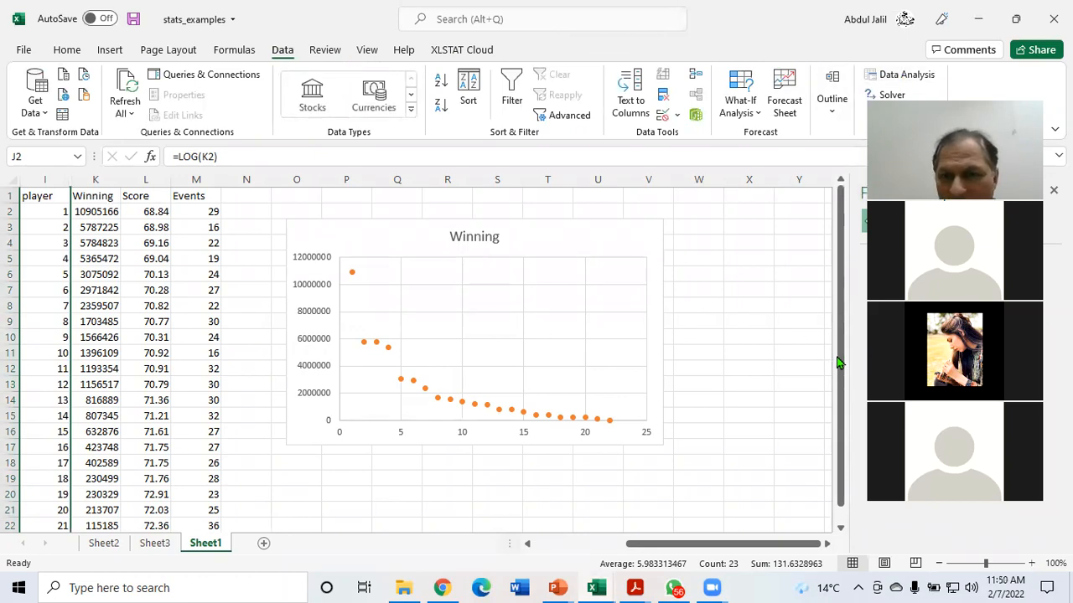
{"action": "left_click_drag", "start_coordinate": [844, 363], "coordinate": [843, 370]}
{"action": "left_click_drag", "start_coordinate": [843, 536], "coordinate": [843, 532]}
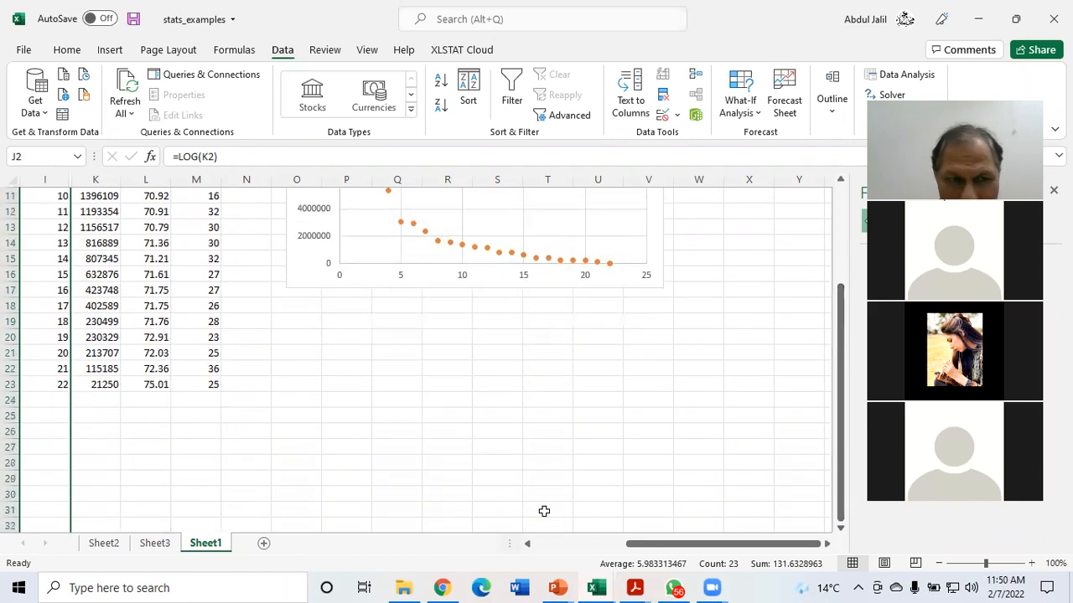
{"action": "left_click", "coordinate": [195, 414]}
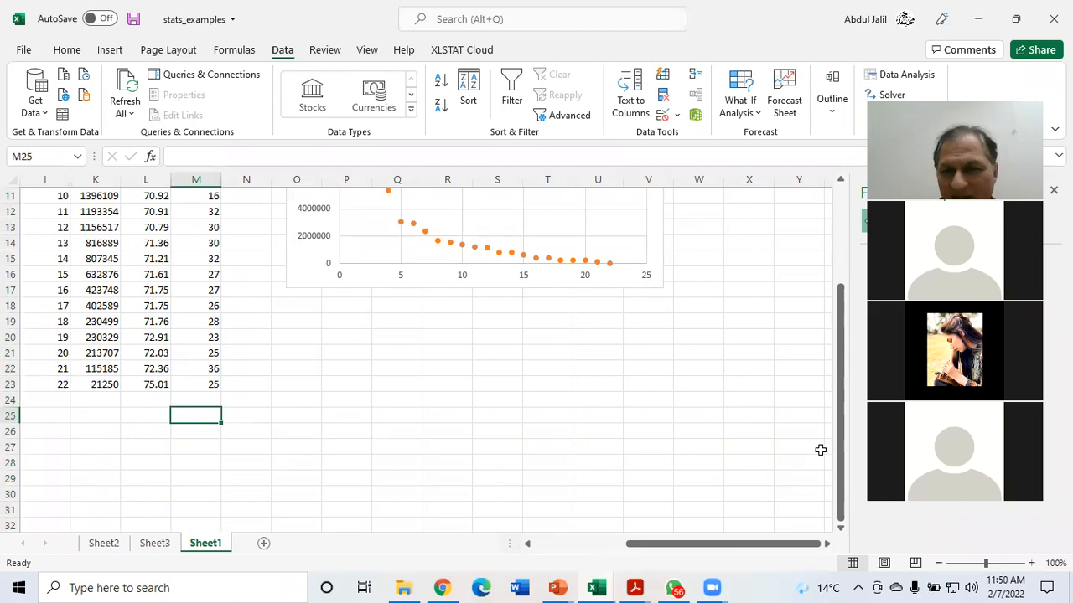
{"action": "left_click_drag", "start_coordinate": [839, 469], "coordinate": [861, 342]}
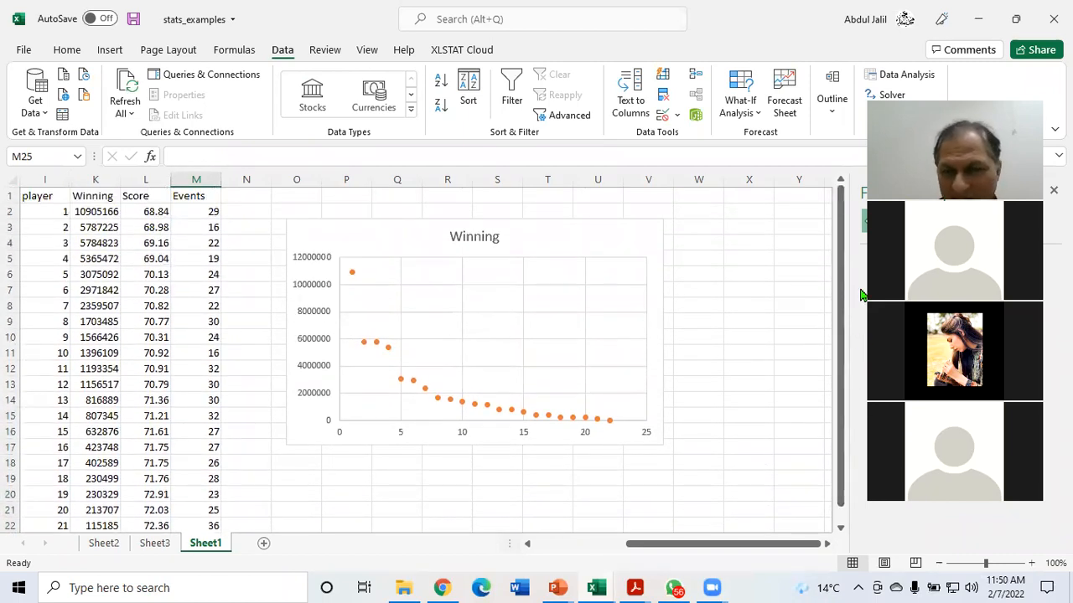
{"action": "left_click", "coordinate": [897, 76]}
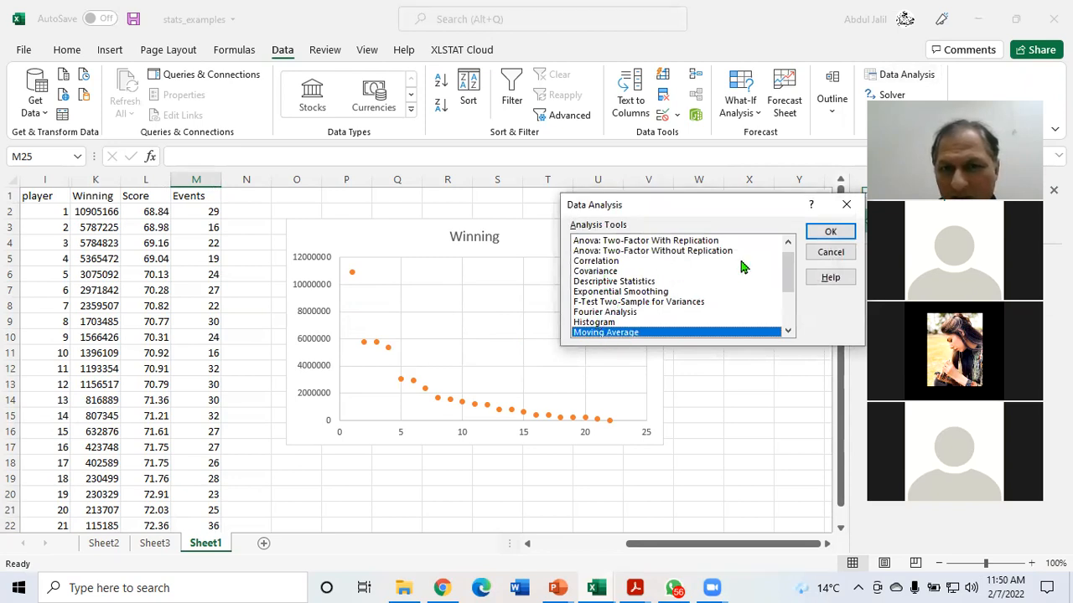
{"action": "scroll", "coordinate": [792, 280], "scroll_direction": "down", "scroll_amount": 2}
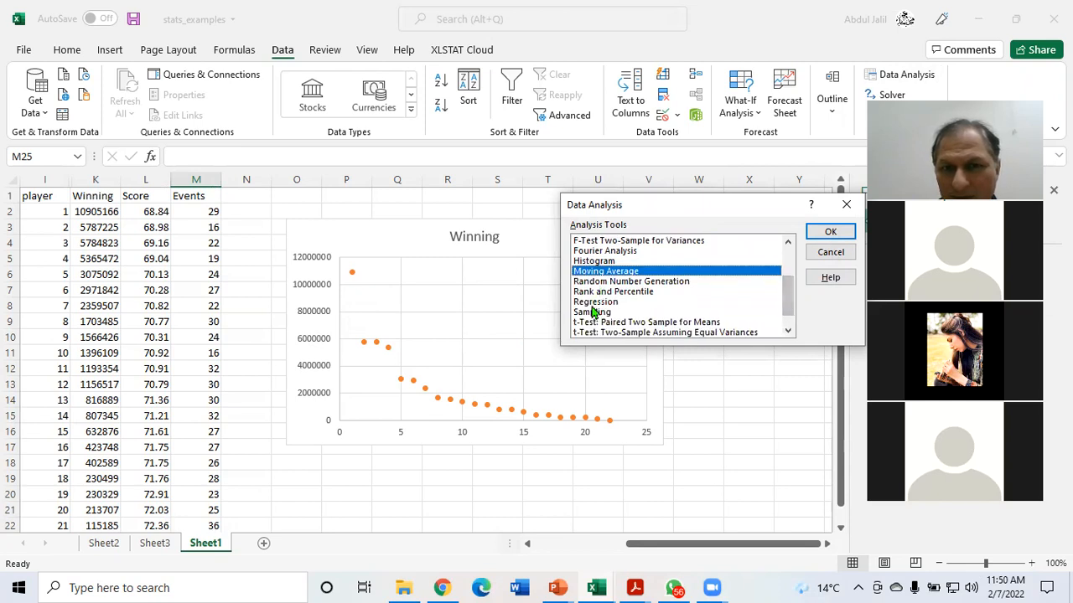
{"action": "left_click", "coordinate": [591, 303]}
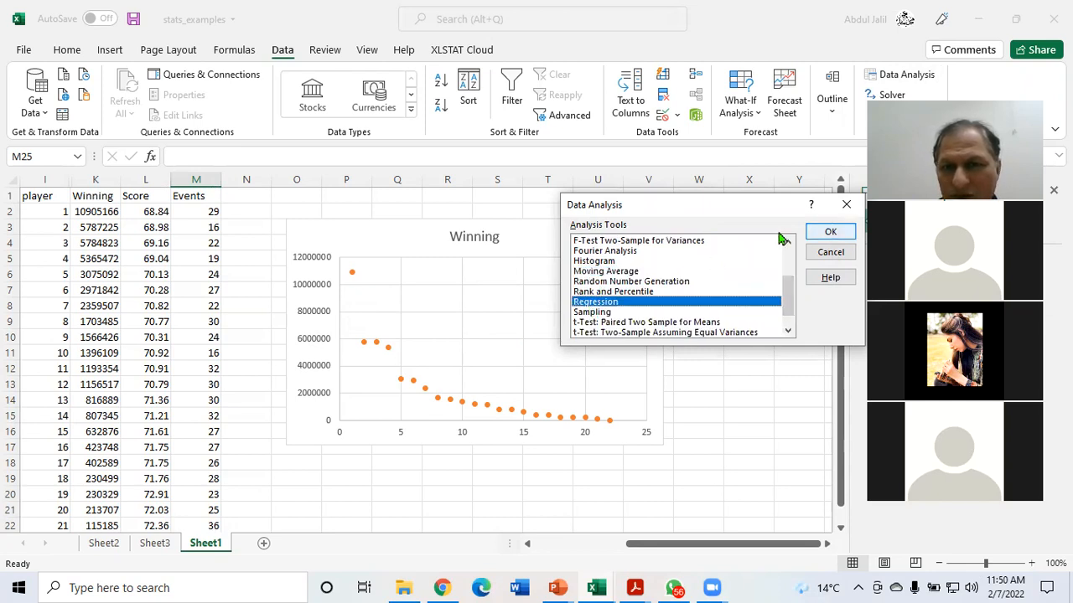
{"action": "left_click", "coordinate": [828, 233]}
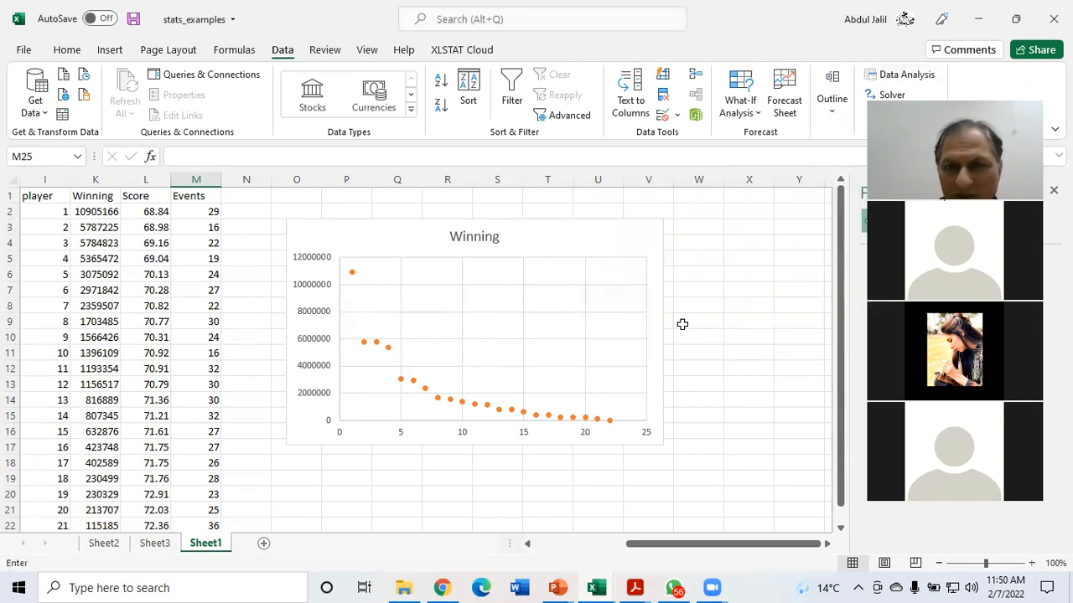
{"action": "left_click", "coordinate": [575, 221]}
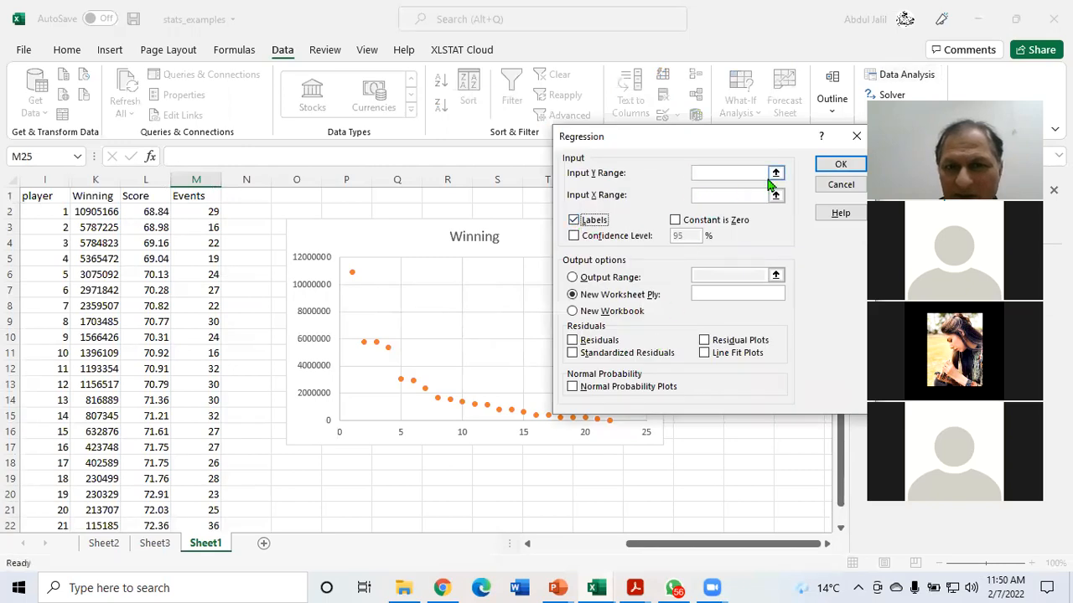
Set the regression's Input Y Range to the player column, I1:I23.
{"action": "left_click", "coordinate": [775, 173]}
{"action": "left_click_drag", "start_coordinate": [59, 198], "coordinate": [206, 509]}
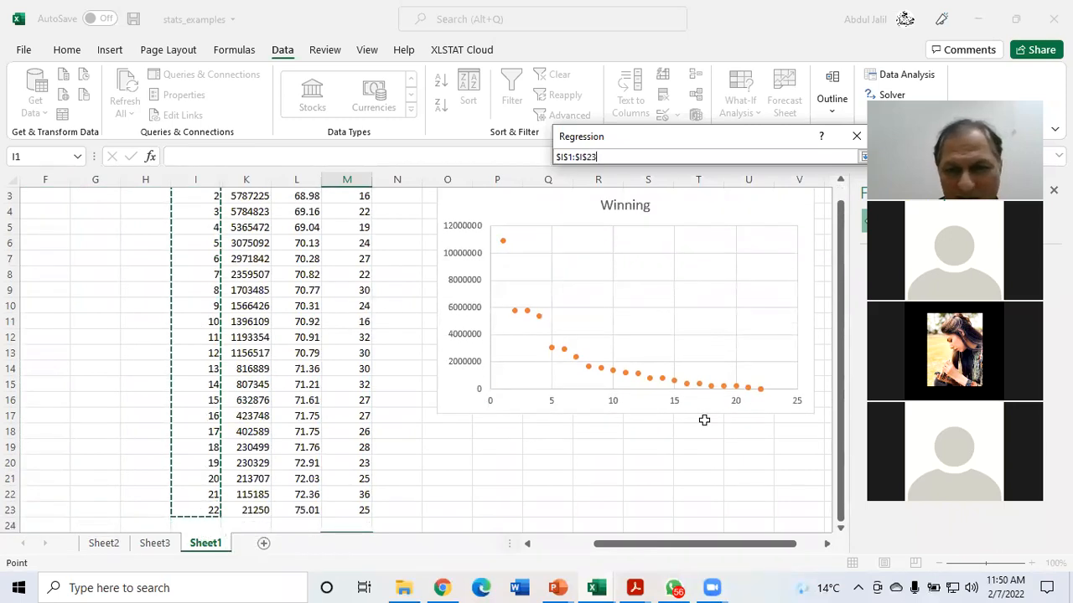
{"action": "left_click_drag", "start_coordinate": [845, 460], "coordinate": [848, 377]}
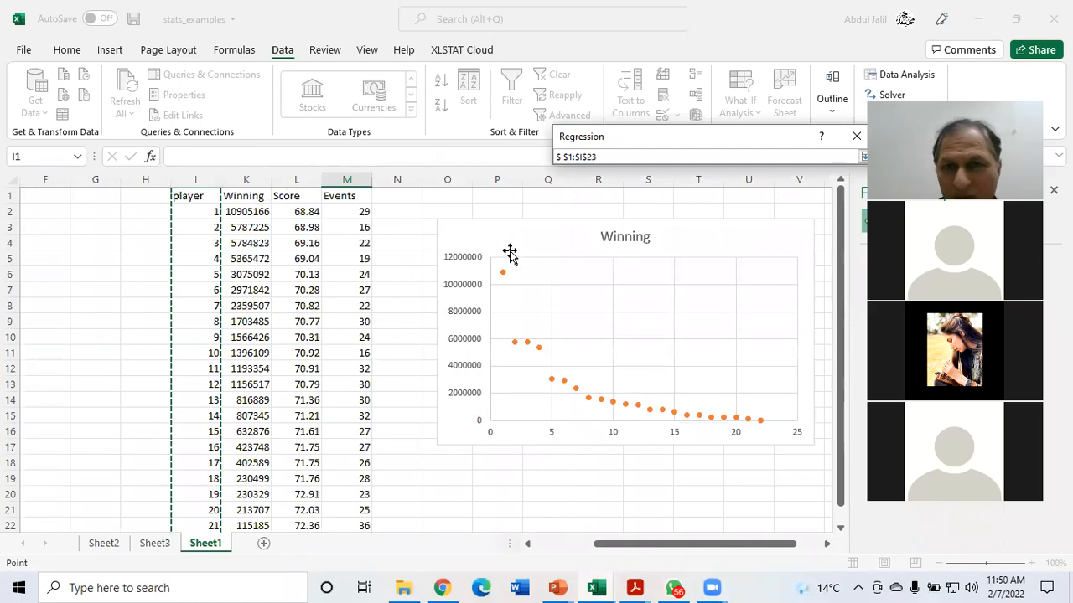
{"action": "left_click", "coordinate": [864, 158]}
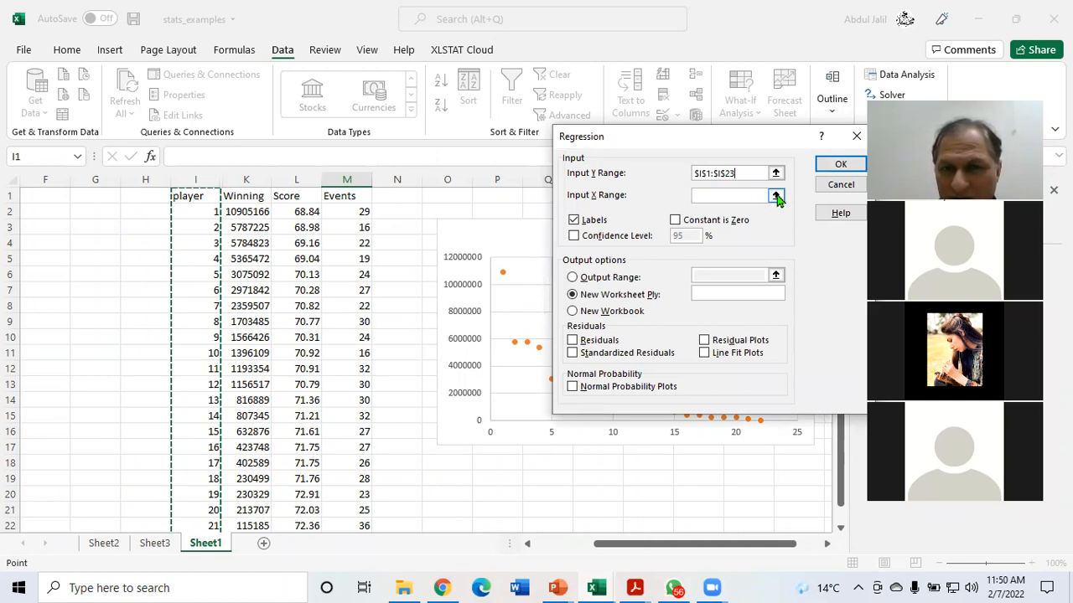
{"action": "left_click", "coordinate": [776, 195]}
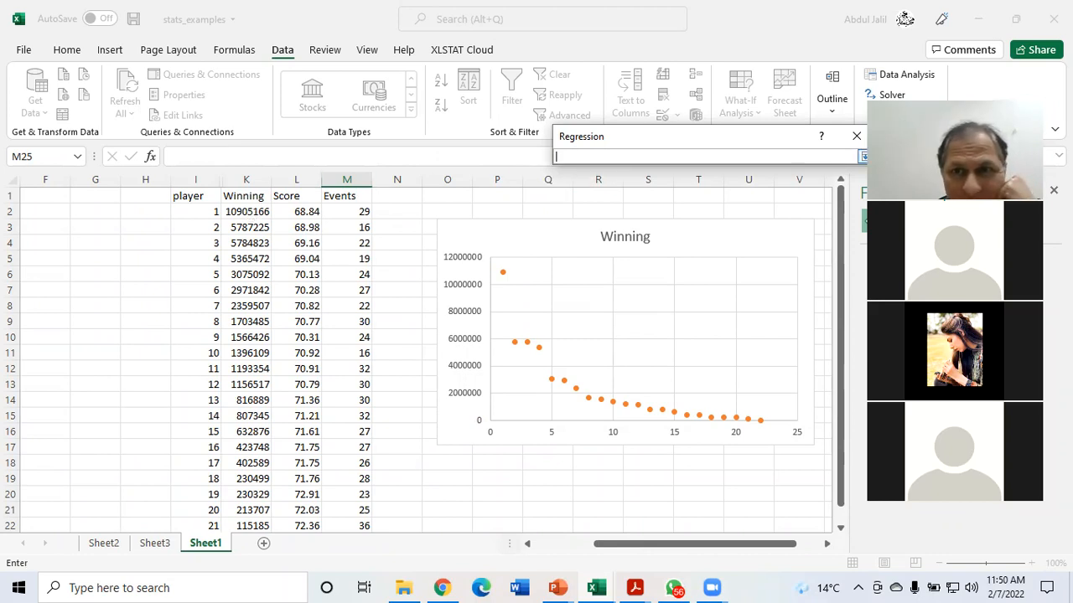
{"action": "left_click", "coordinate": [865, 157]}
Change the regression's Input Y Range to the Score column, L1:L23.
{"action": "left_click", "coordinate": [776, 175]}
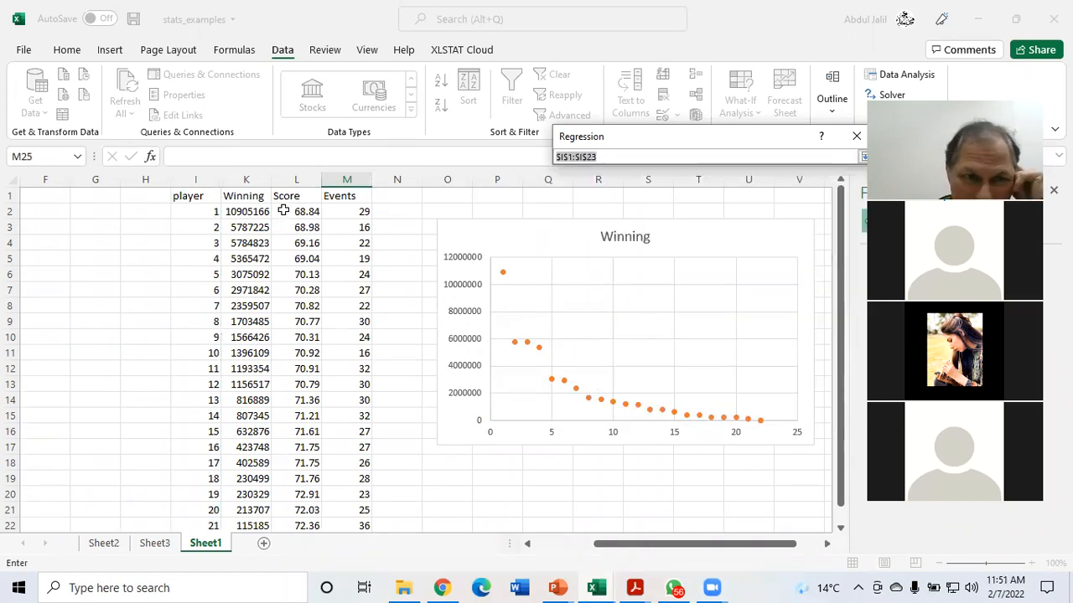
{"action": "left_click_drag", "start_coordinate": [290, 196], "coordinate": [292, 513]}
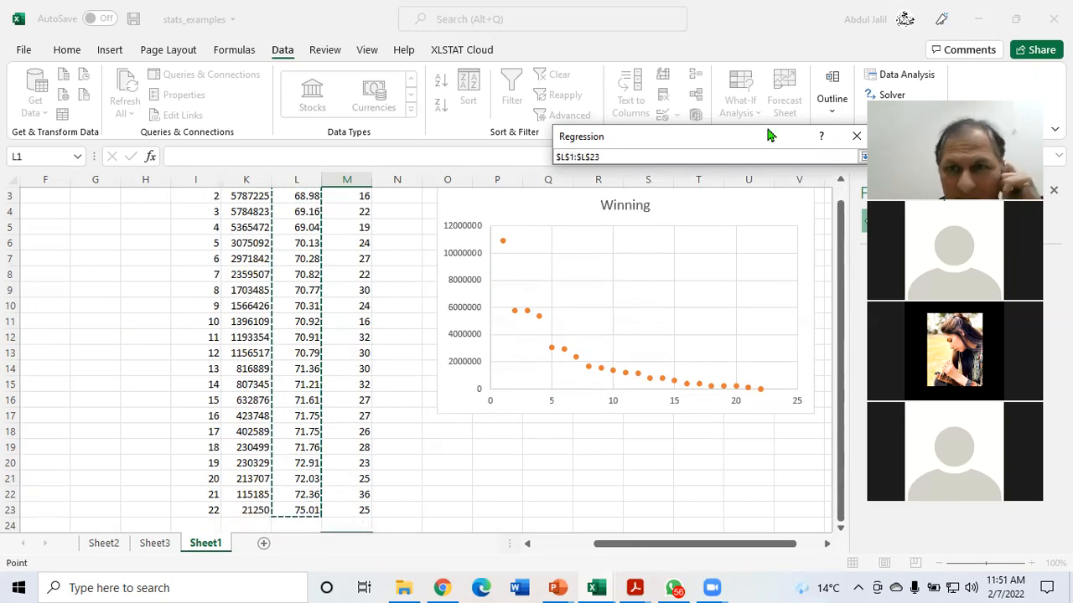
{"action": "left_click", "coordinate": [863, 159]}
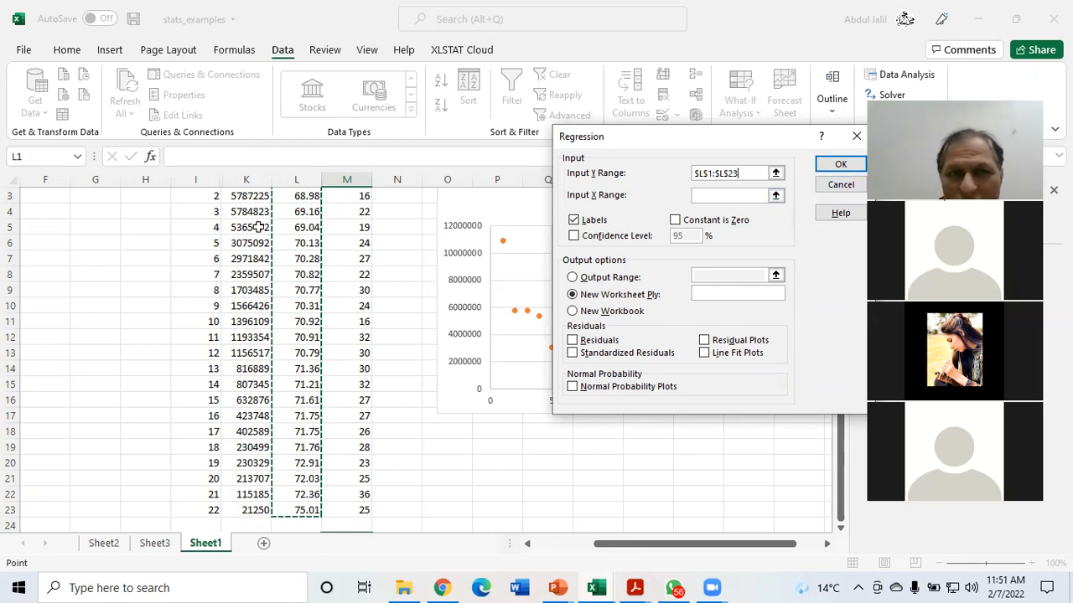
Set the regression's Input Y Range to the Winning column, K1:K23.
{"action": "left_click", "coordinate": [775, 172]}
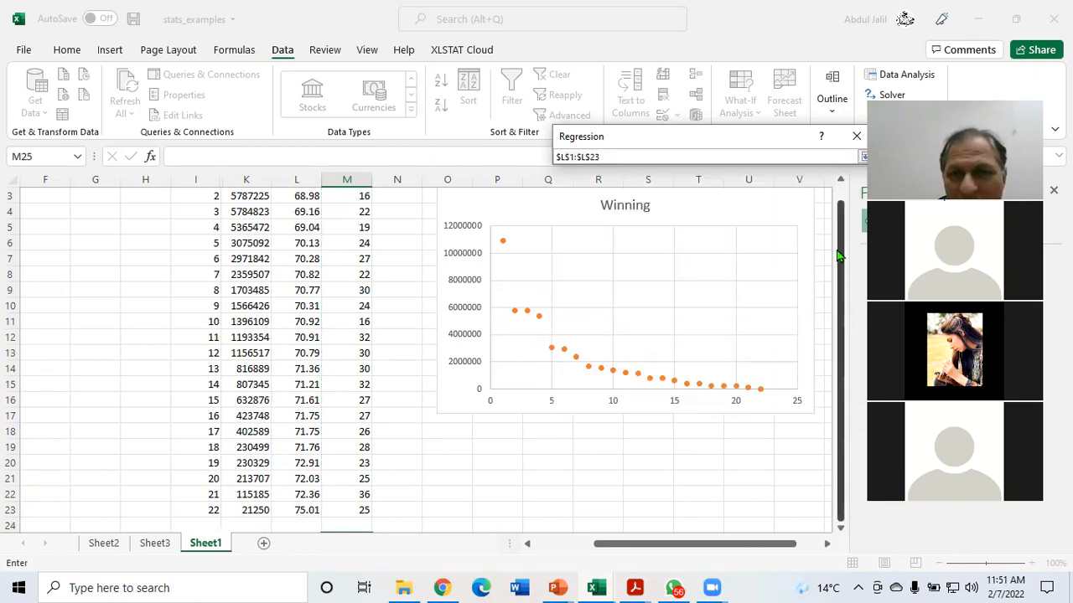
{"action": "left_click_drag", "start_coordinate": [839, 255], "coordinate": [848, 197]}
{"action": "left_click_drag", "start_coordinate": [242, 196], "coordinate": [255, 509]}
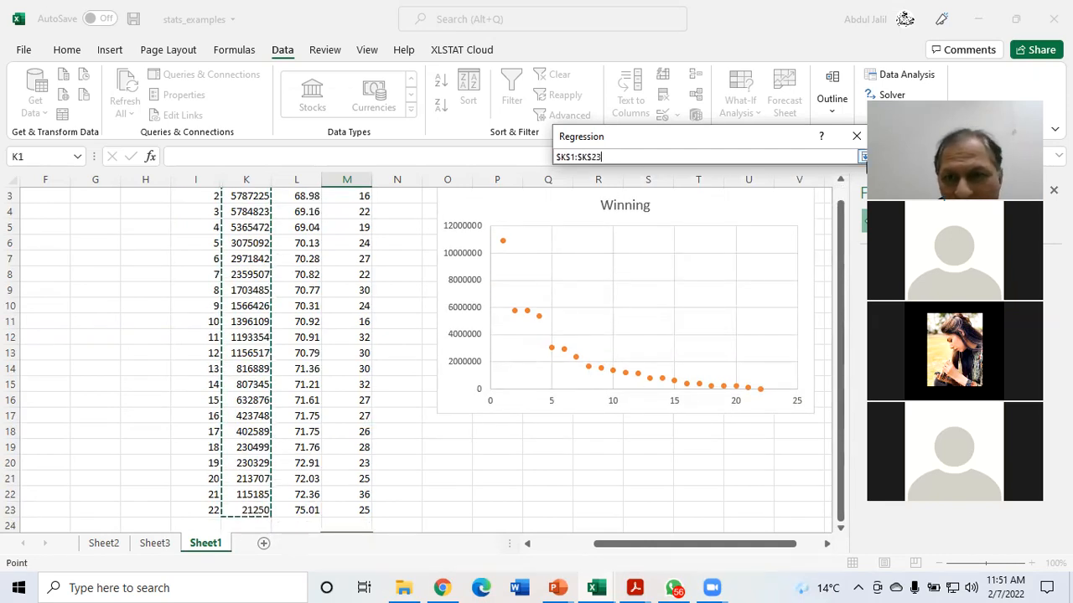
{"action": "left_click", "coordinate": [863, 157]}
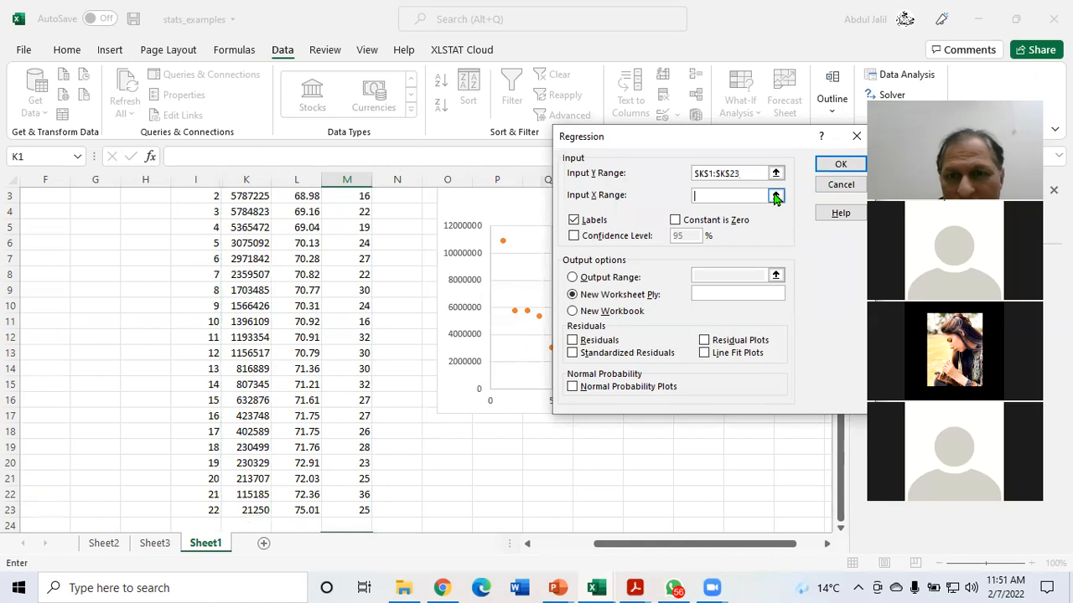
Set the regression's Input X Range to the Score column, L1:L23.
{"action": "left_click", "coordinate": [776, 199]}
{"action": "scroll", "coordinate": [843, 252], "scroll_direction": "up", "scroll_amount": 1}
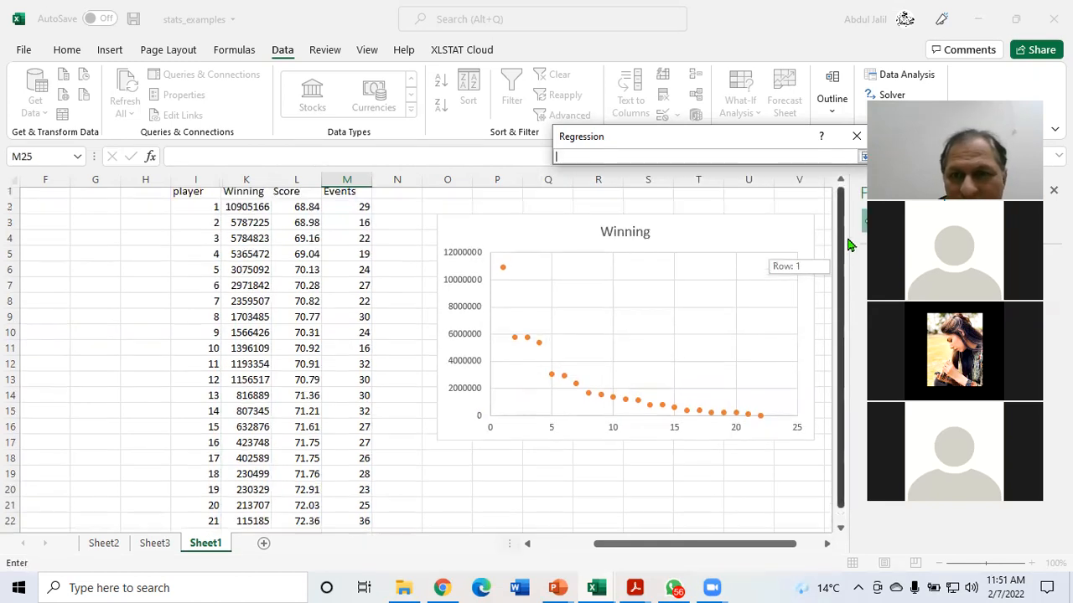
{"action": "left_click_drag", "start_coordinate": [294, 196], "coordinate": [306, 494]}
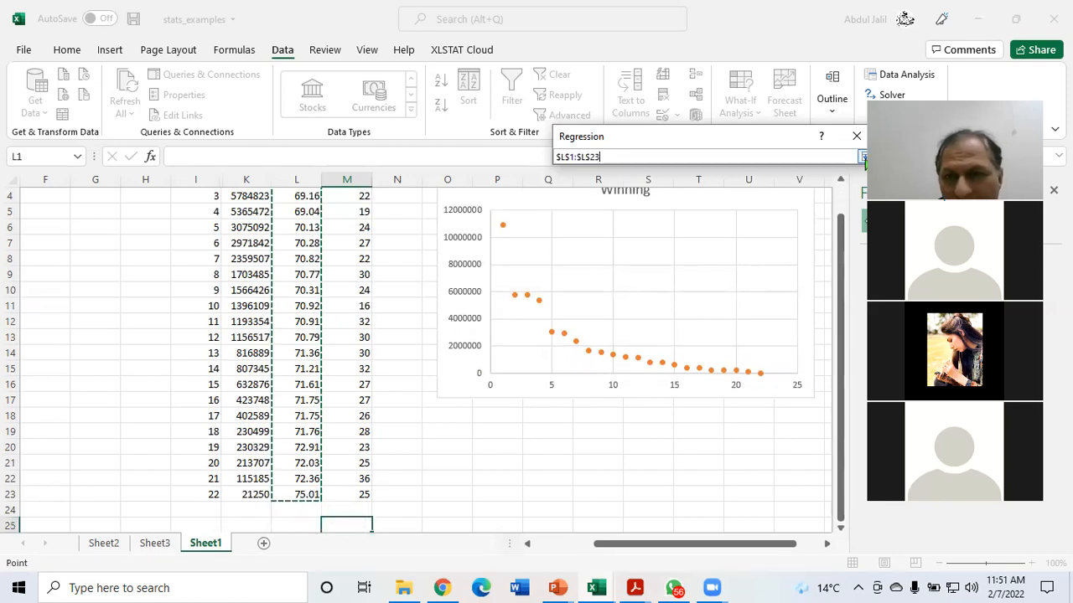
{"action": "left_click", "coordinate": [863, 157]}
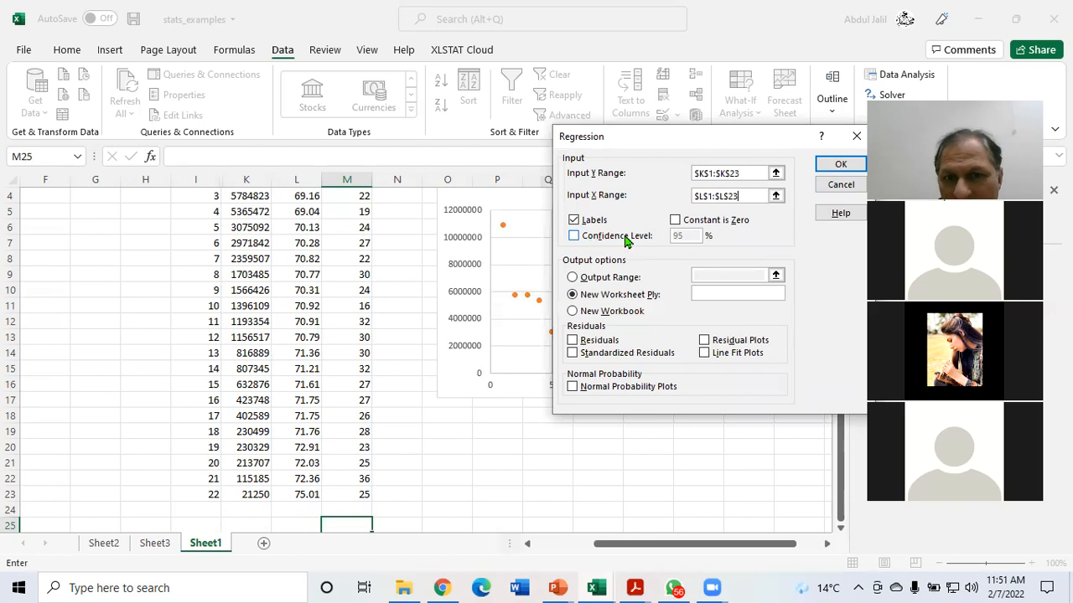
Turn on the 95% Confidence Level, Residual Plots and Line Fit Plots, and run the regression to a new worksheet.
{"action": "left_click", "coordinate": [573, 237]}
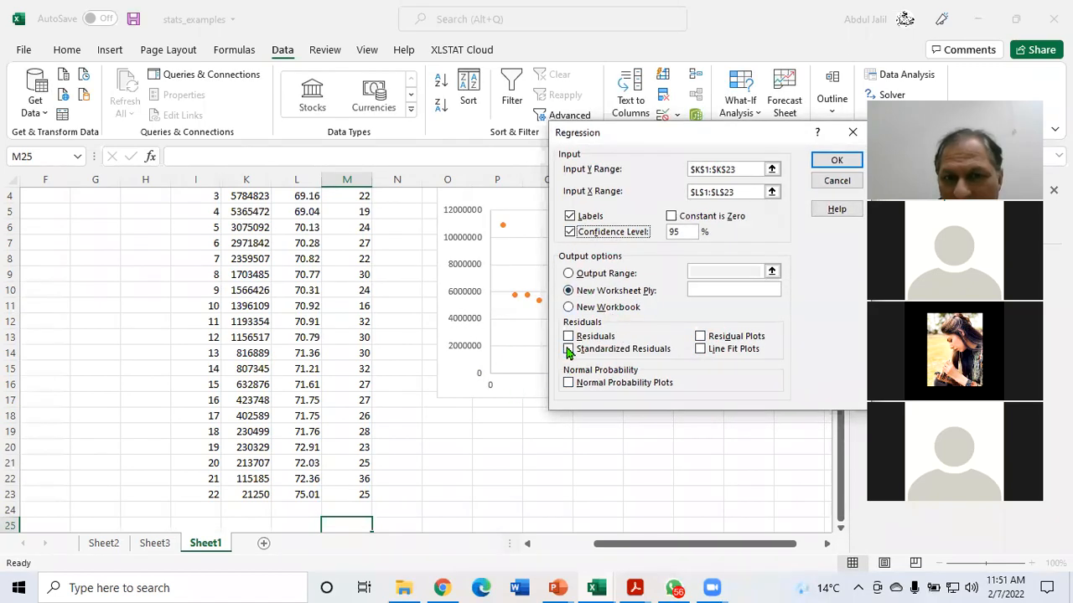
{"action": "left_click", "coordinate": [701, 337]}
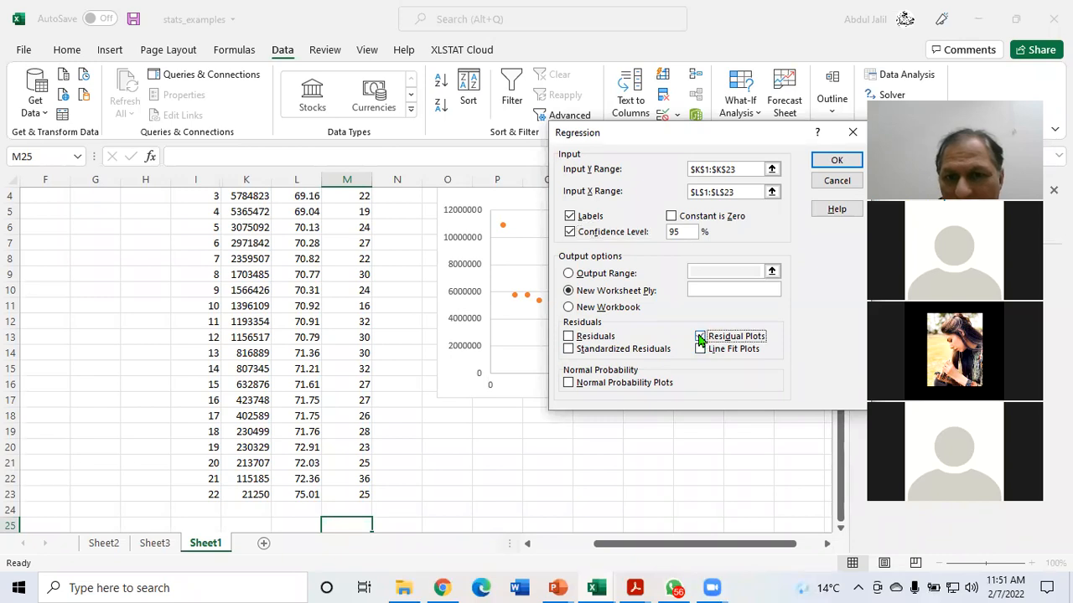
{"action": "left_click", "coordinate": [700, 351]}
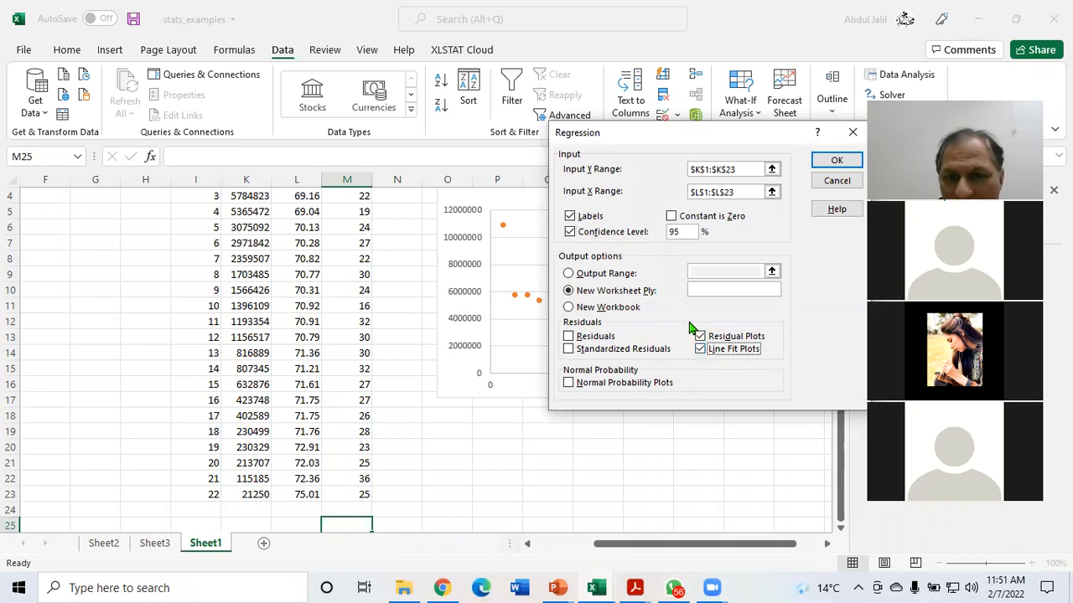
{"action": "left_click", "coordinate": [839, 160]}
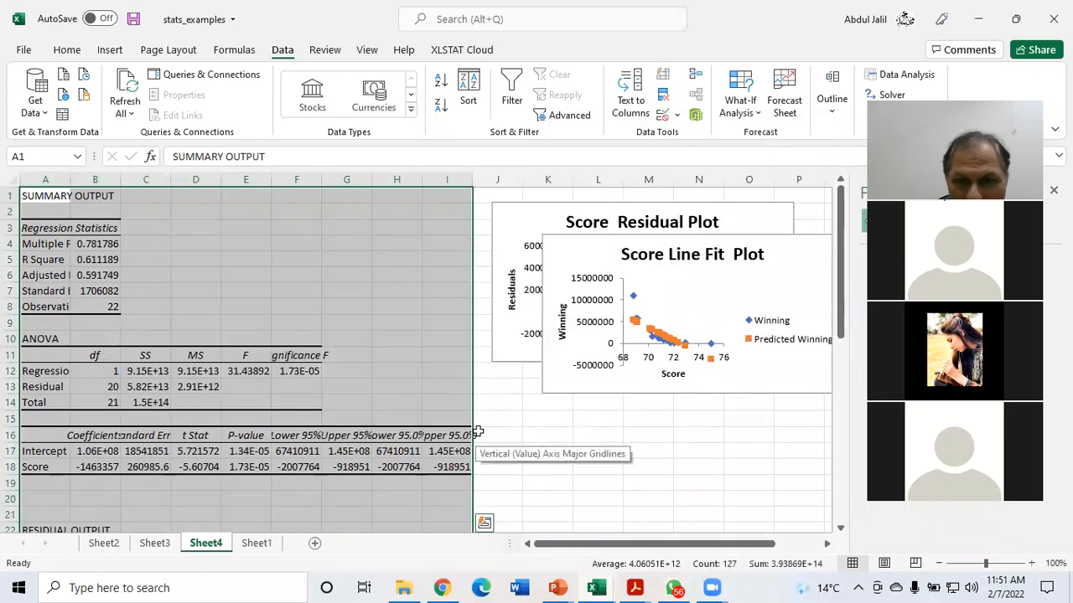
Move the Score Line Fit Plot clear of the residual plot and enlarge it, and return to the player data on Sheet1.
{"action": "left_click_drag", "start_coordinate": [630, 281], "coordinate": [605, 378]}
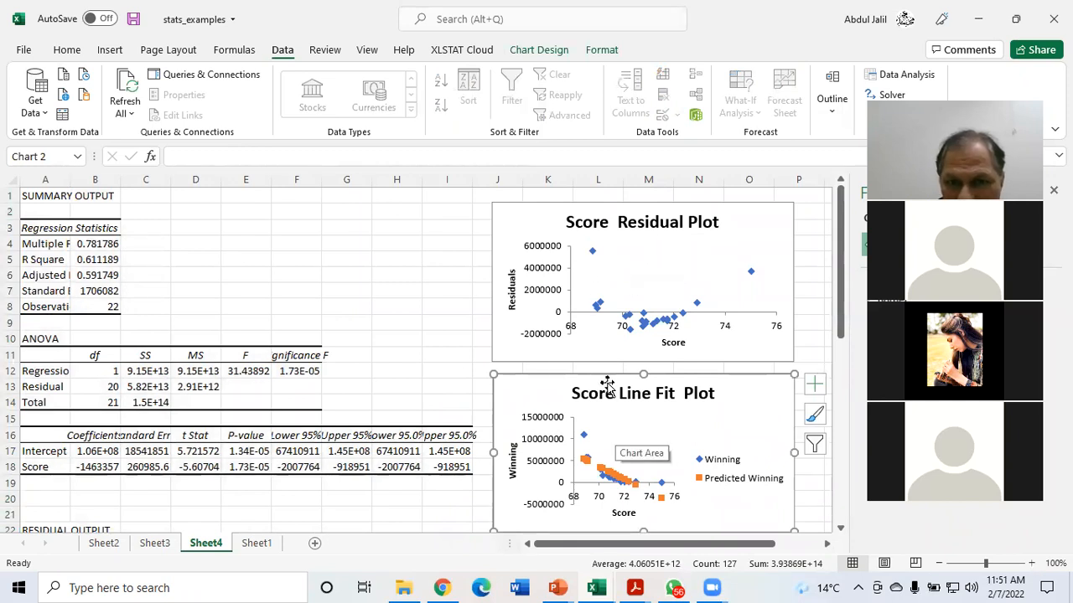
{"action": "left_click_drag", "start_coordinate": [491, 374], "coordinate": [225, 219]}
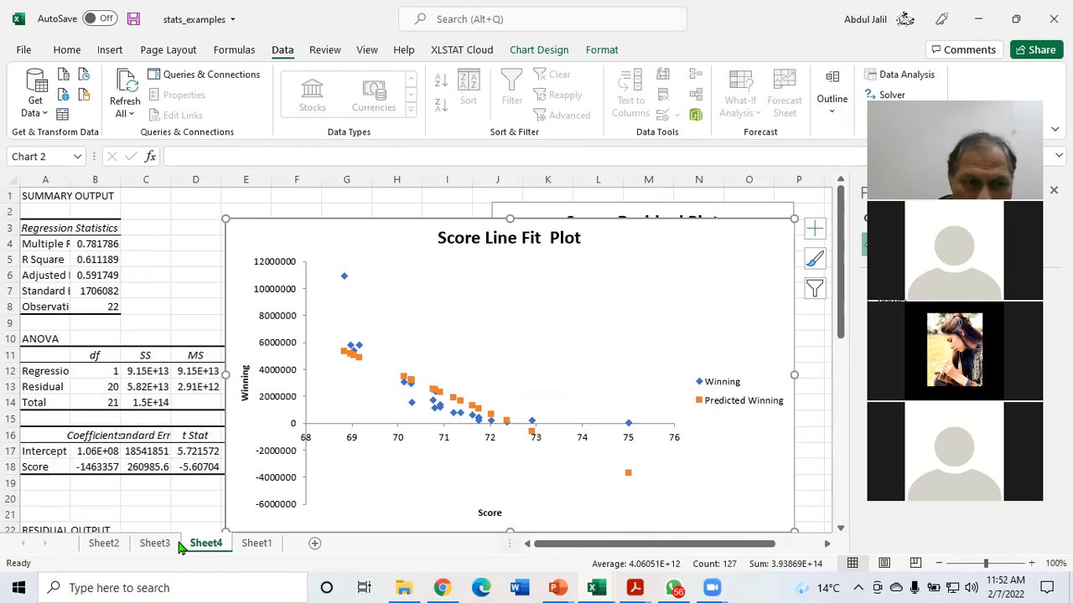
{"action": "left_click", "coordinate": [257, 543]}
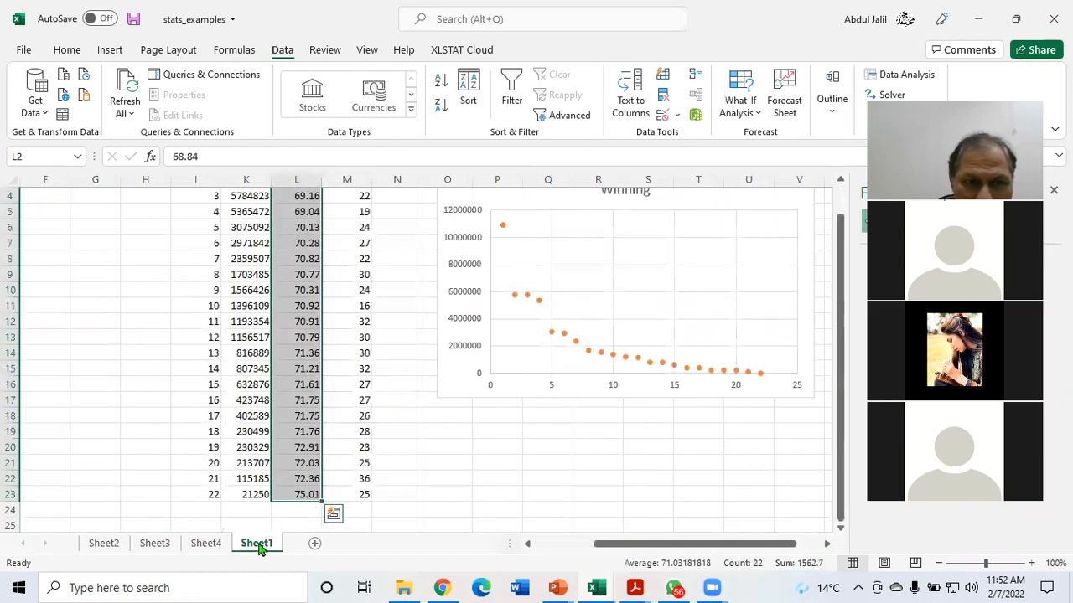
{"action": "scroll", "coordinate": [842, 252], "scroll_direction": "up", "scroll_amount": 1}
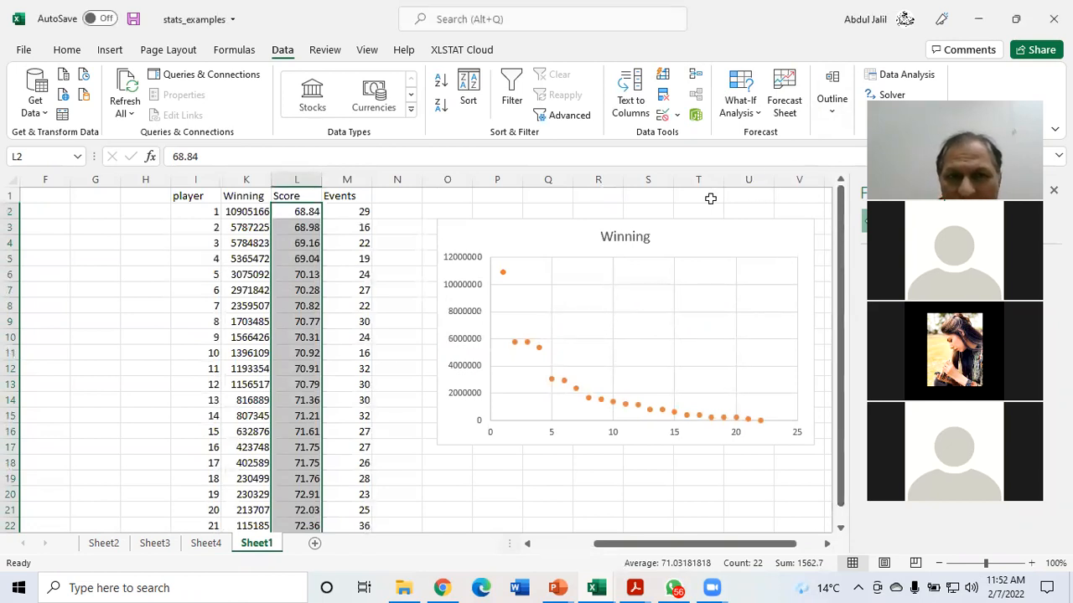
{"action": "left_click", "coordinate": [896, 77]}
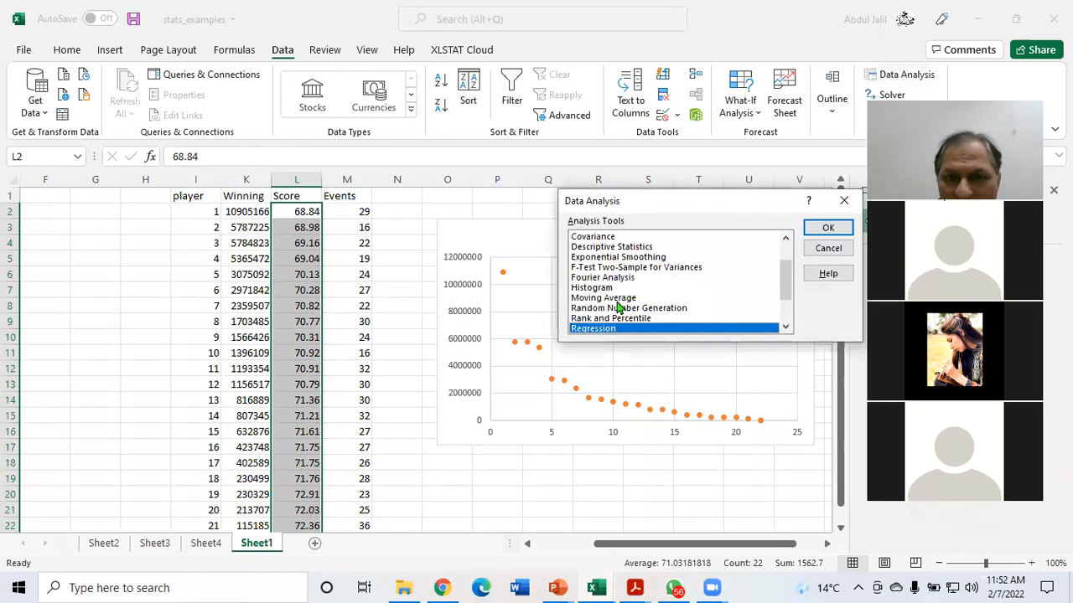
{"action": "left_click", "coordinate": [827, 227]}
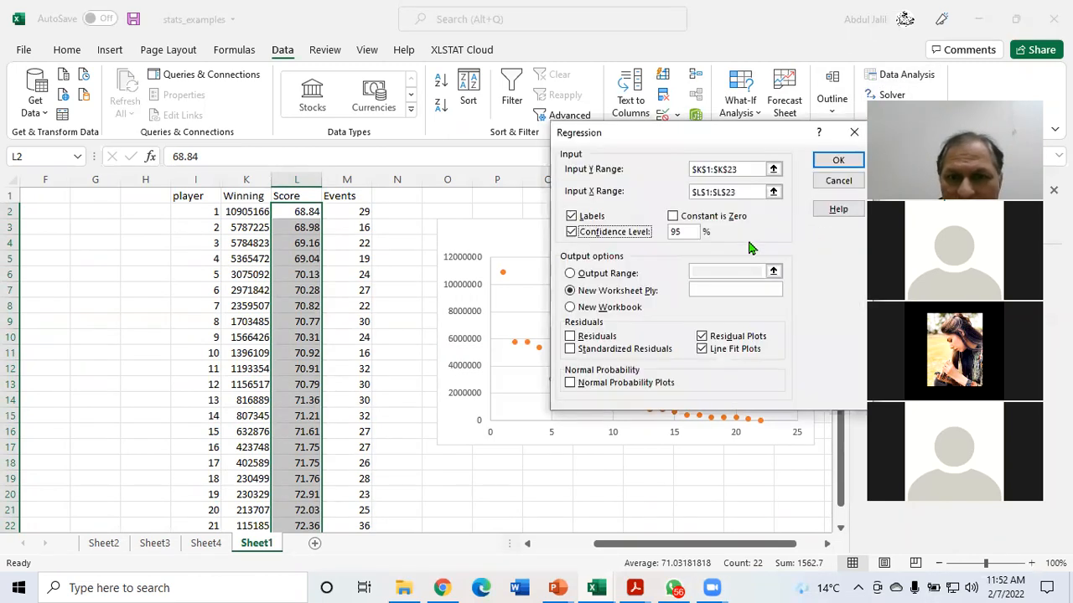
{"action": "left_click", "coordinate": [774, 171]}
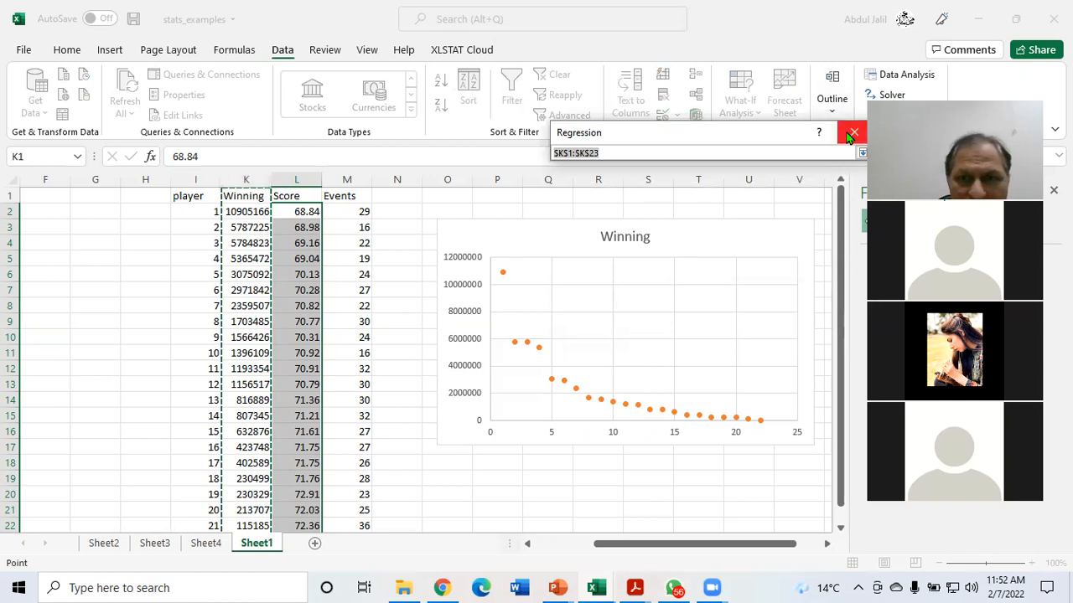
{"action": "left_click_drag", "start_coordinate": [211, 179], "coordinate": [238, 177]}
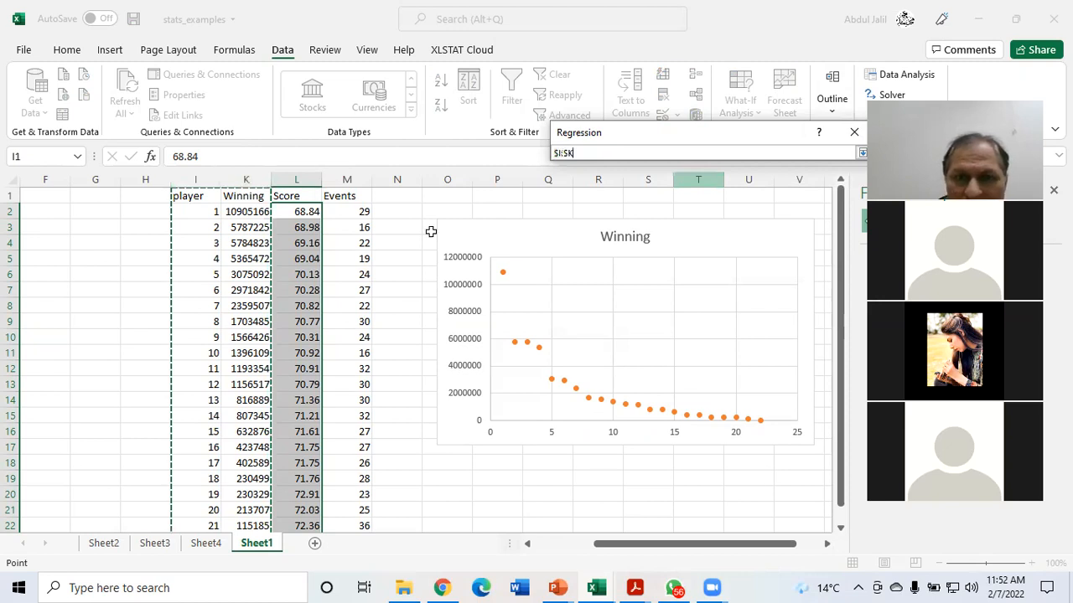
{"action": "left_click", "coordinate": [862, 153]}
{"action": "left_click", "coordinate": [854, 132]}
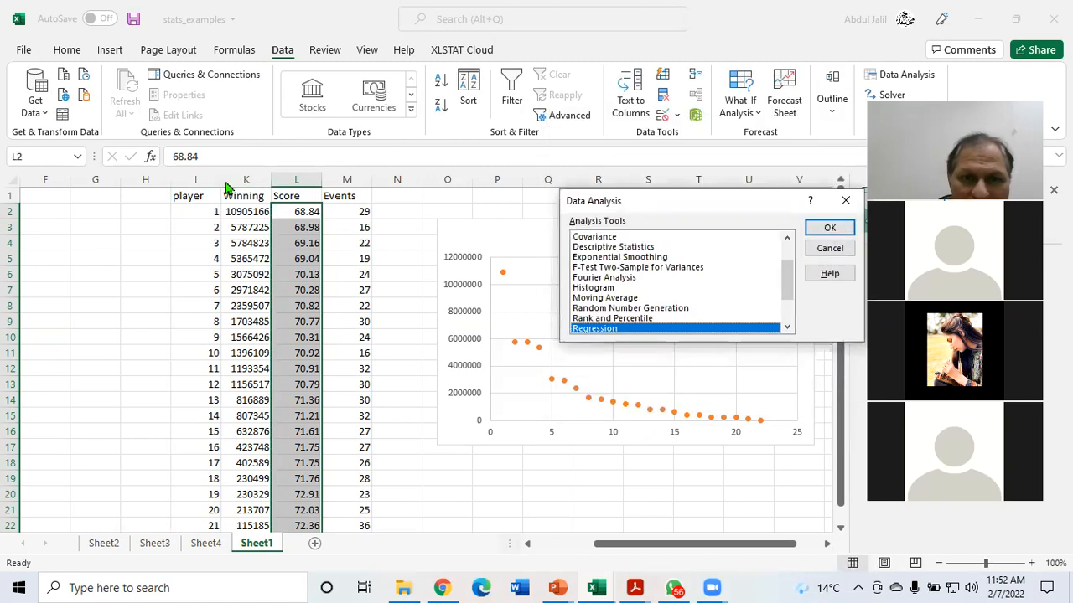
{"action": "left_click", "coordinate": [845, 201]}
Unhide the log_winning column J between the player and Winning columns on Sheet1.
{"action": "left_click_drag", "start_coordinate": [209, 180], "coordinate": [227, 181]}
{"action": "right_click", "coordinate": [226, 181]}
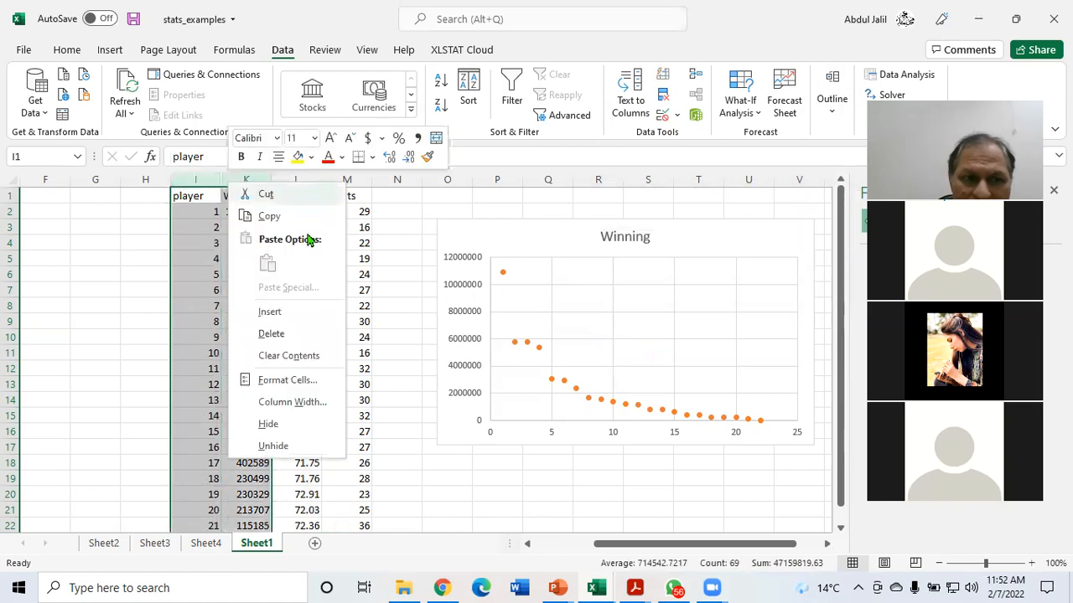
{"action": "left_click", "coordinate": [276, 445]}
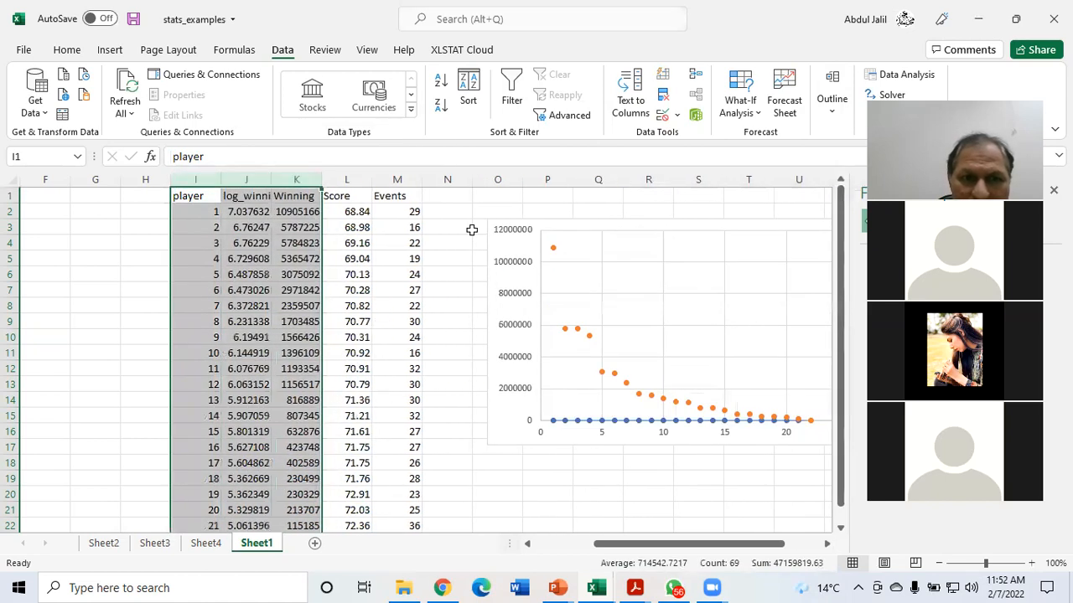
{"action": "left_click", "coordinate": [453, 210]}
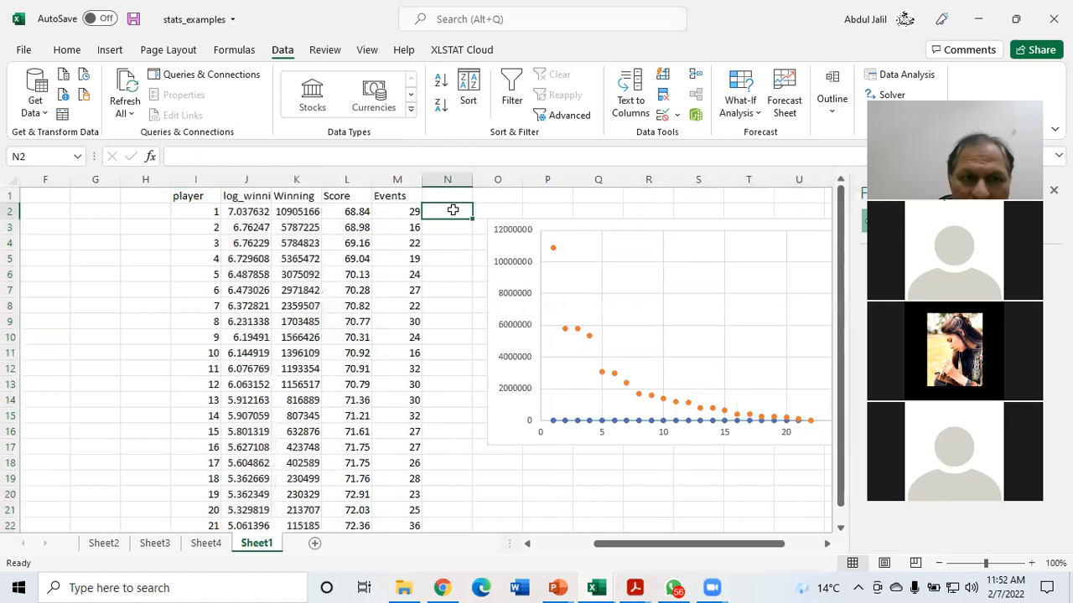
Start another Regression from the Data Analysis tools with the log_winning column, J1:J23, as the Input Y Range.
{"action": "left_click", "coordinate": [890, 76]}
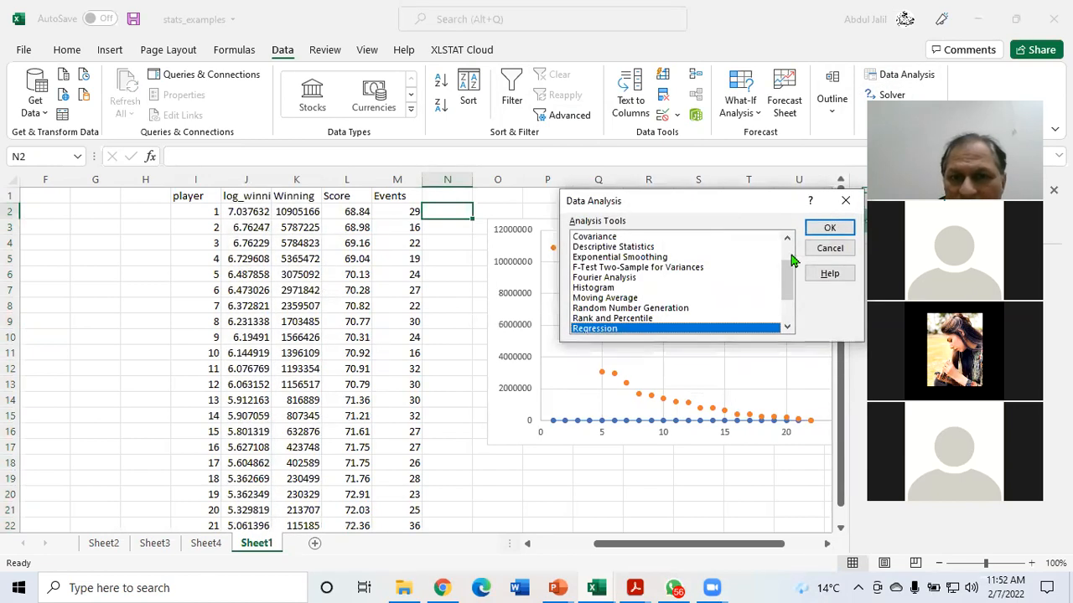
{"action": "left_click", "coordinate": [818, 229]}
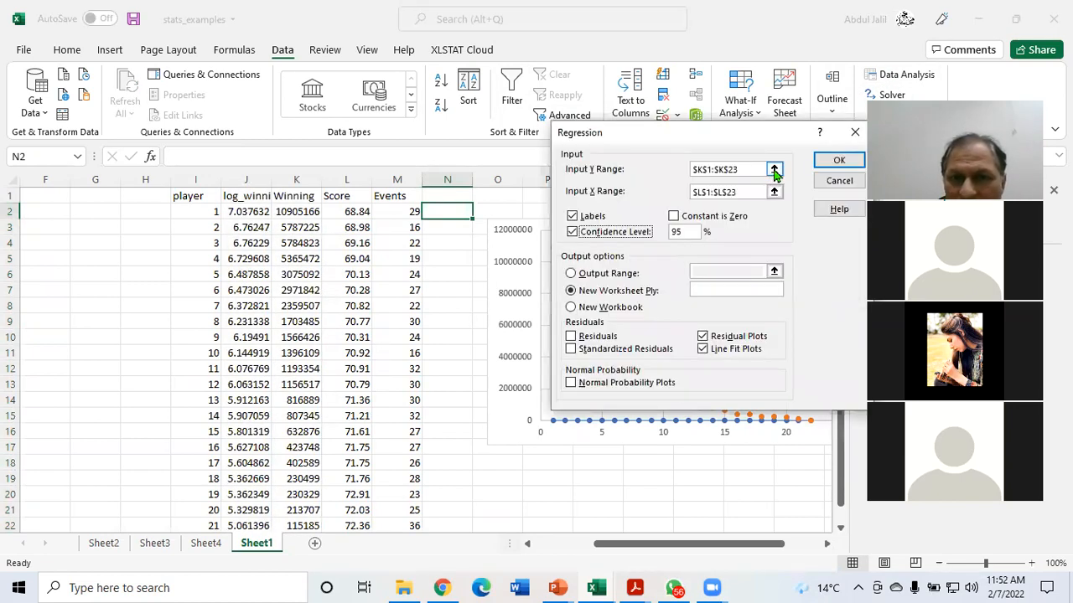
{"action": "left_click", "coordinate": [774, 170]}
{"action": "left_click_drag", "start_coordinate": [251, 196], "coordinate": [255, 512]}
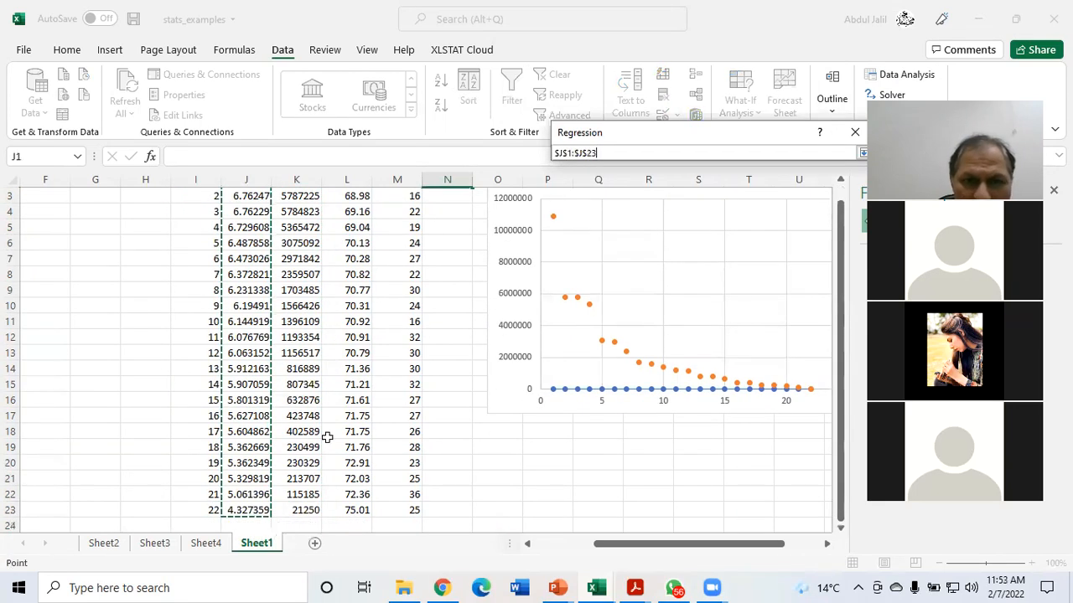
{"action": "left_click", "coordinate": [863, 154]}
Set the Score column, L1:L23, as the Input X Range and run the log_winning regression to a new worksheet.
{"action": "left_click", "coordinate": [775, 193]}
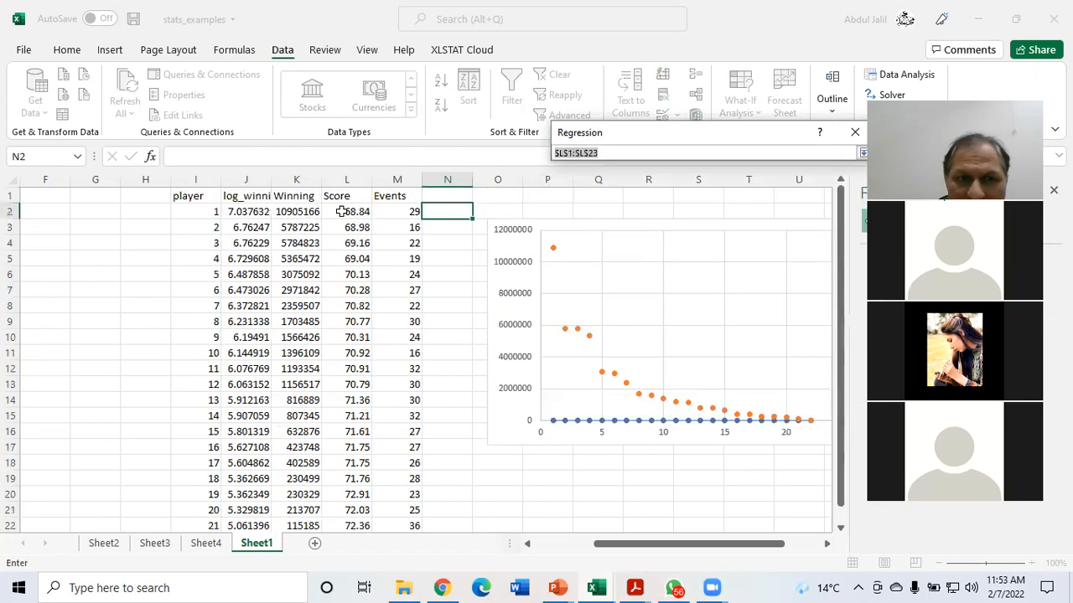
{"action": "left_click", "coordinate": [863, 154]}
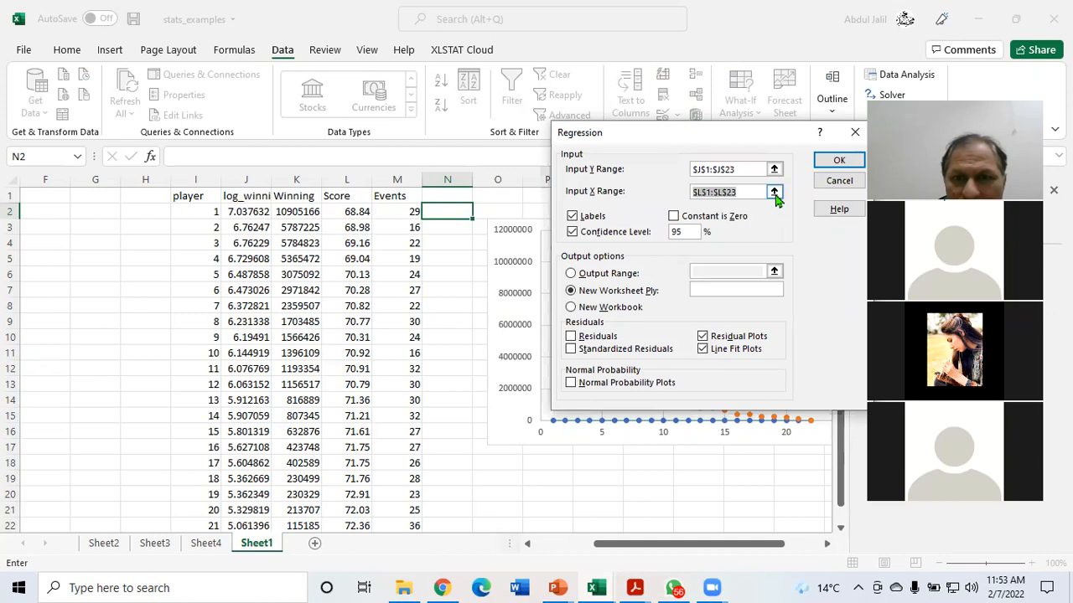
{"action": "left_click", "coordinate": [773, 192]}
{"action": "left_click_drag", "start_coordinate": [352, 195], "coordinate": [354, 496]}
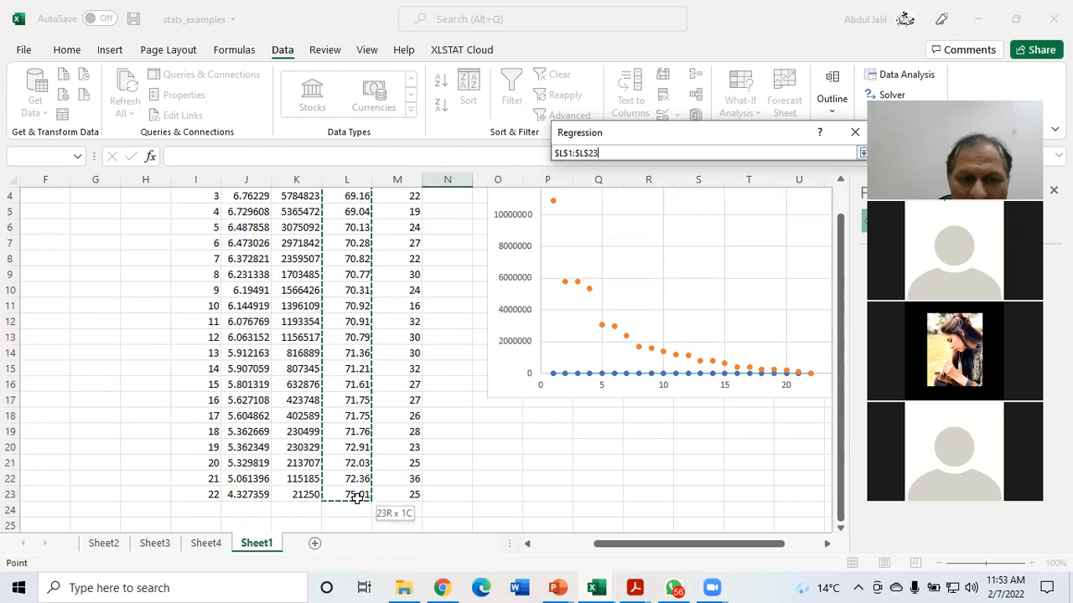
{"action": "left_click", "coordinate": [862, 153]}
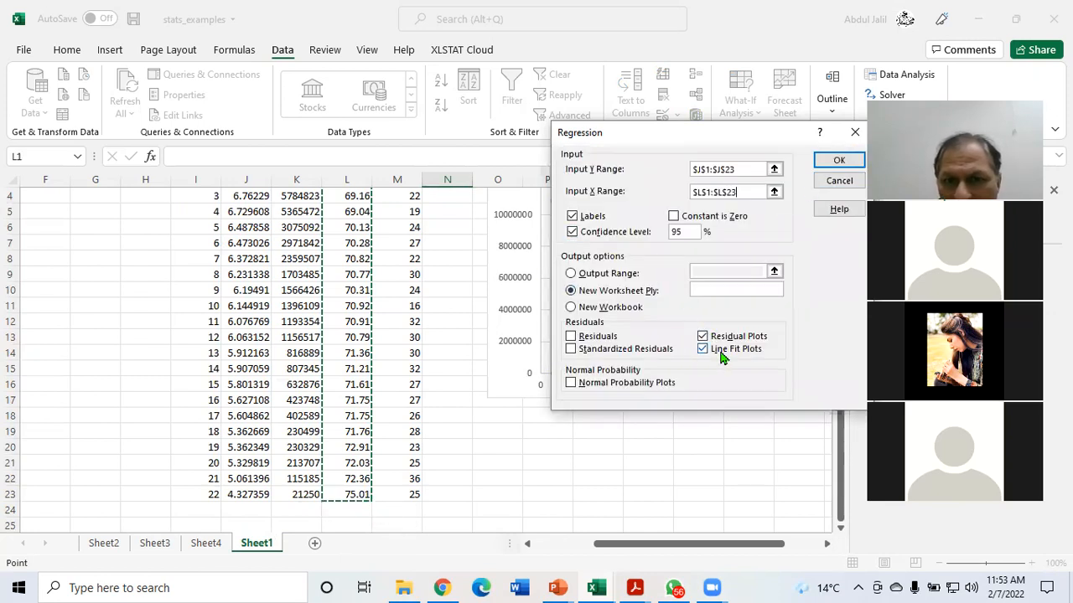
{"action": "left_click", "coordinate": [832, 164]}
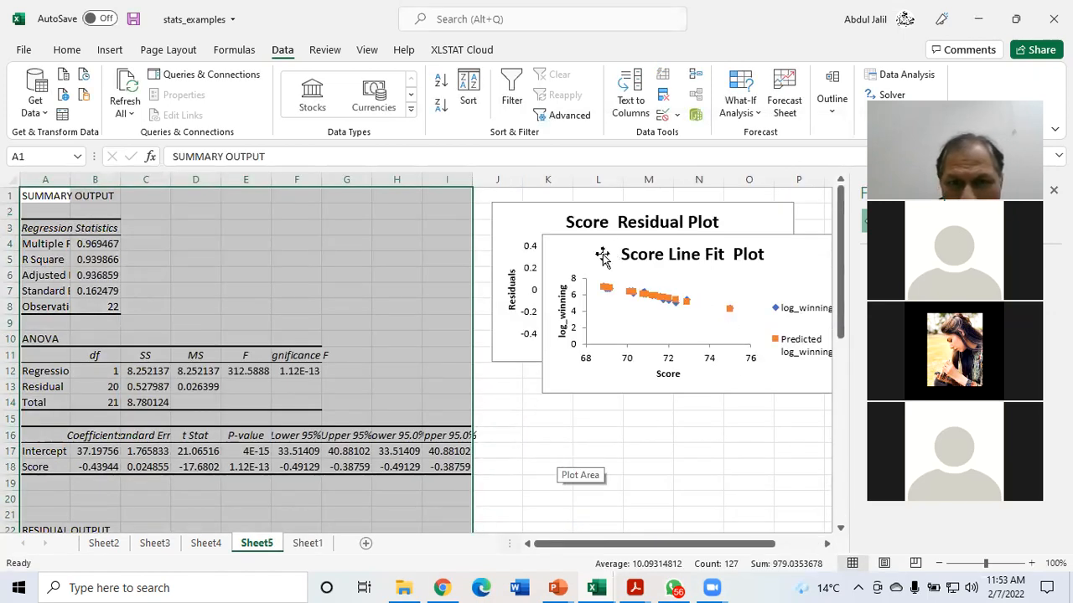
Enlarge the Score Line Fit Plot on Sheet5, widen the one on Sheet4, and compare the two plots.
{"action": "left_click", "coordinate": [549, 392]}
{"action": "left_click_drag", "start_coordinate": [549, 392], "coordinate": [141, 502]}
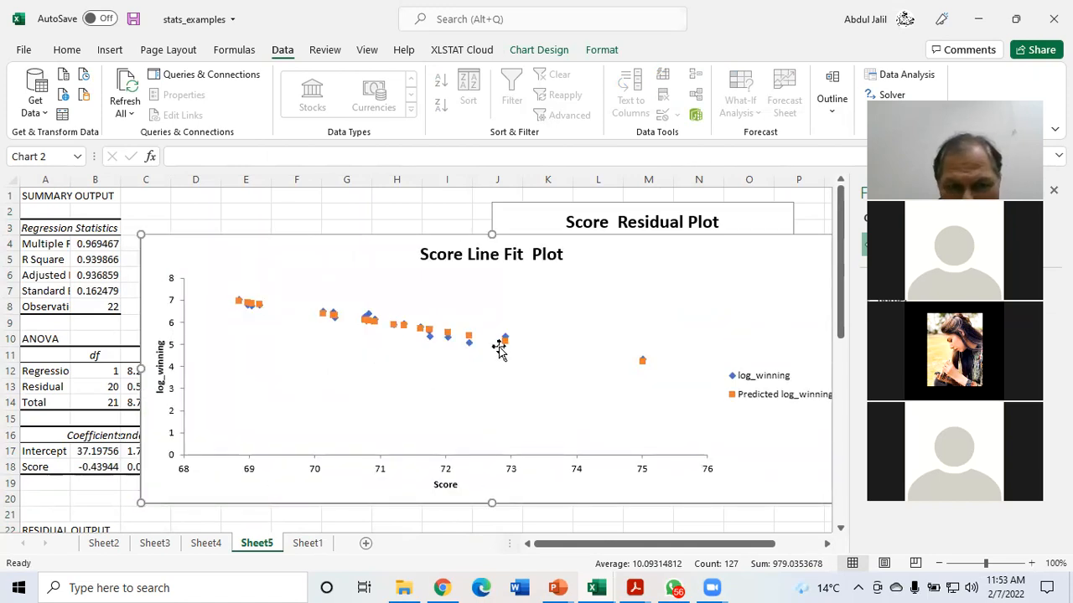
{"action": "left_click", "coordinate": [202, 553]}
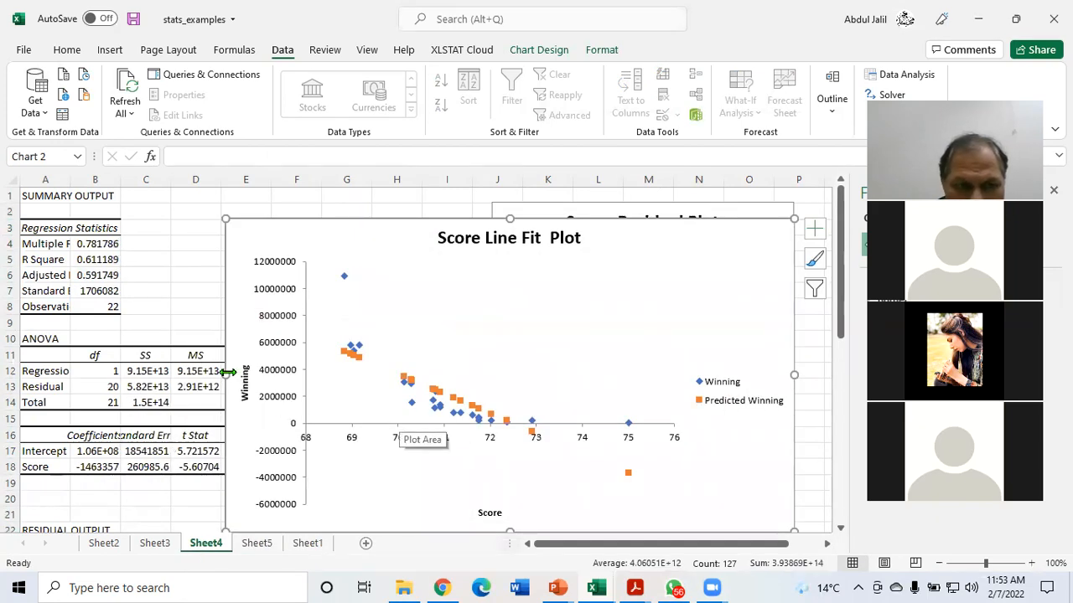
{"action": "left_click_drag", "start_coordinate": [226, 375], "coordinate": [72, 360]}
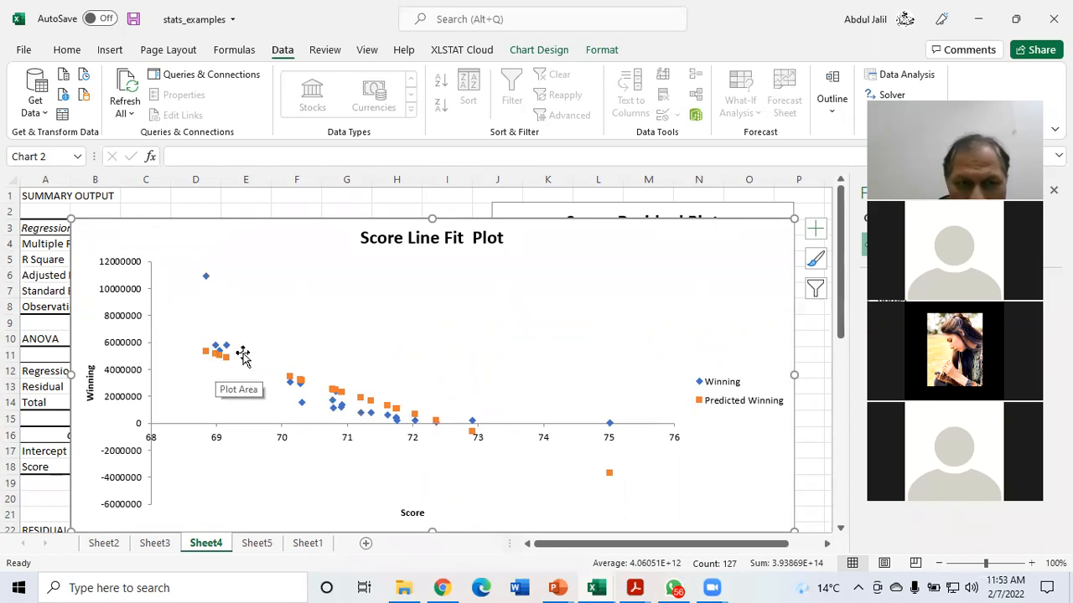
{"action": "left_click", "coordinate": [256, 543]}
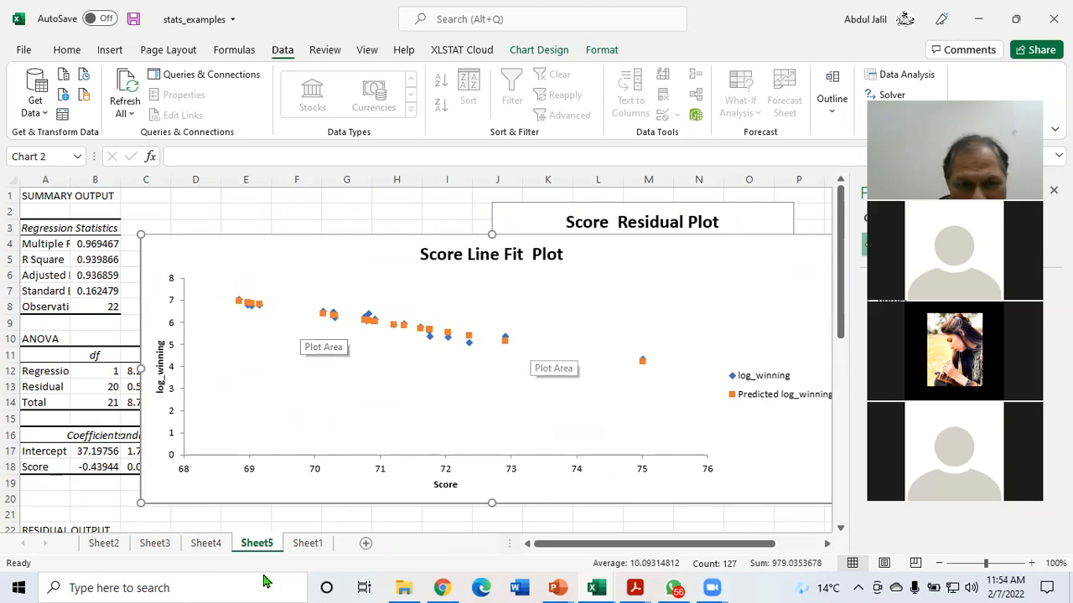
{"action": "left_click", "coordinate": [205, 543]}
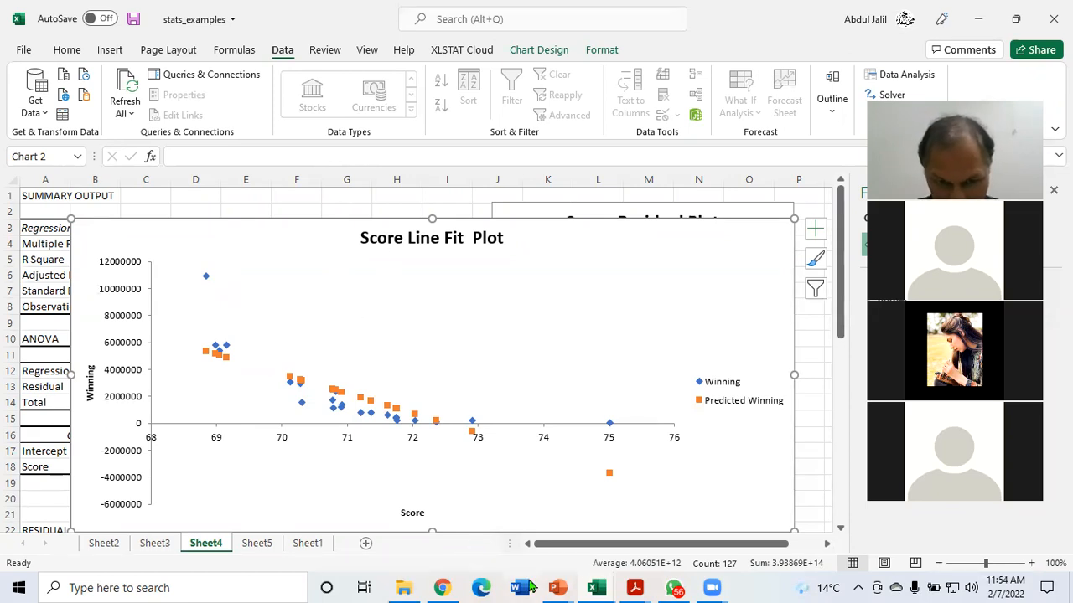
Switch to the RESULTS FA 2021 workbook and open its Econ203CLASSWORK sheet.
{"action": "mouse_move", "coordinate": [482, 586]}
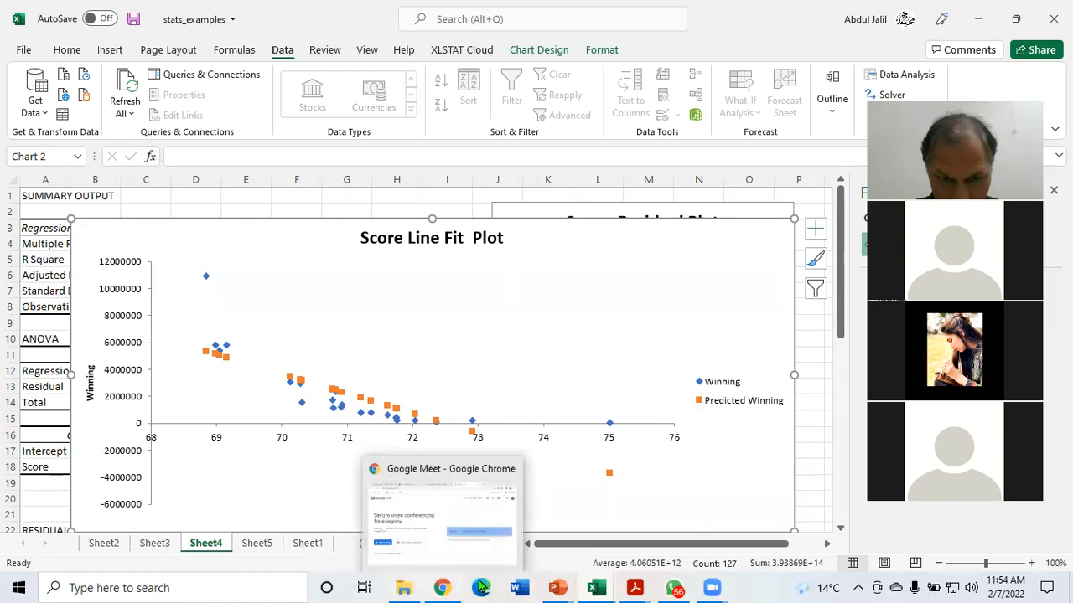
{"action": "mouse_move", "coordinate": [600, 587]}
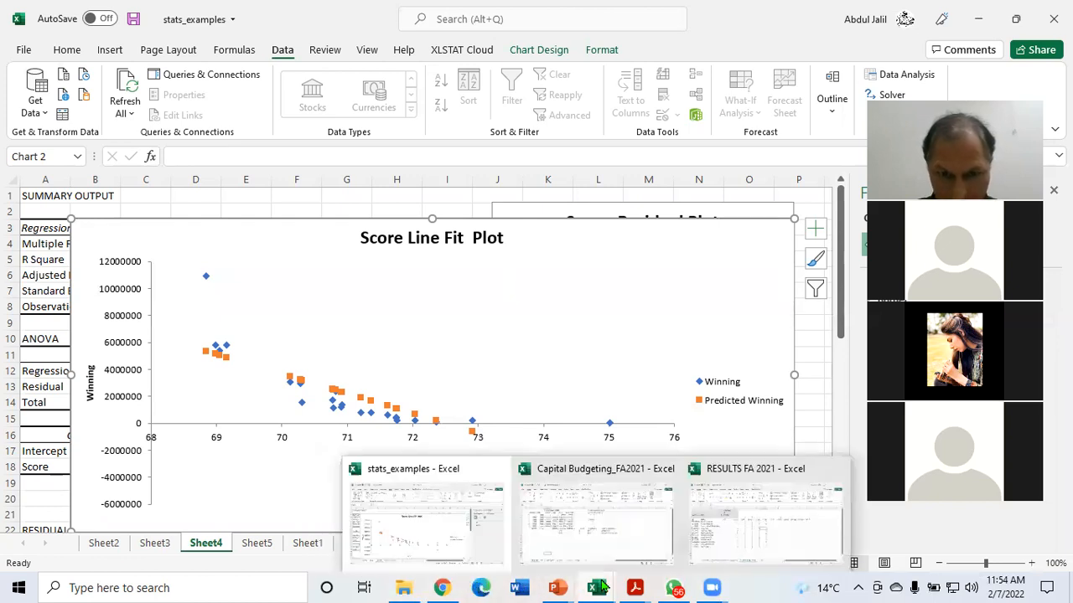
{"action": "left_click", "coordinate": [719, 533]}
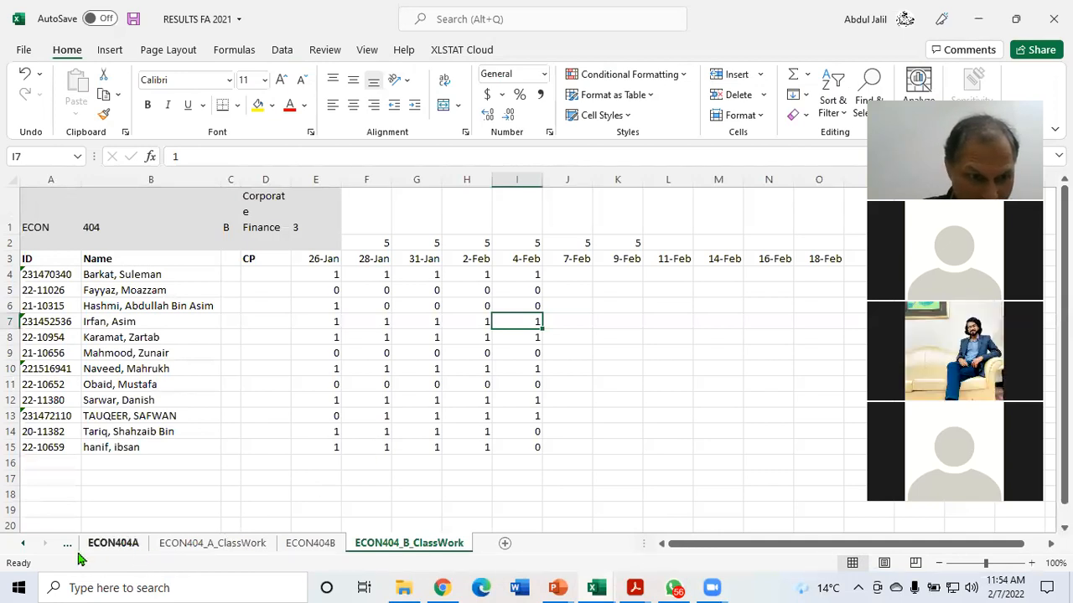
{"action": "left_click", "coordinate": [23, 547]}
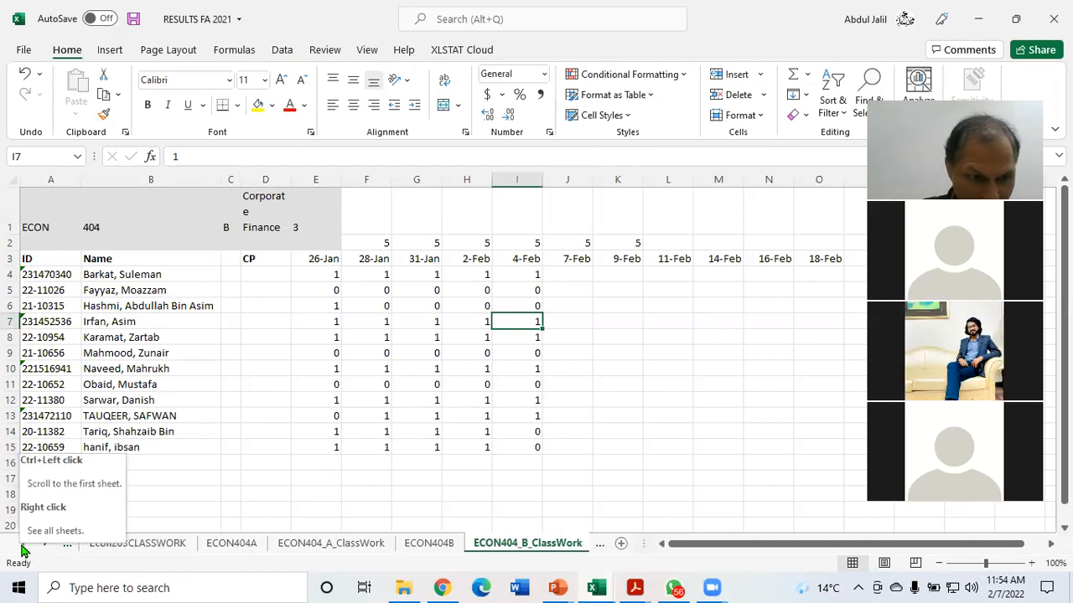
{"action": "left_click", "coordinate": [23, 546]}
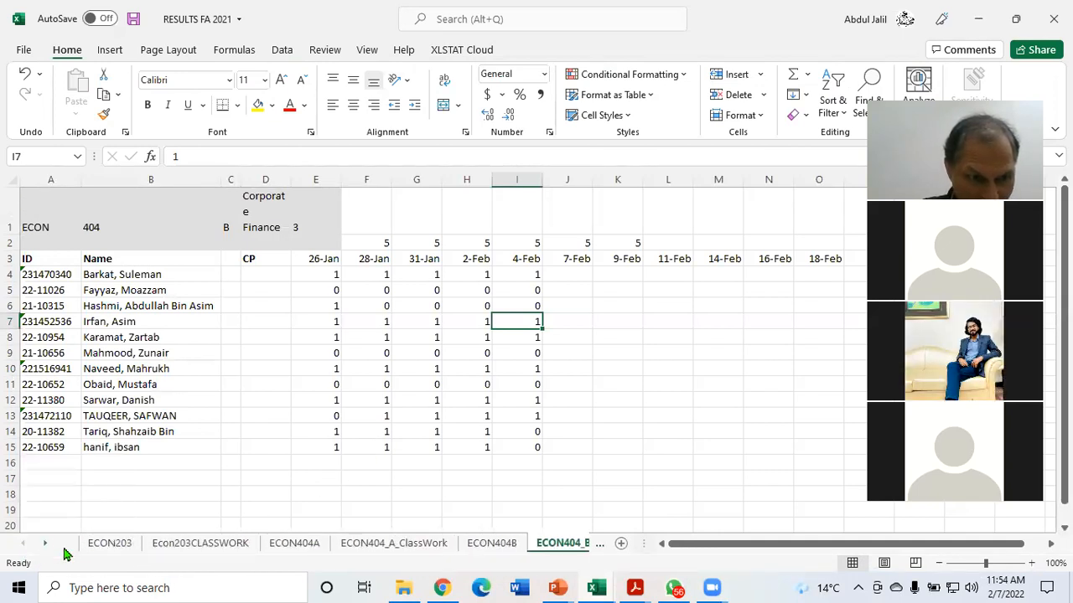
{"action": "left_click", "coordinate": [114, 546]}
{"action": "left_click", "coordinate": [170, 546]}
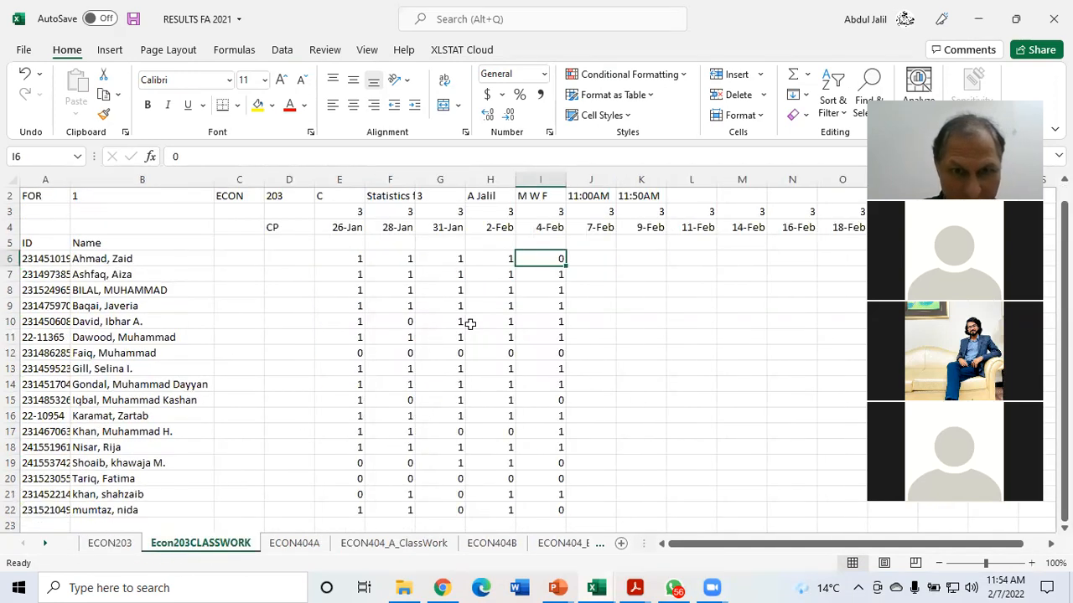
Enter 1 in the 7-Feb column for the first four students, cells J6 to J9.
{"action": "left_click", "coordinate": [600, 258]}
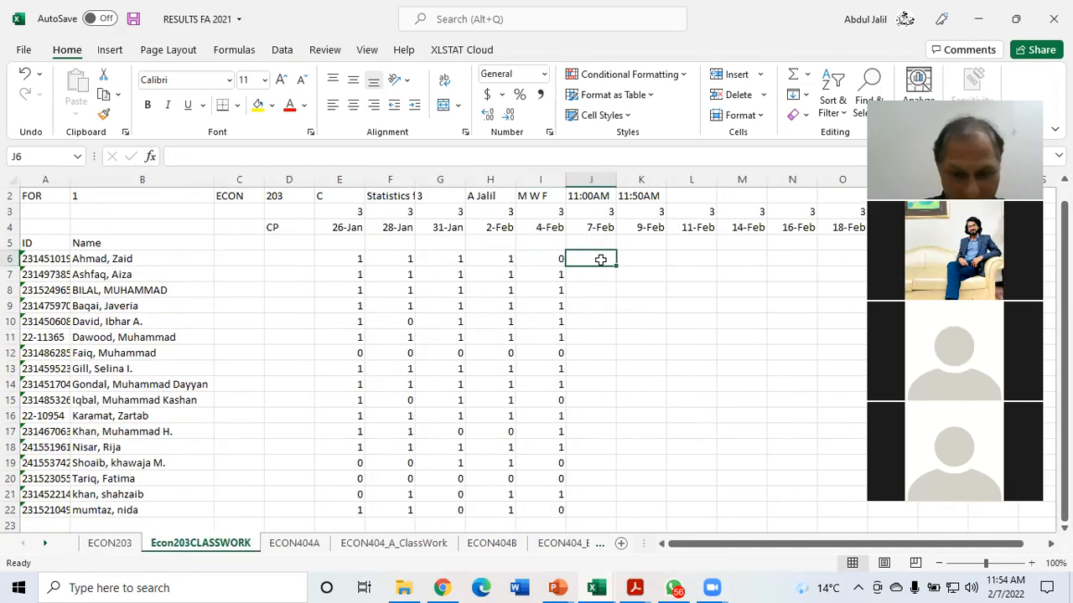
{"action": "type", "text": "1"}
{"action": "key", "text": "Return"}
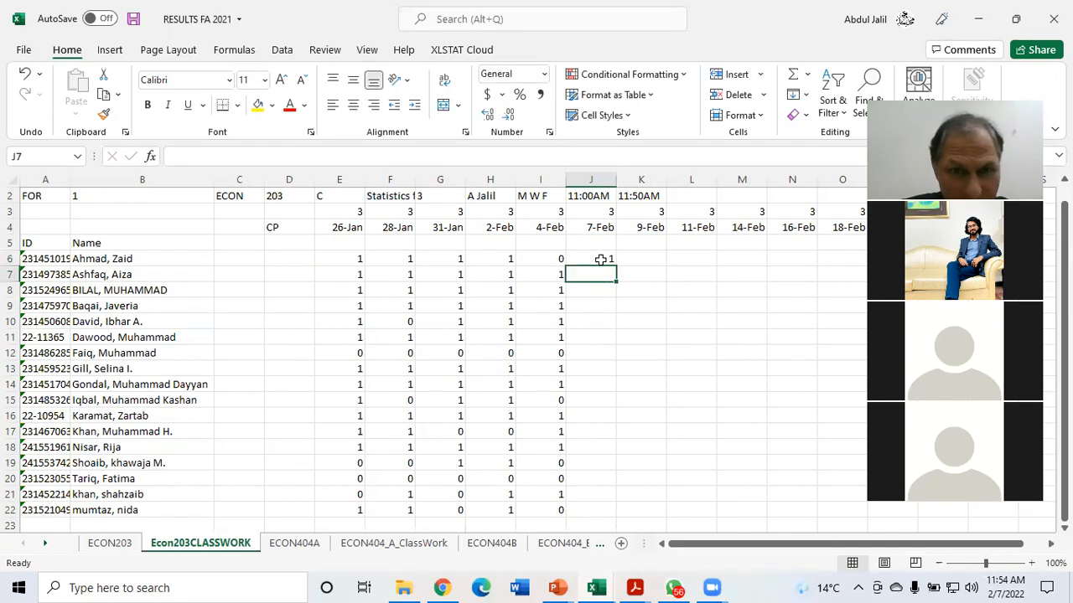
{"action": "type", "text": "1"}
{"action": "key", "text": "Return"}
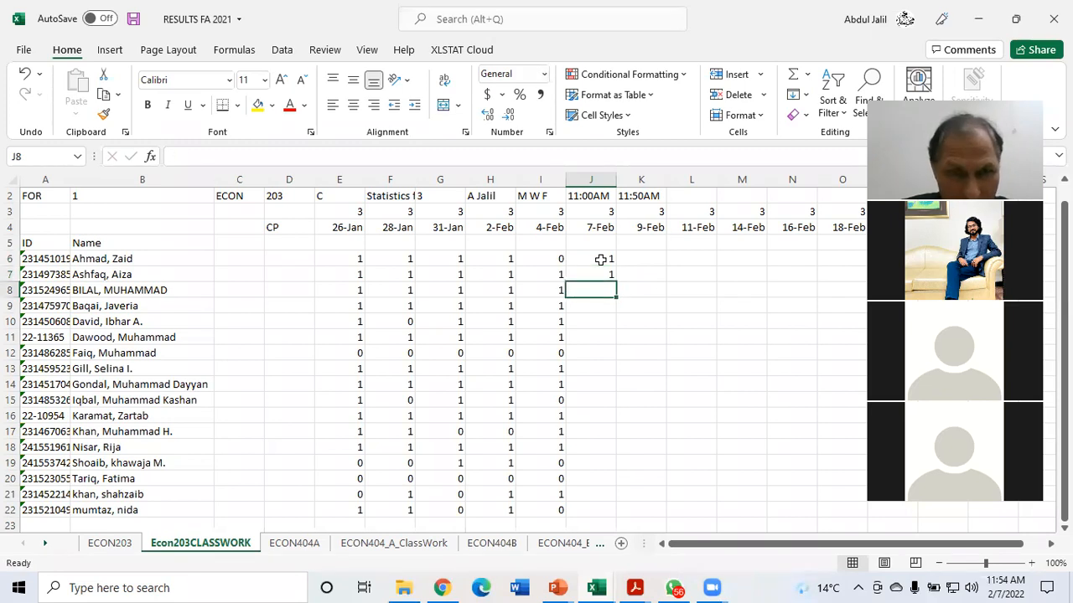
{"action": "type", "text": "1"}
{"action": "key", "text": "Return"}
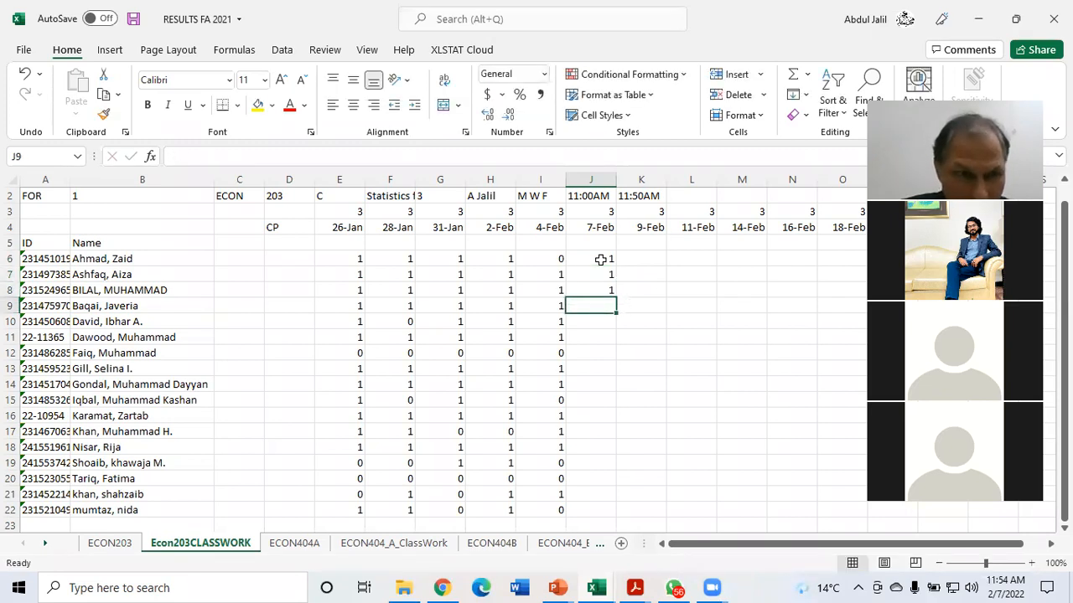
{"action": "type", "text": "1"}
{"action": "key", "text": "Return"}
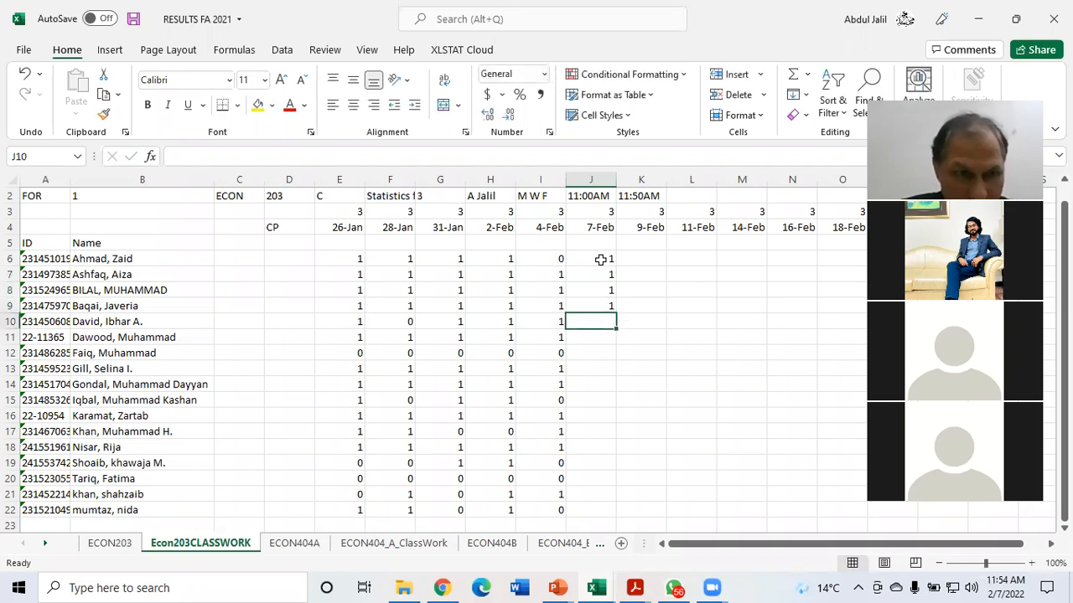
Enter 0 in J10 and 1 in J11 and J13 of the 7-Feb column, skipping J12.
{"action": "type", "text": "1"}
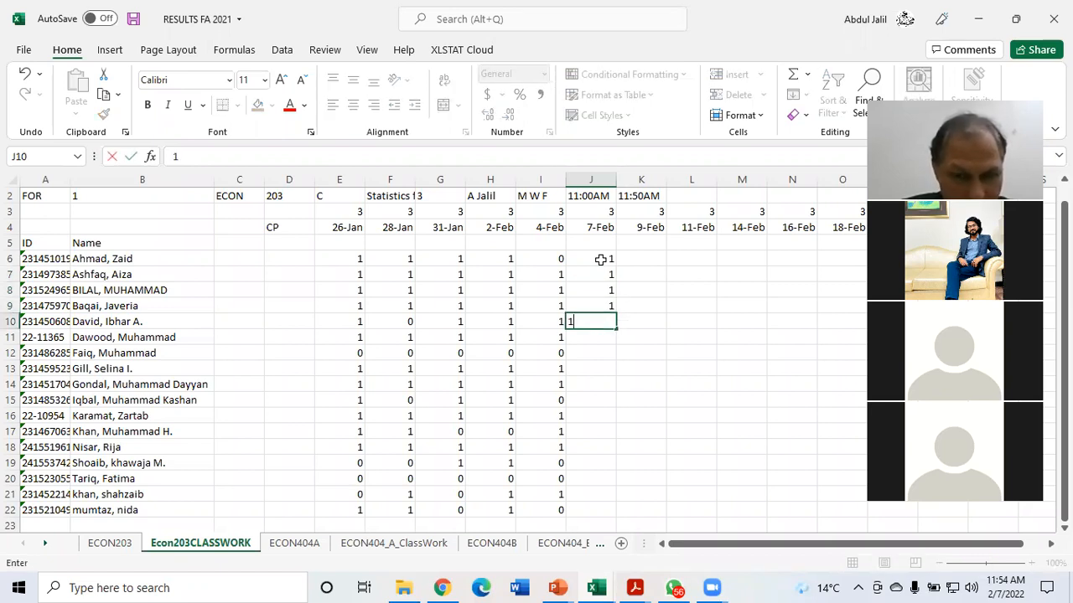
{"action": "key", "text": "BackSpace"}
{"action": "type", "text": "0"}
{"action": "key", "text": "Return"}
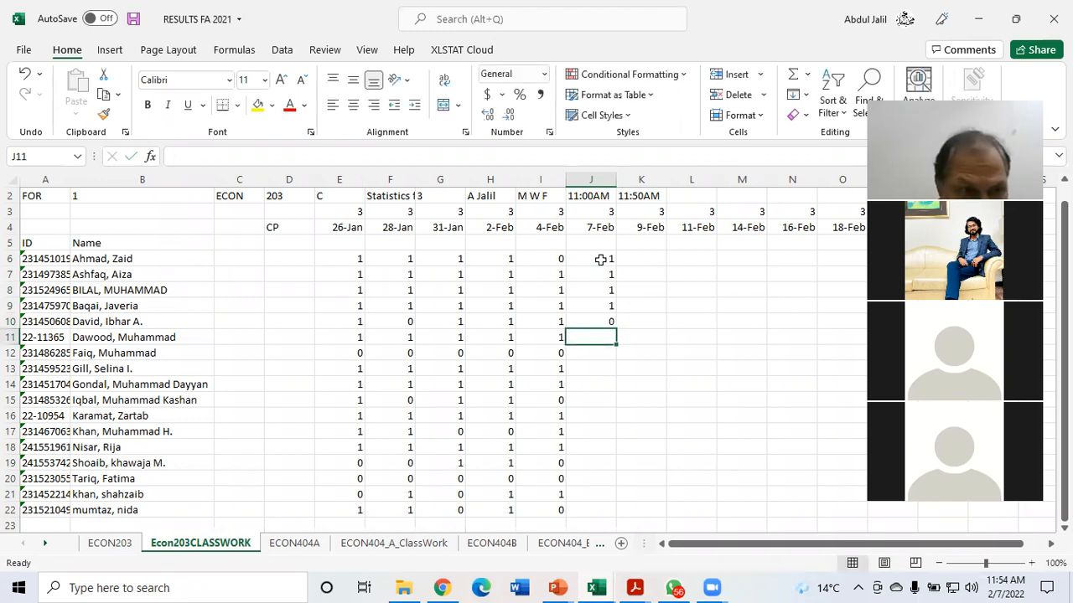
{"action": "type", "text": "1"}
{"action": "key", "text": "Return"}
{"action": "key", "text": "Return"}
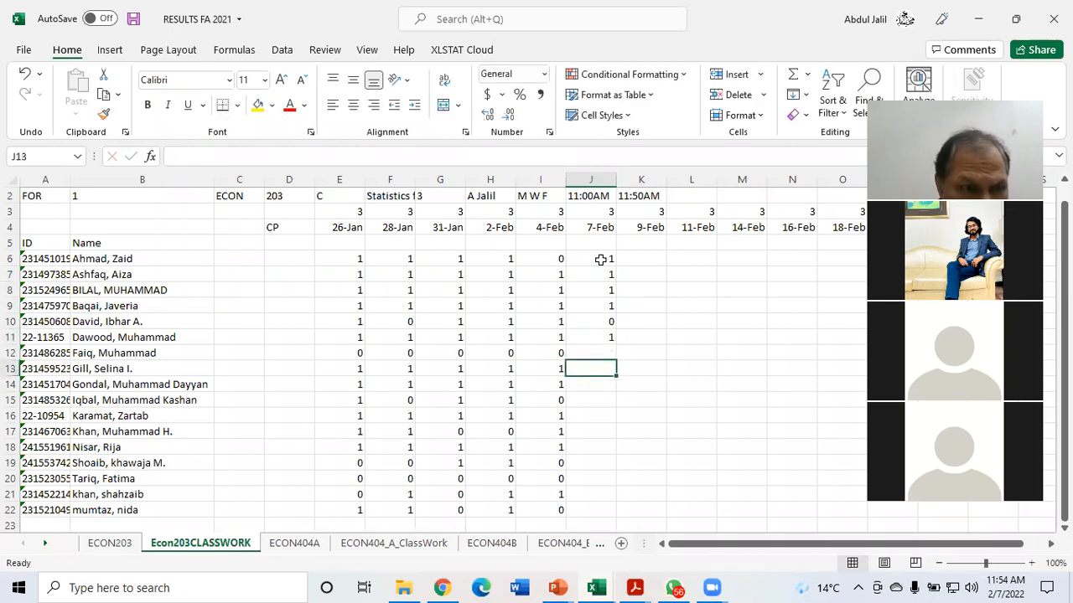
{"action": "type", "text": "1"}
{"action": "key", "text": "Return"}
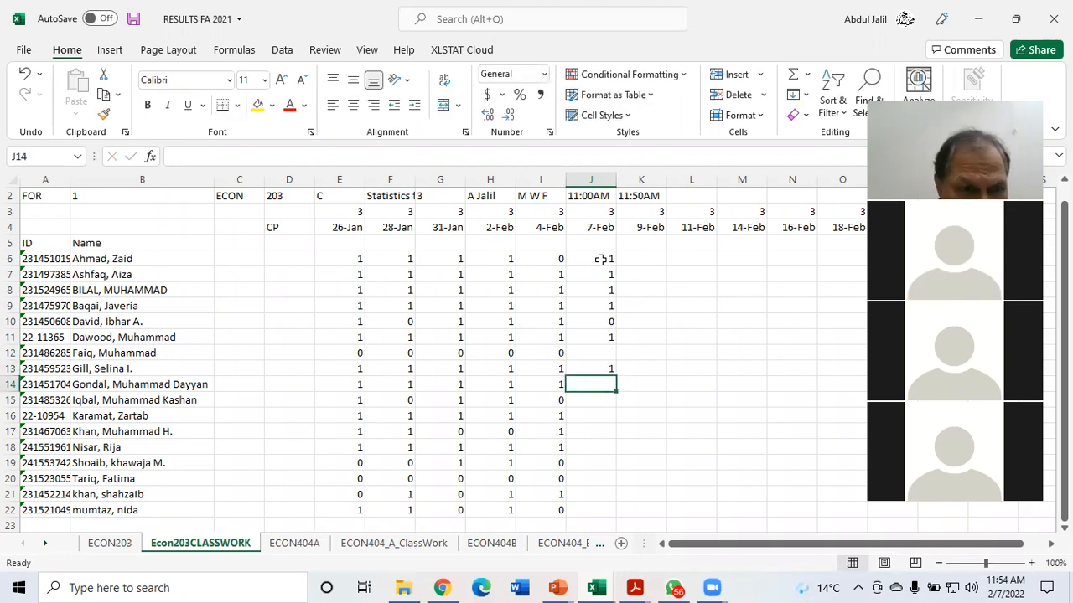
Enter 1 in the 7-Feb column for the five students in rows 14 to 18.
{"action": "type", "text": "1"}
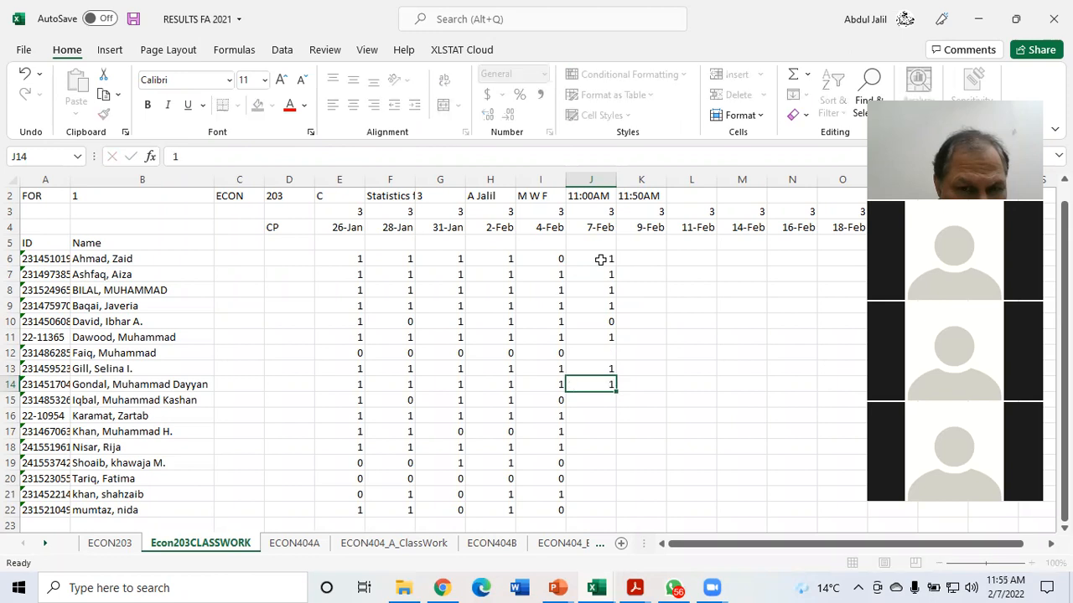
{"action": "key", "text": "Return"}
{"action": "type", "text": "1"}
{"action": "key", "text": "Return"}
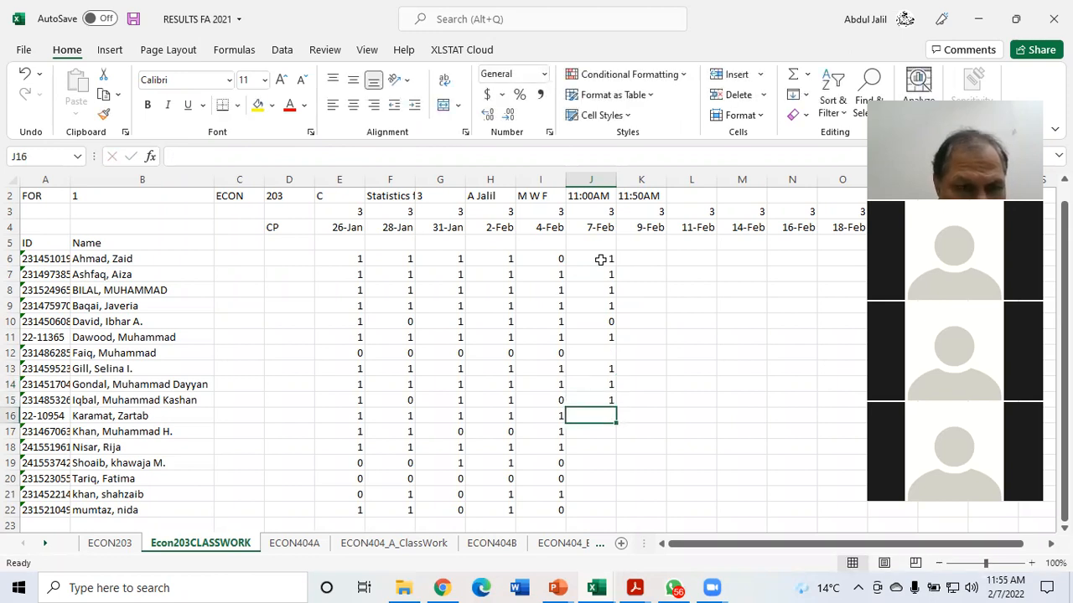
{"action": "type", "text": "1"}
{"action": "key", "text": "Return"}
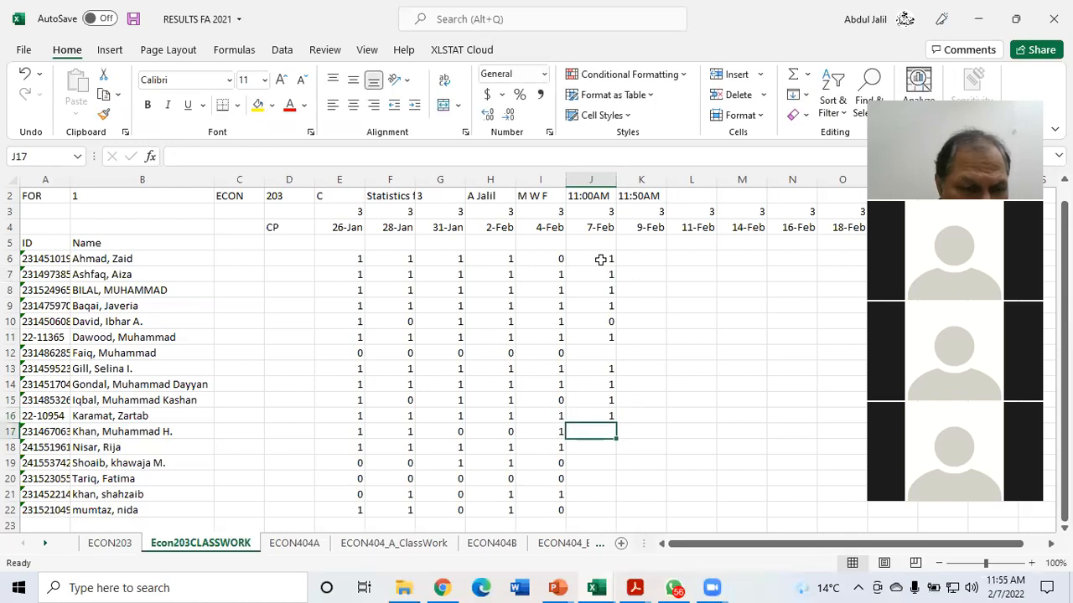
{"action": "type", "text": "1"}
{"action": "key", "text": "Return"}
{"action": "type", "text": "1"}
{"action": "key", "text": "Return"}
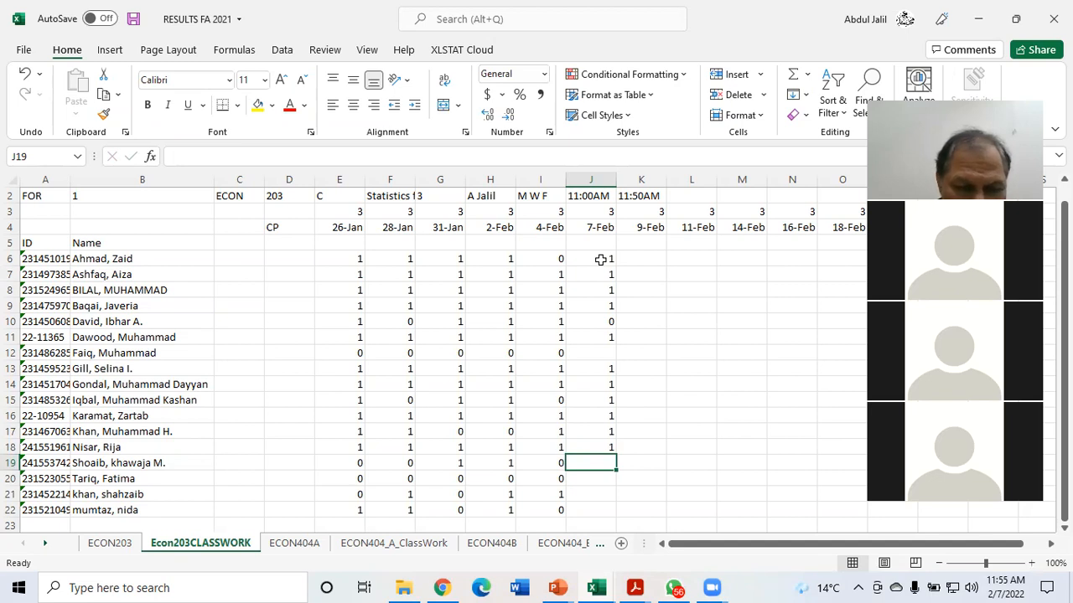
Record 1 in J19 and 0 in J20 of the 7-Feb column.
{"action": "type", "text": "0"}
{"action": "key", "text": "Return"}
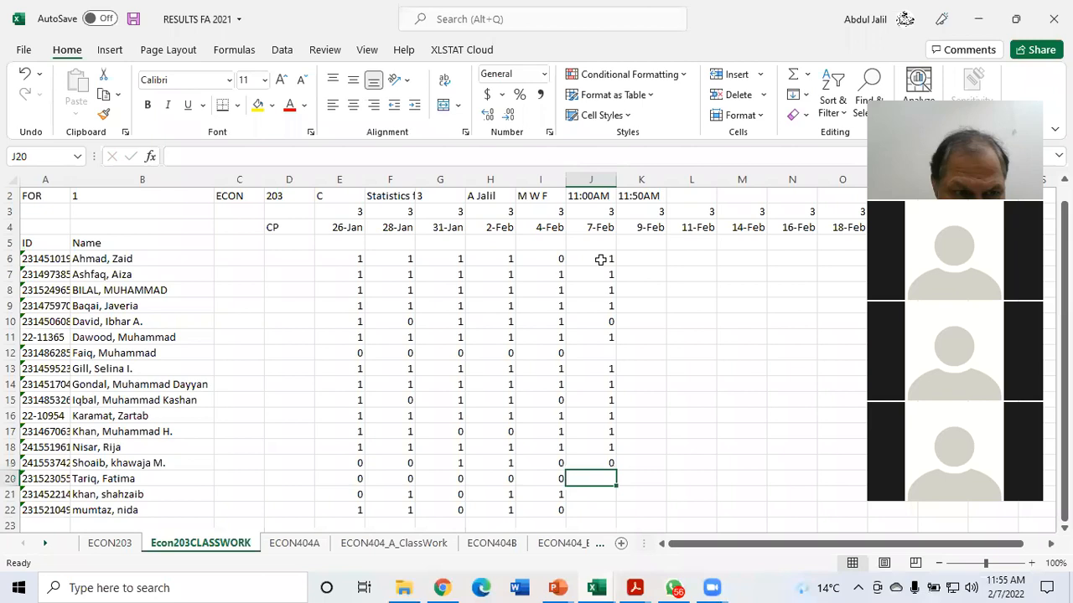
{"action": "type", "text": "1"}
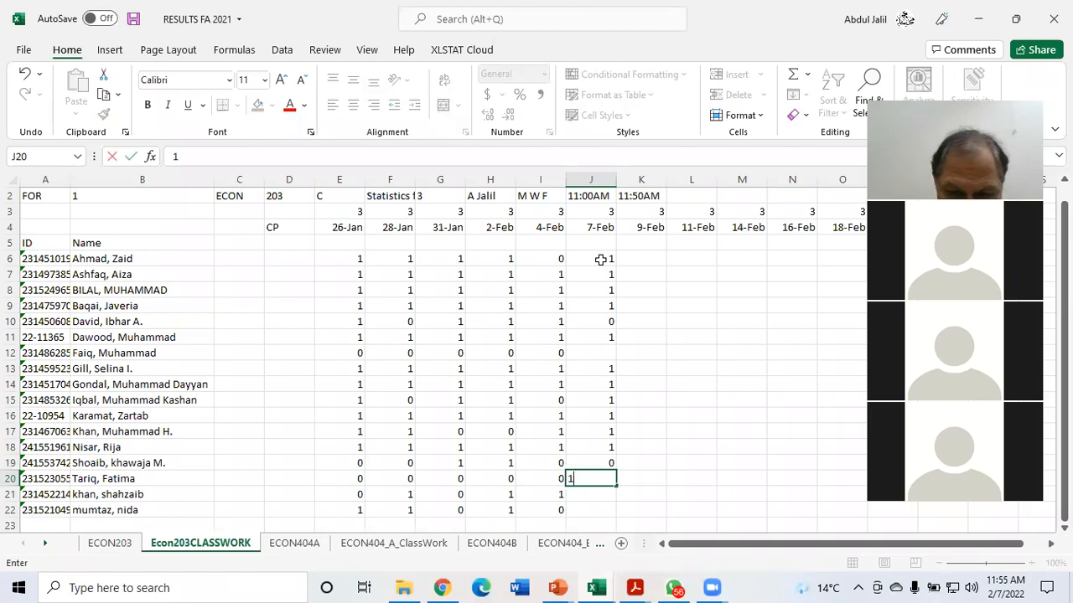
{"action": "key", "text": "Up"}
{"action": "type", "text": "1"}
{"action": "key", "text": "Return"}
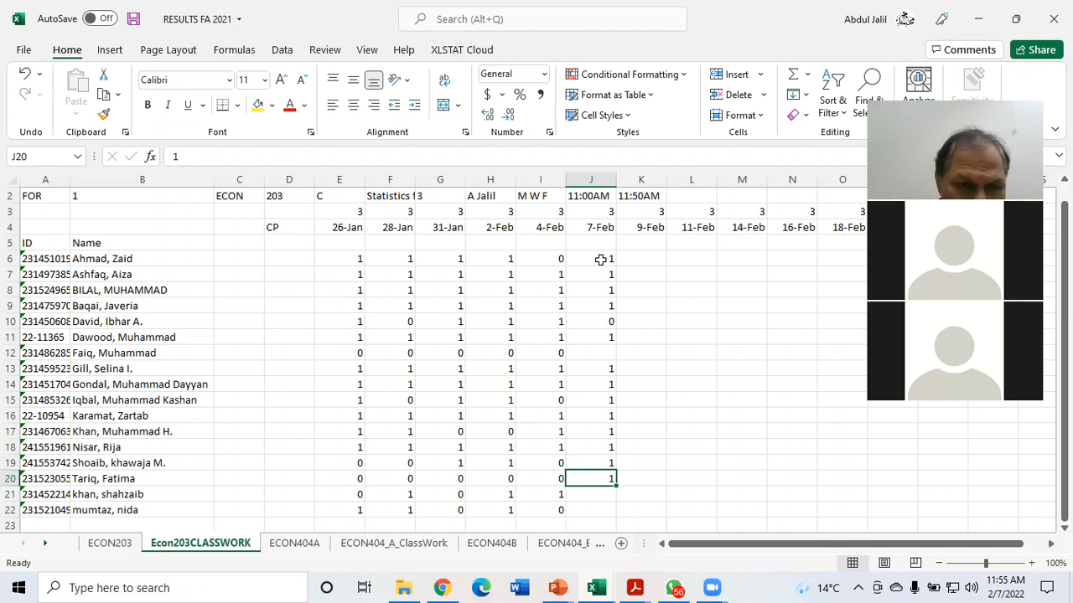
{"action": "type", "text": "0"}
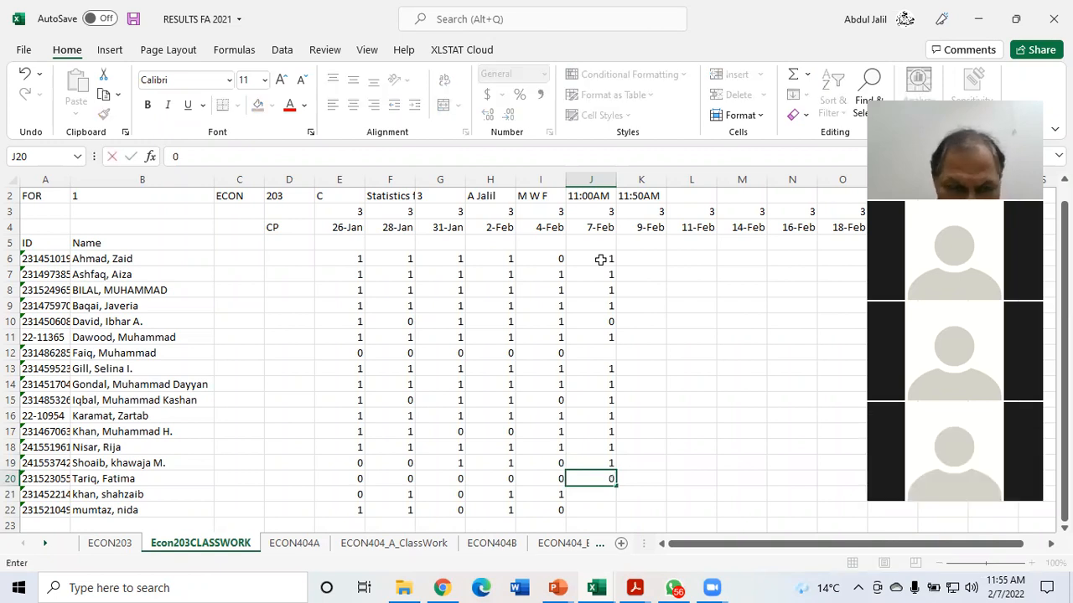
{"action": "key", "text": "Return"}
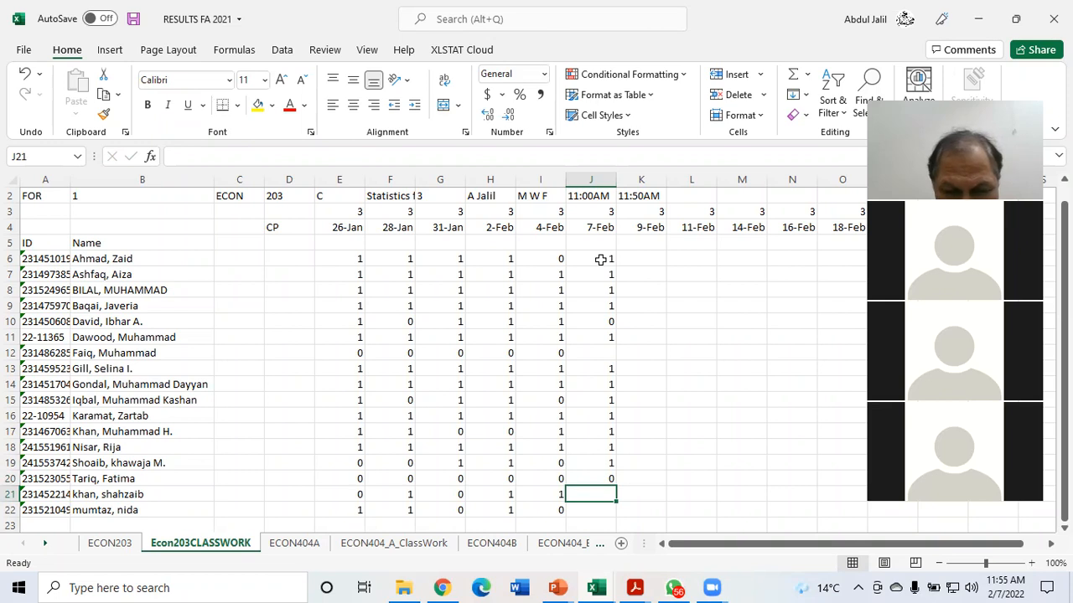
Enter 1 in J22 and 0 in J21 of the 7-Feb column, and save the workbook.
{"action": "key", "text": "Down"}
{"action": "type", "text": "1"}
{"action": "key", "text": "Up"}
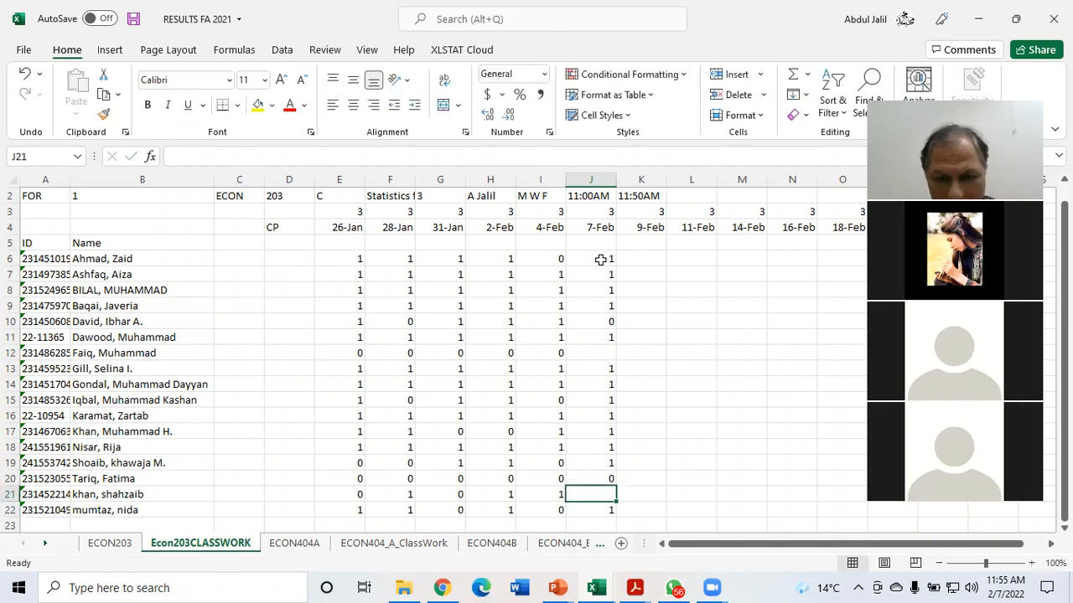
{"action": "type", "text": "0"}
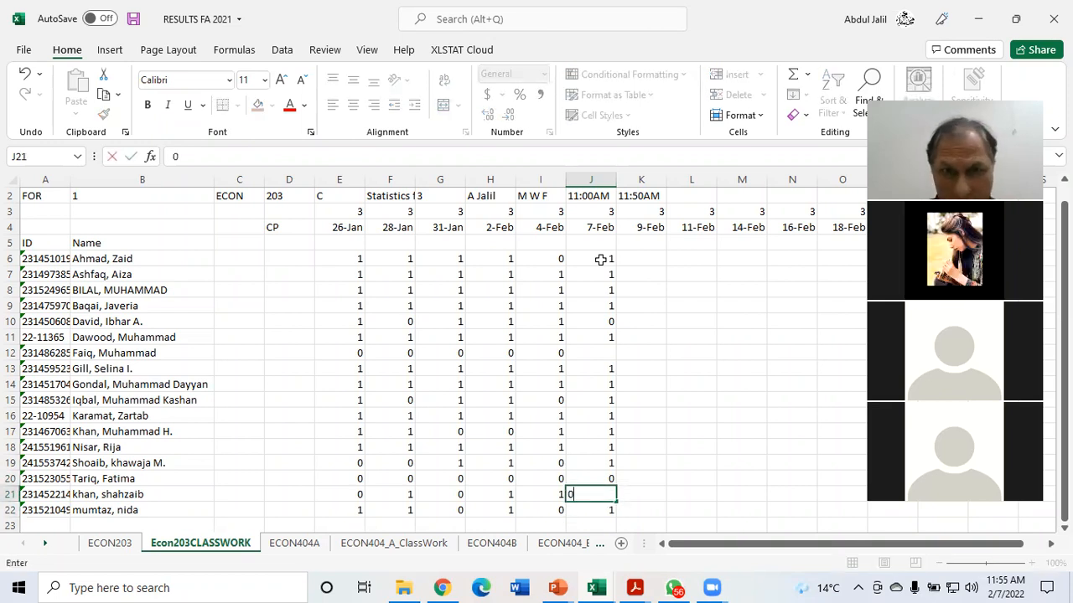
{"action": "left_click", "coordinate": [133, 19]}
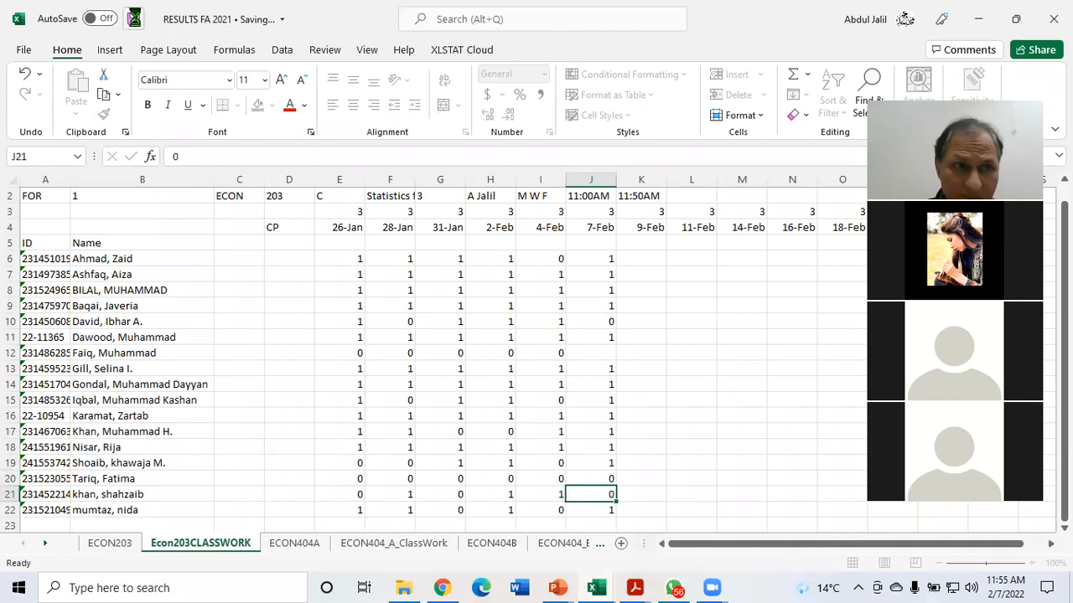